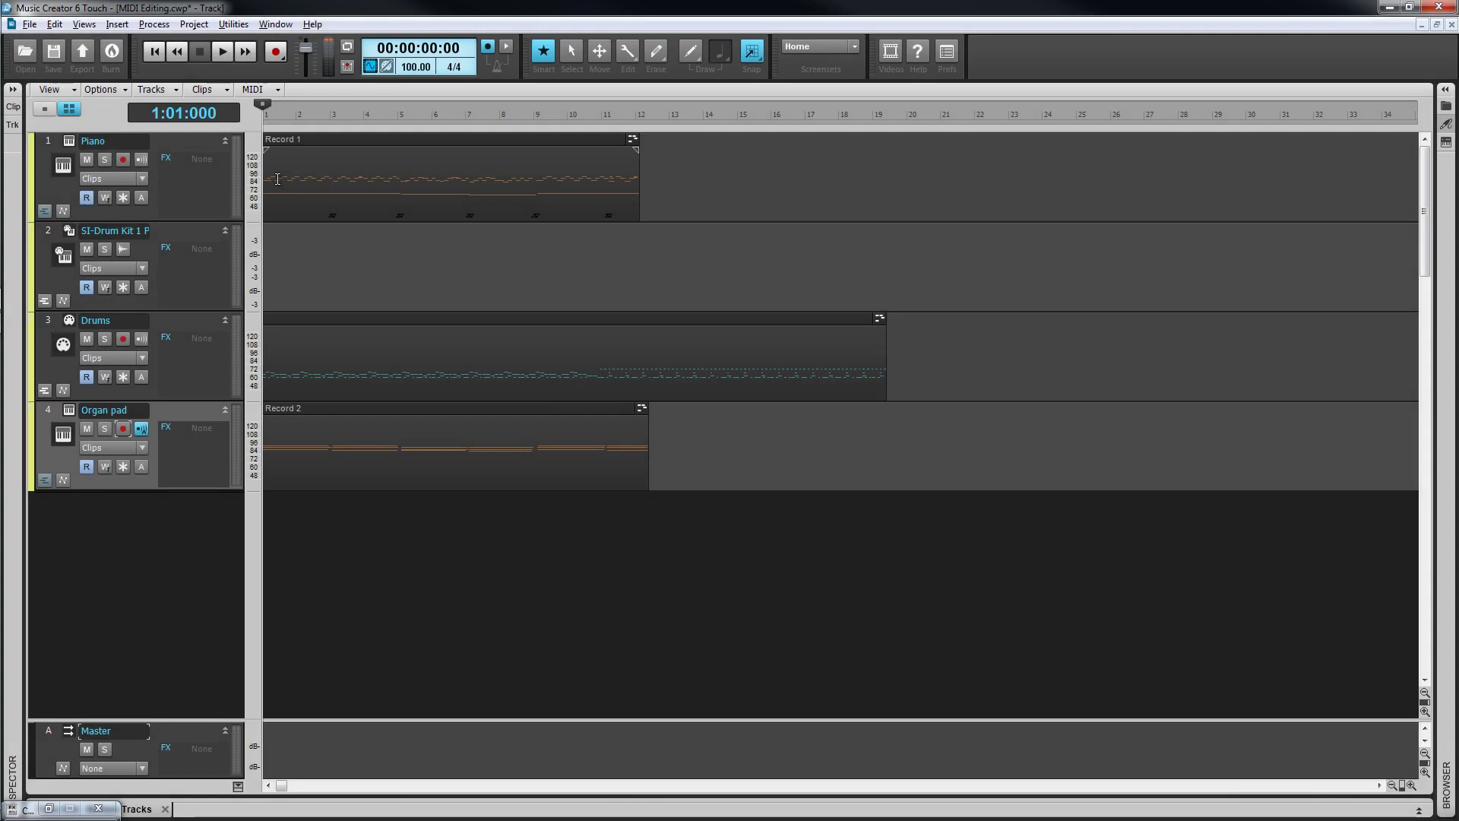
Open the Record 1 Piano clip in the Piano Roll, add the Organ pad track, and widen the track pane.
double_click(278, 178)
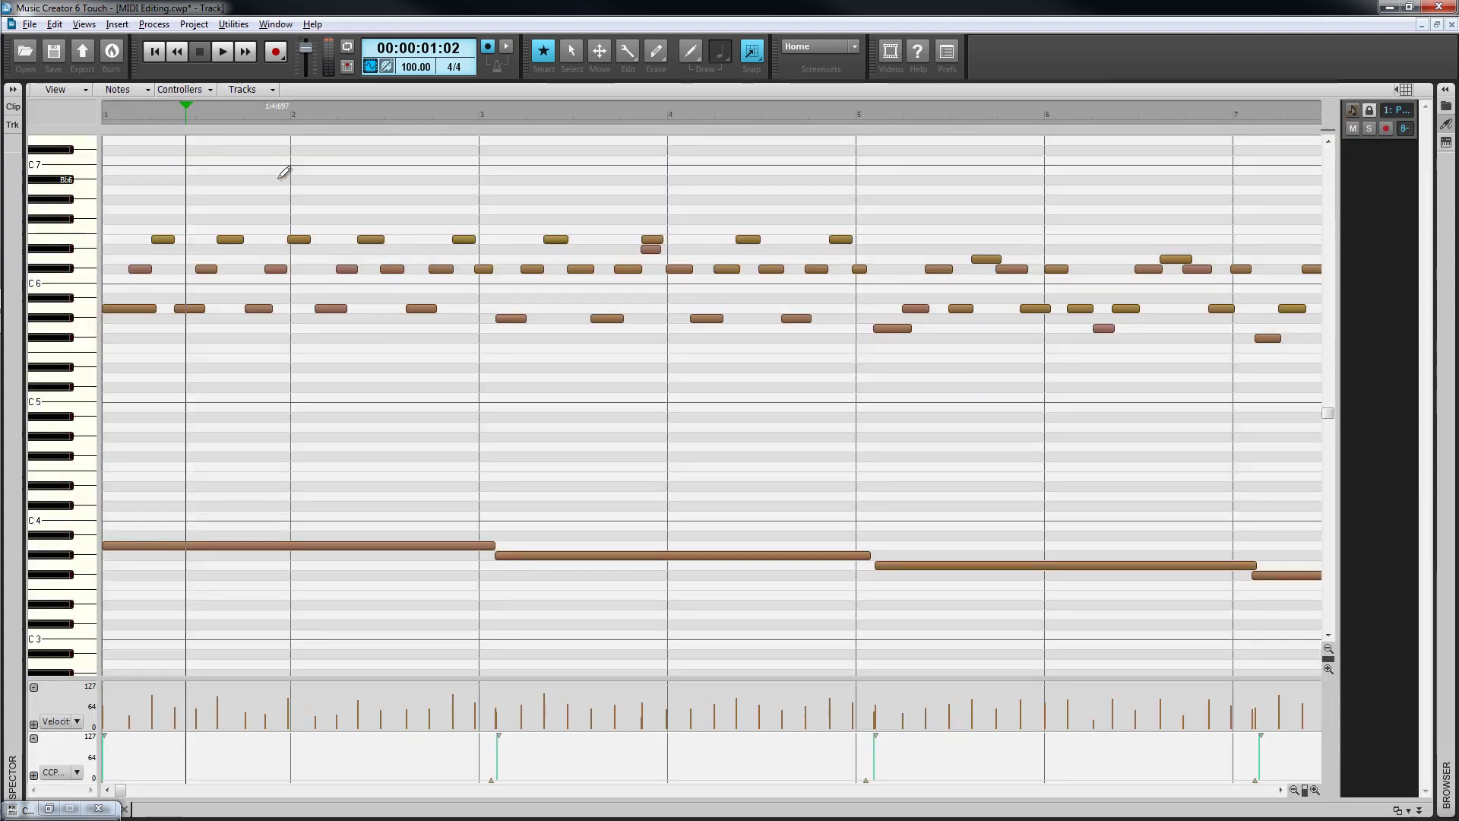
click(251, 89)
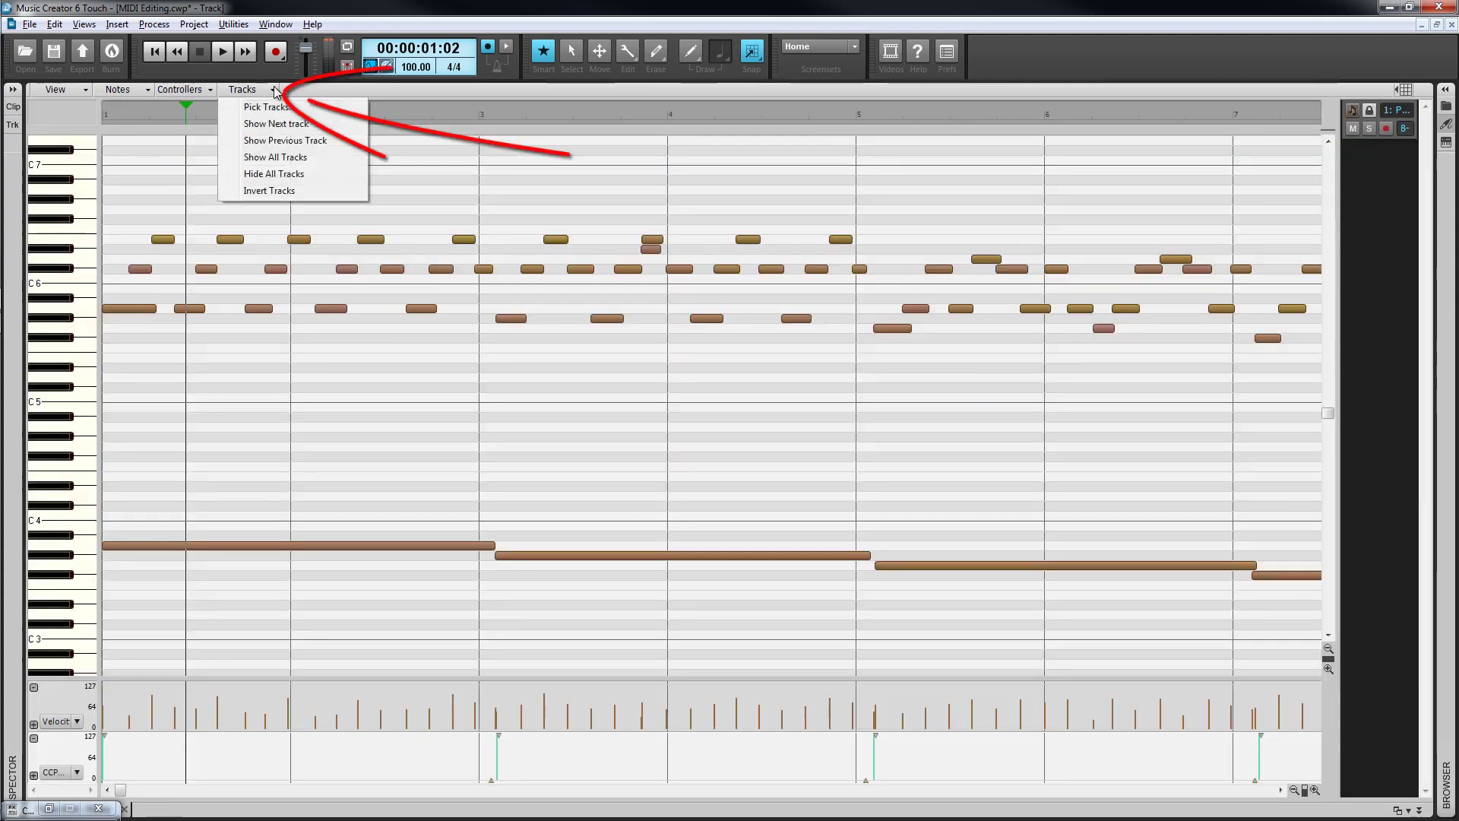
click(262, 107)
ctrl+click(621, 391)
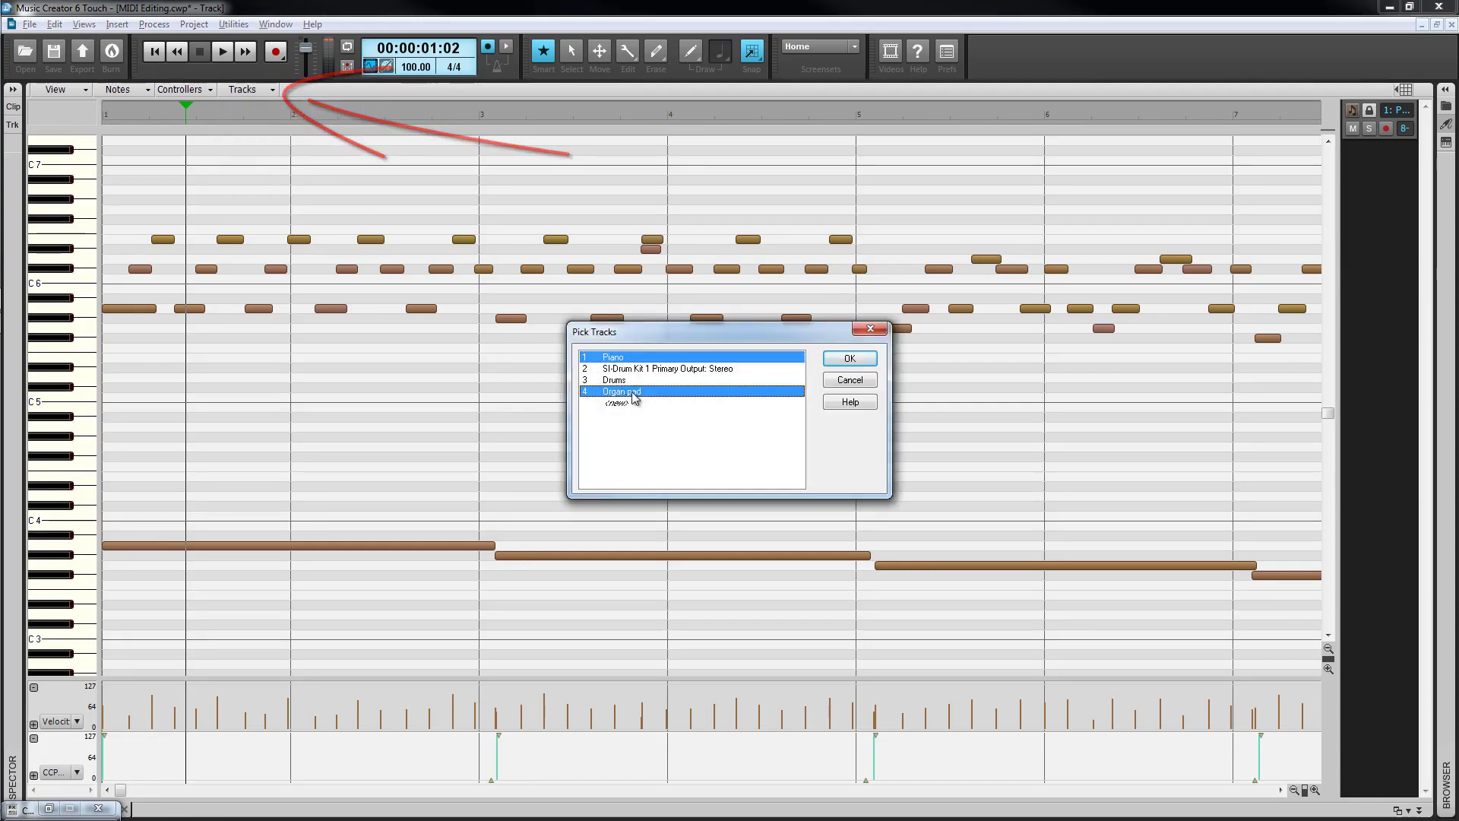
click(853, 356)
drag(1338, 325, 1235, 312)
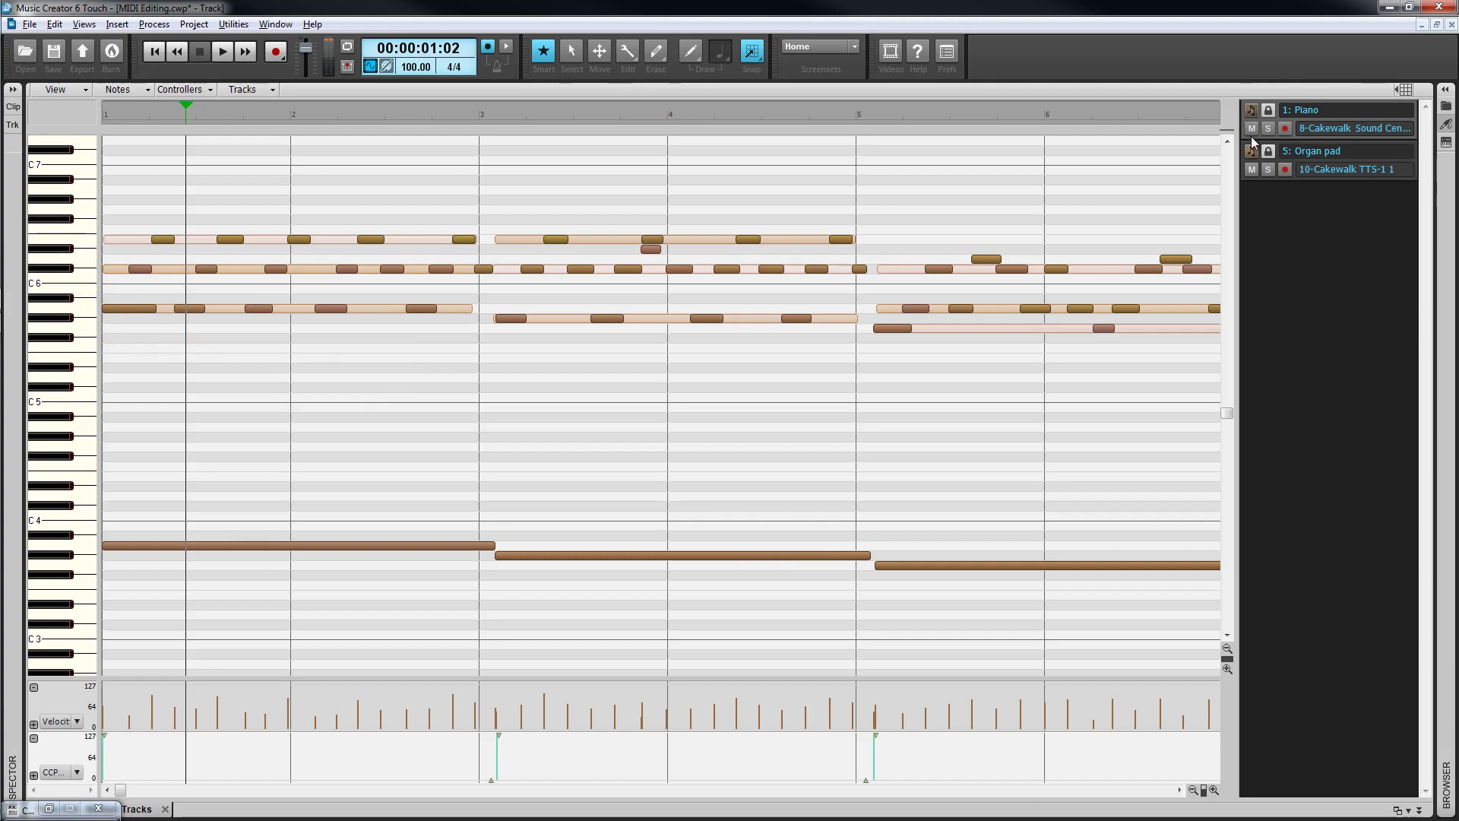
Turn off the Organ pad strip's Show/Hide Track button in the Piano Roll track pane.
click(1250, 152)
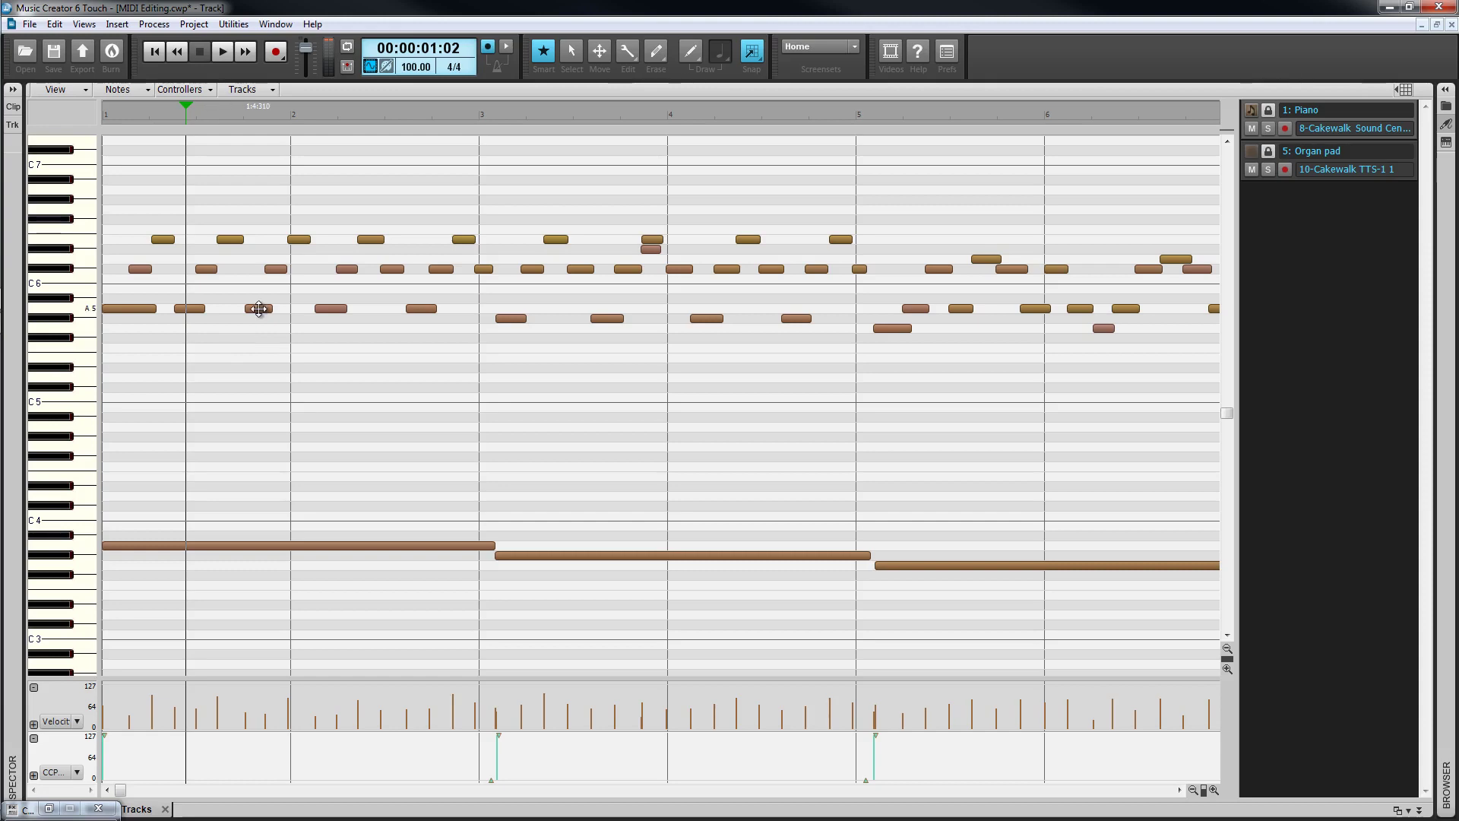
Shift+Ctrl-drag the bar 1 A5 note down to copy it just below C5 at the same time.
drag(258, 308, 259, 424)
key(shift)
key(ctrl)
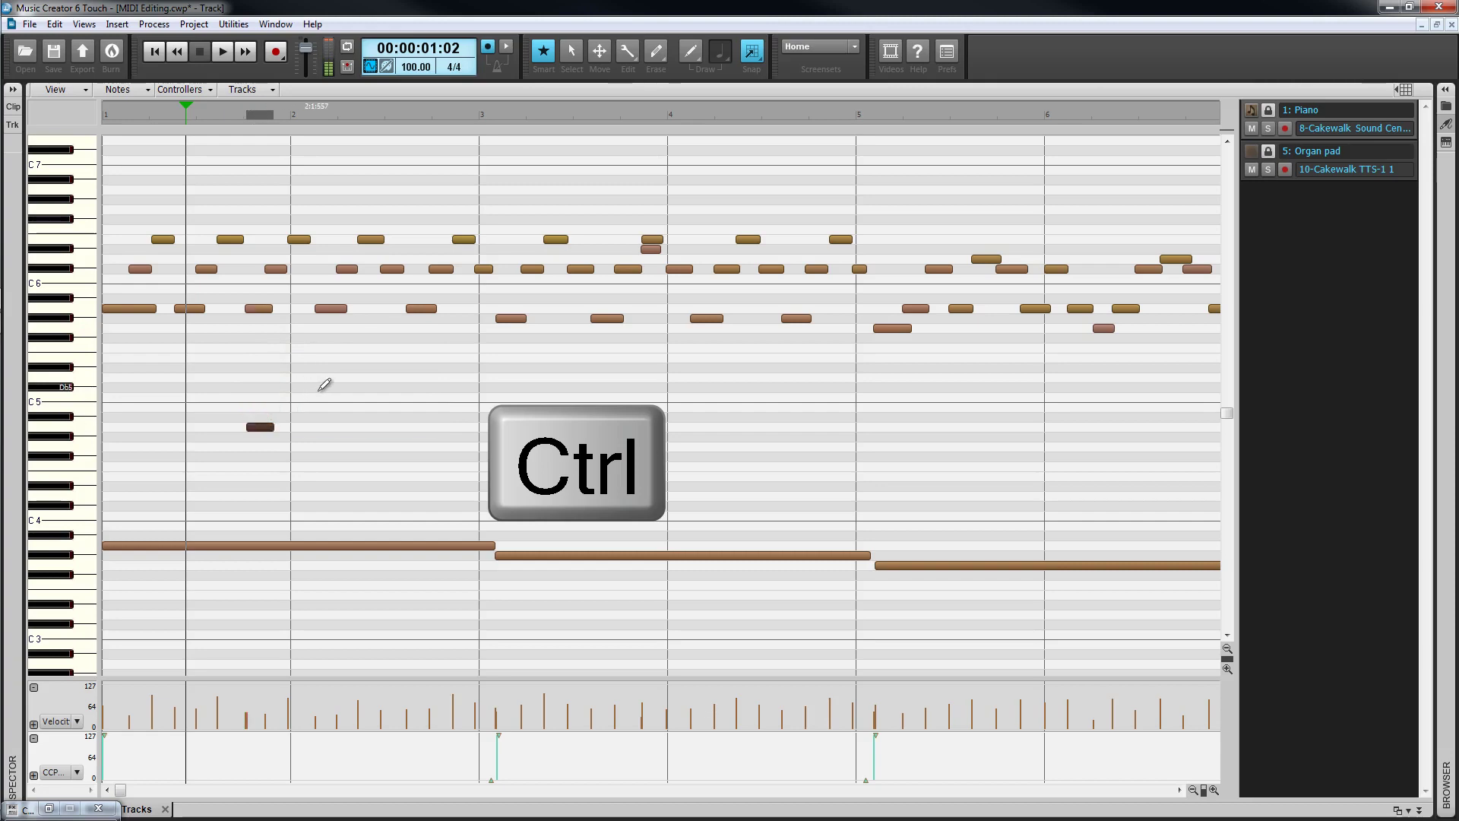
Select notes by Ctrl-clicking several, marquee-dragging a grid region, then ruler-dragging across bars 1–4.
click(259, 308)
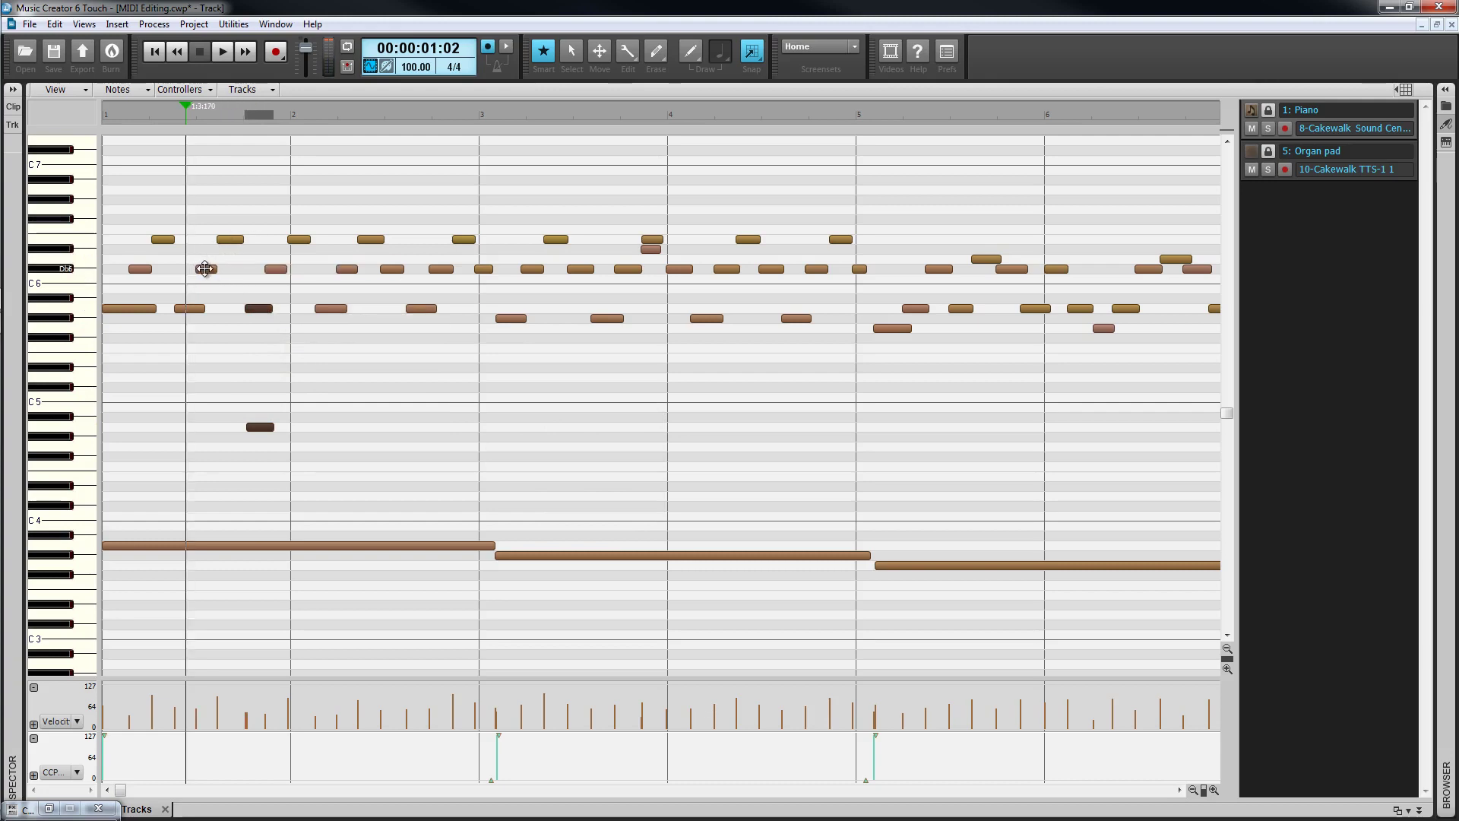
ctrl+click(204, 268)
ctrl+click(231, 239)
ctrl+click(266, 267)
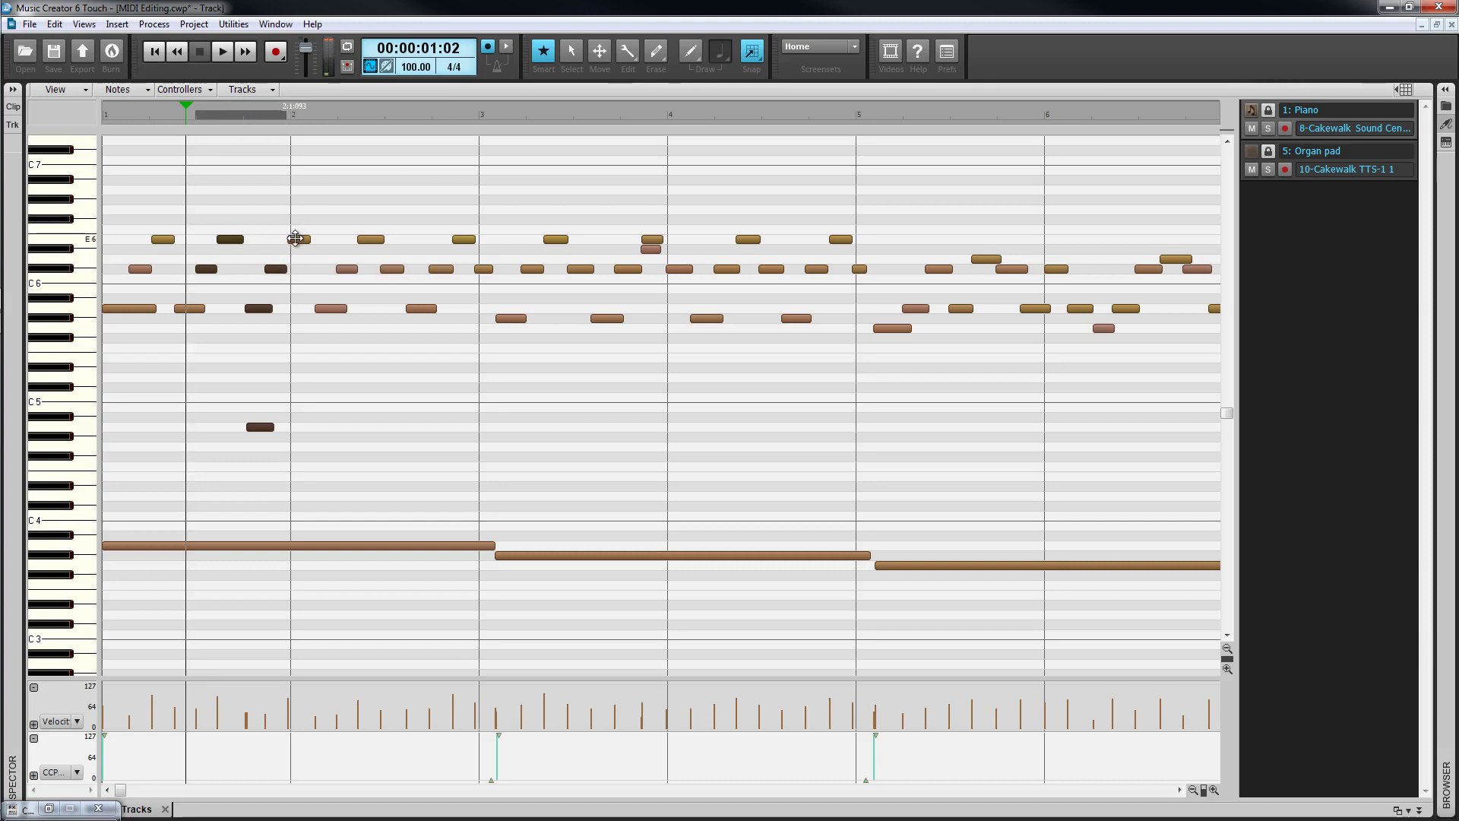
ctrl+click(298, 238)
drag(311, 383, 458, 213)
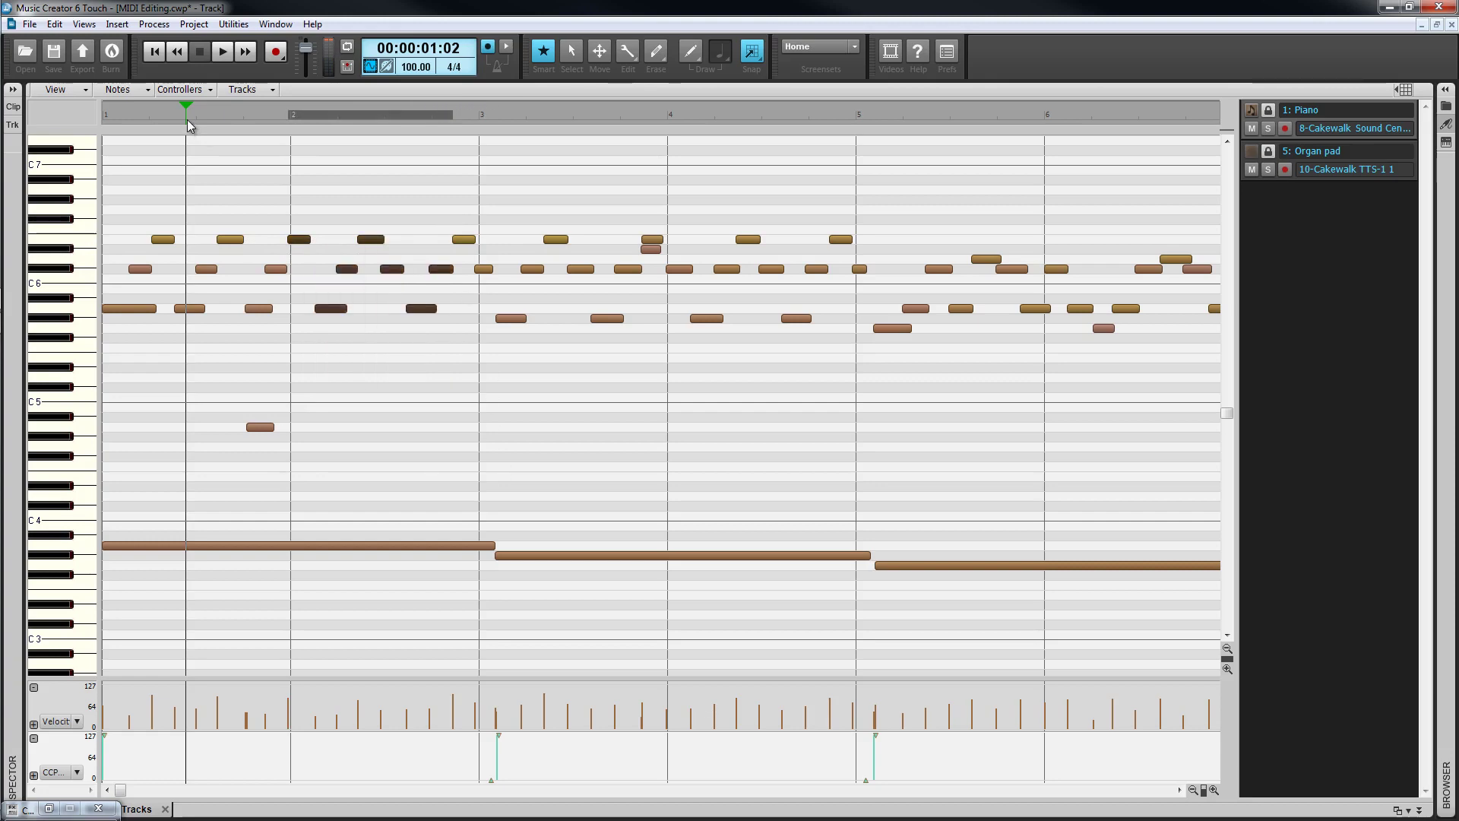
drag(188, 118, 749, 120)
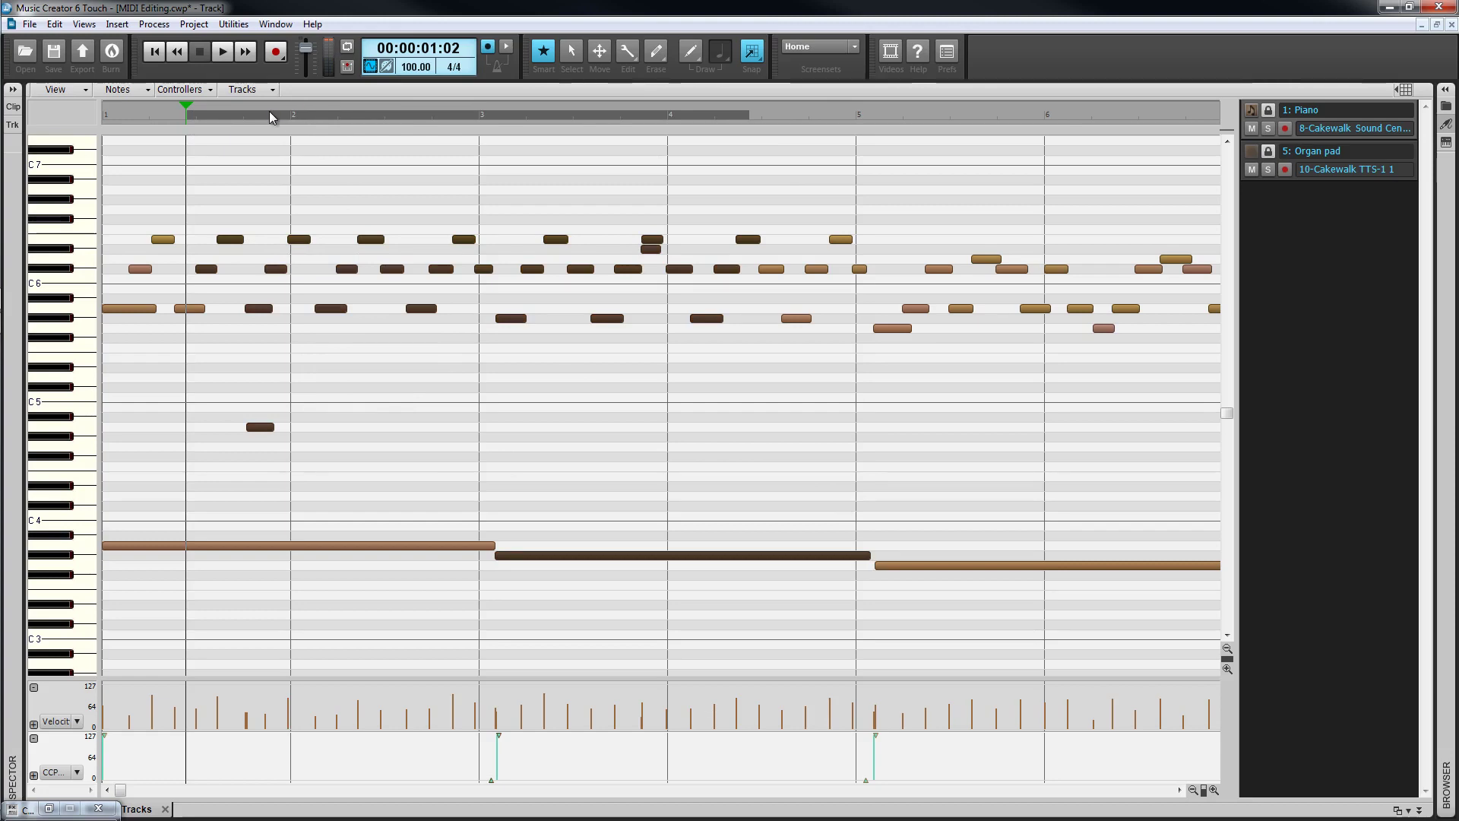
Inspect the E6 note's Note Properties and close the dialog with OK.
click(230, 241)
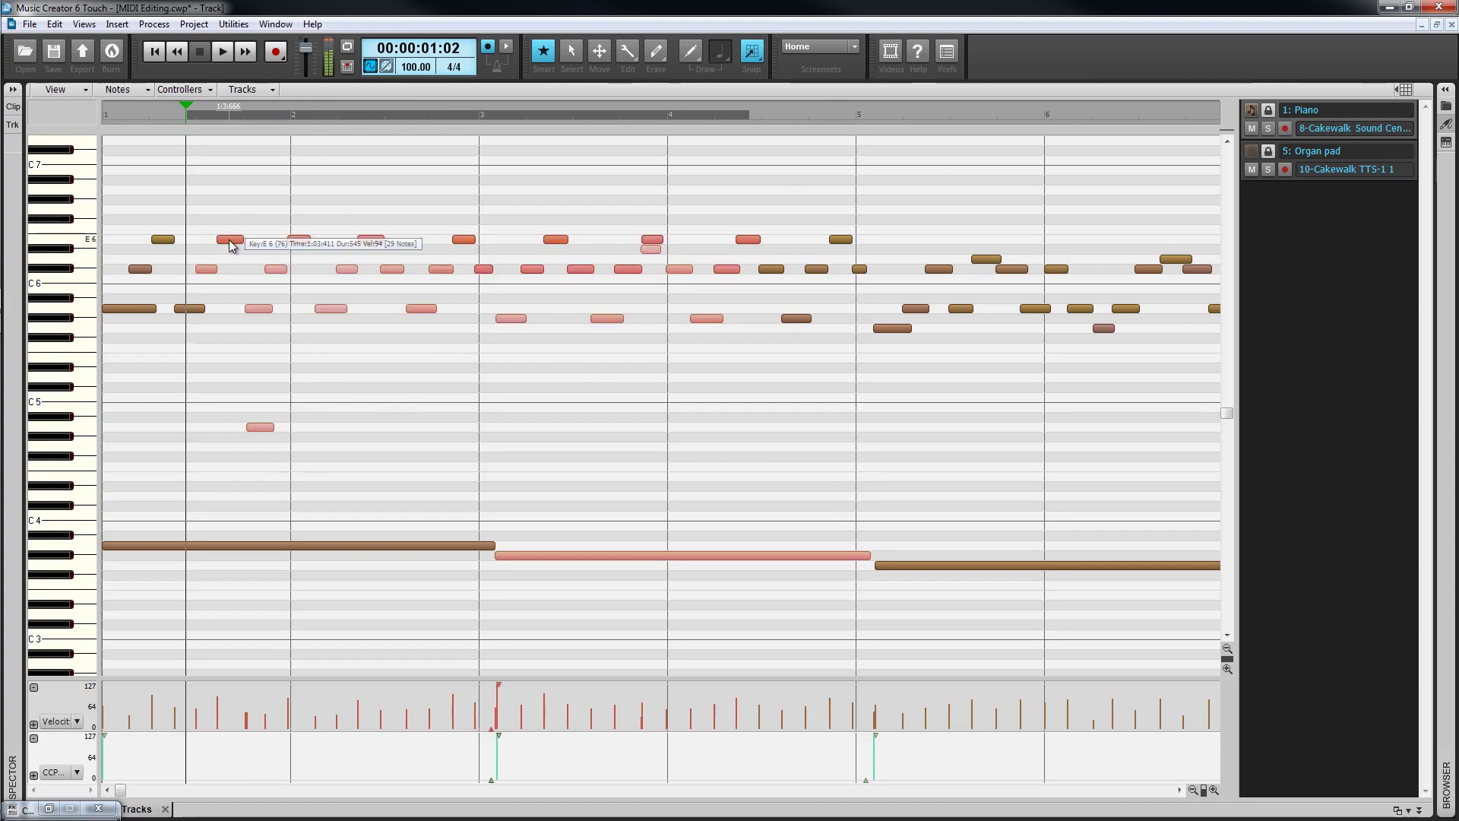
double_click(230, 242)
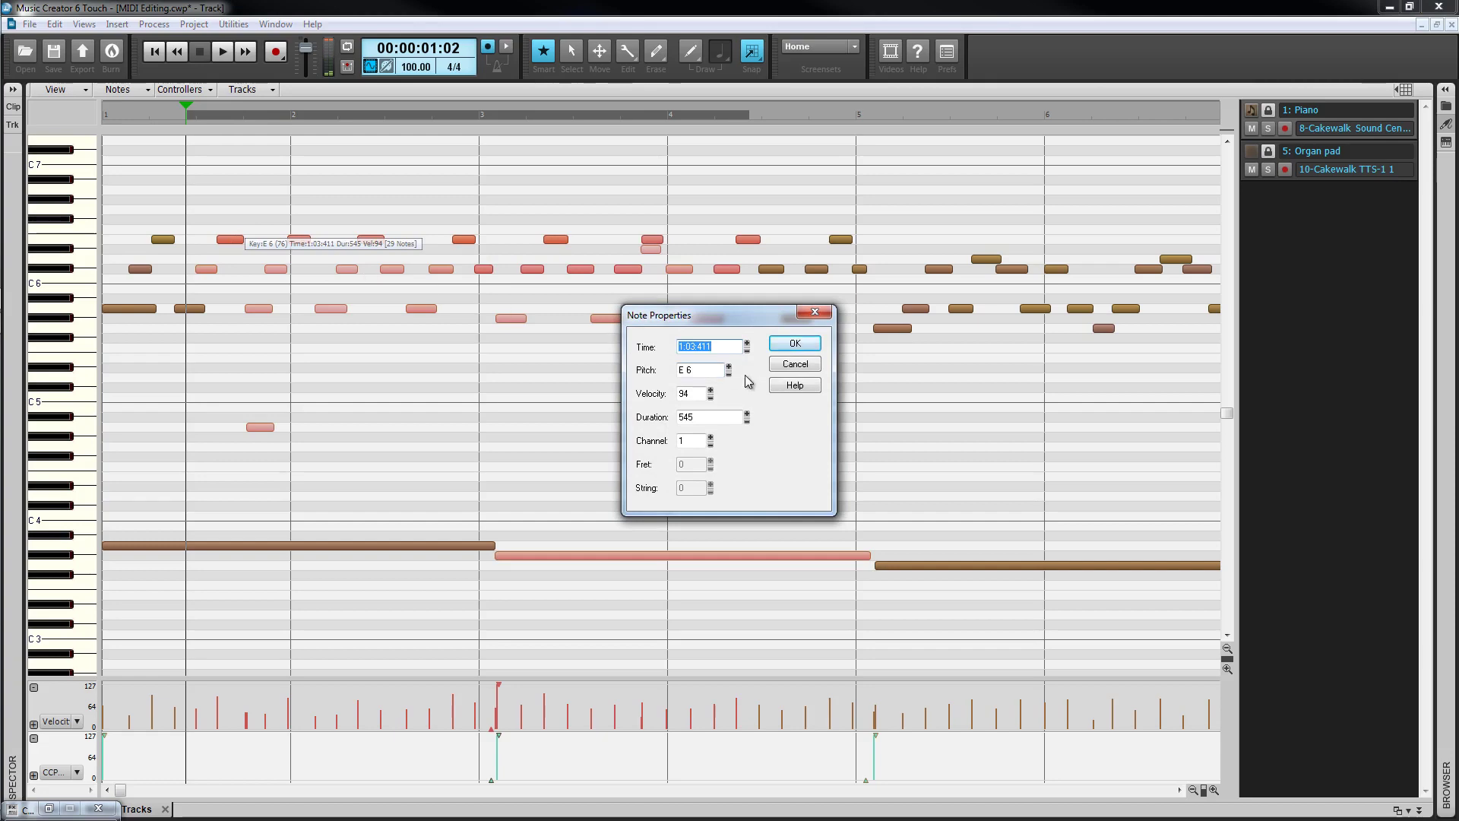
click(794, 346)
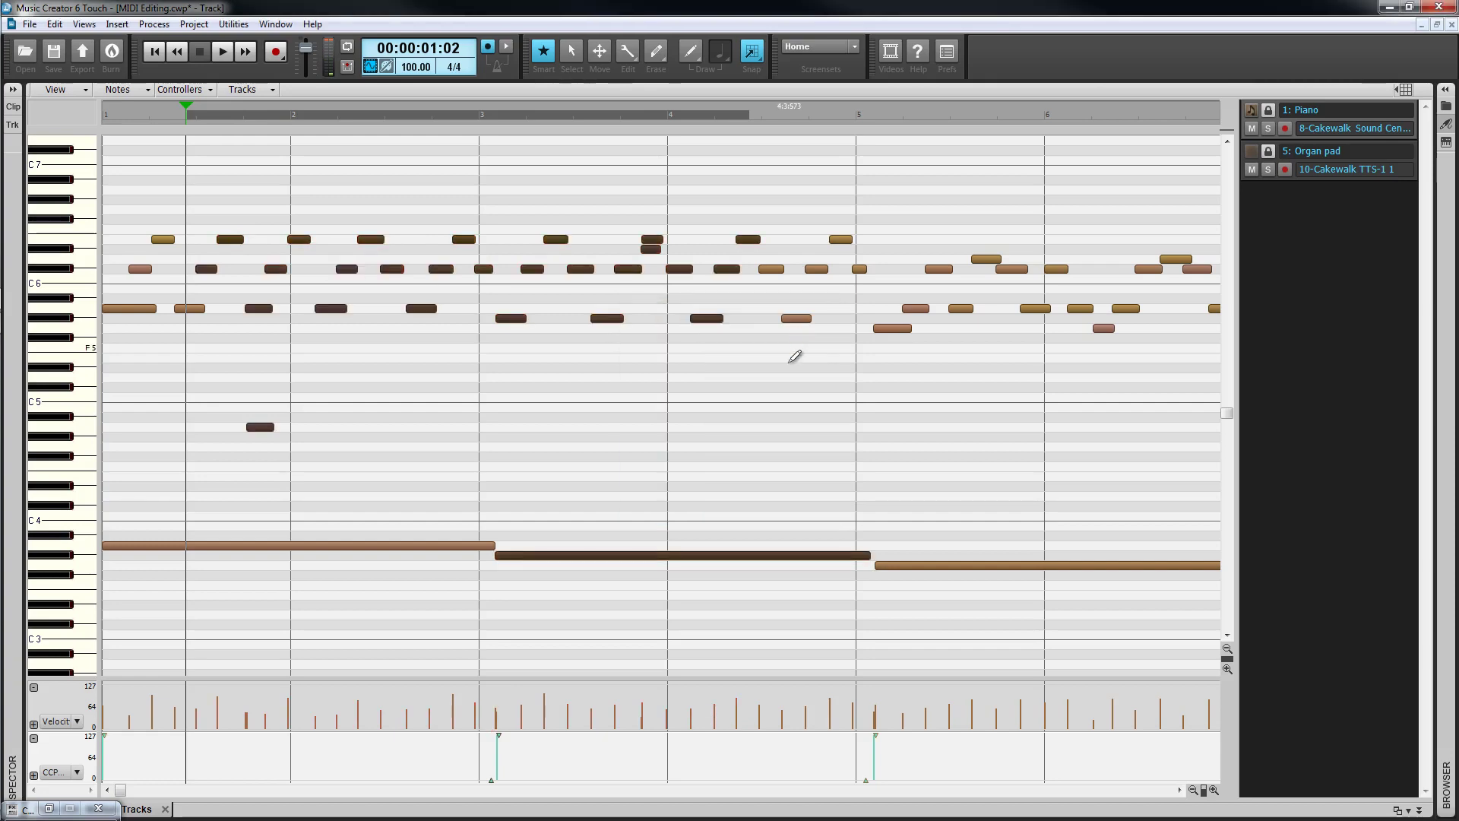
Resize the A5 note's edges so it ends before bar 2, and raise its velocity to 117.
mouse_move(246, 308)
mouse_down()
mouse_move(225, 309)
mouse_move(244, 310)
mouse_up()
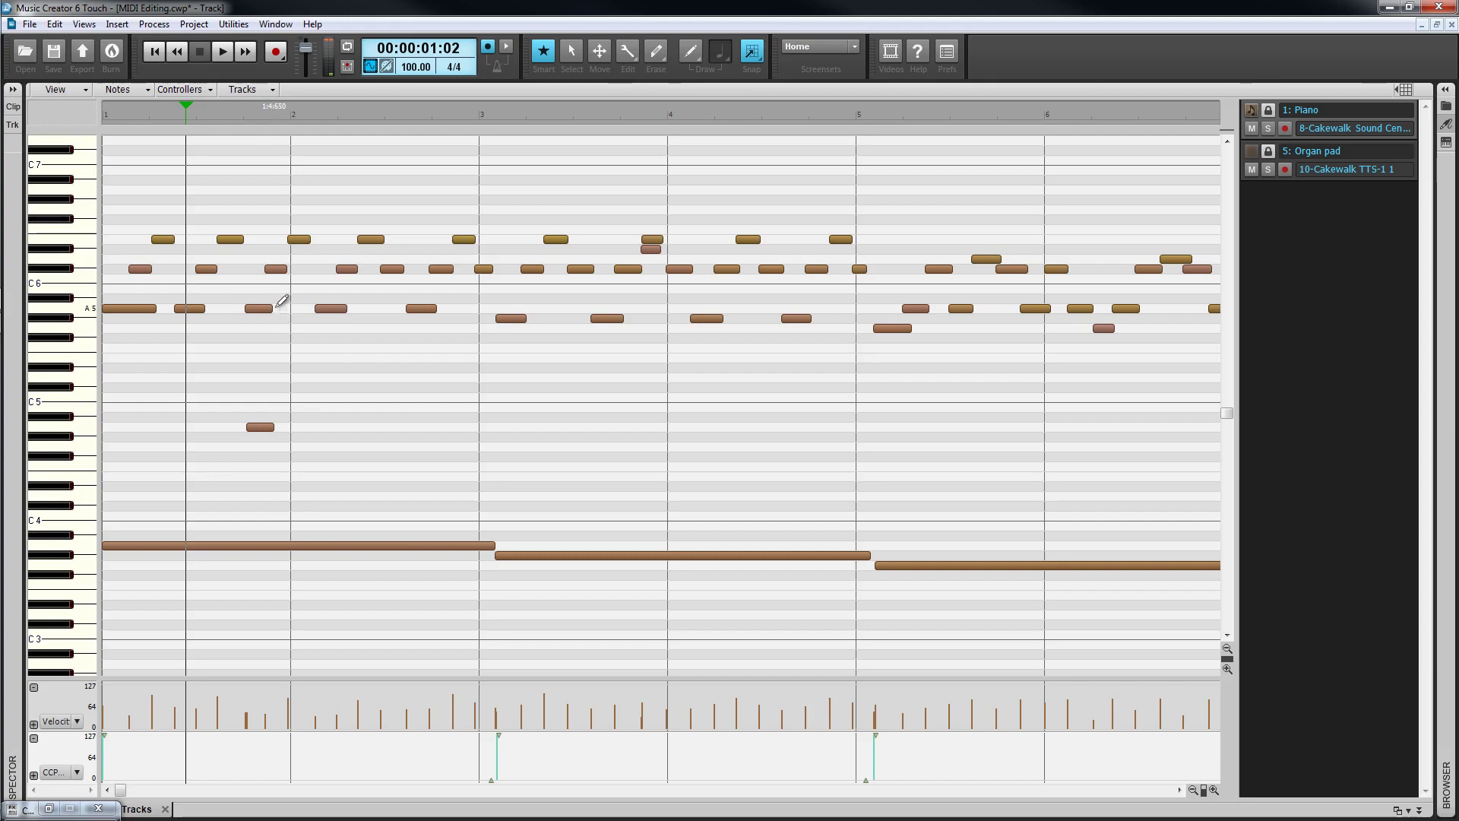
drag(279, 309, 297, 308)
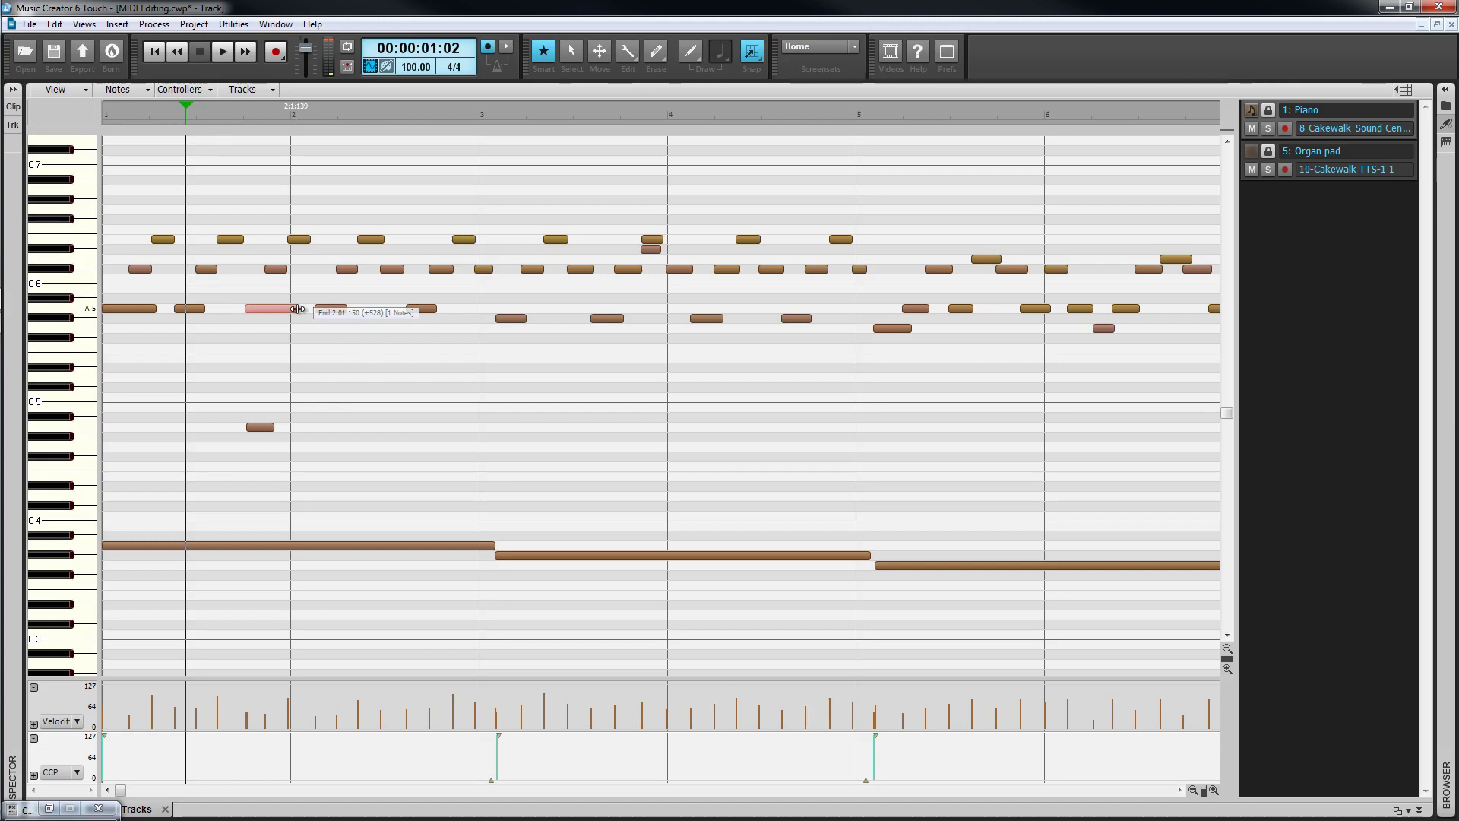
drag(297, 308, 273, 310)
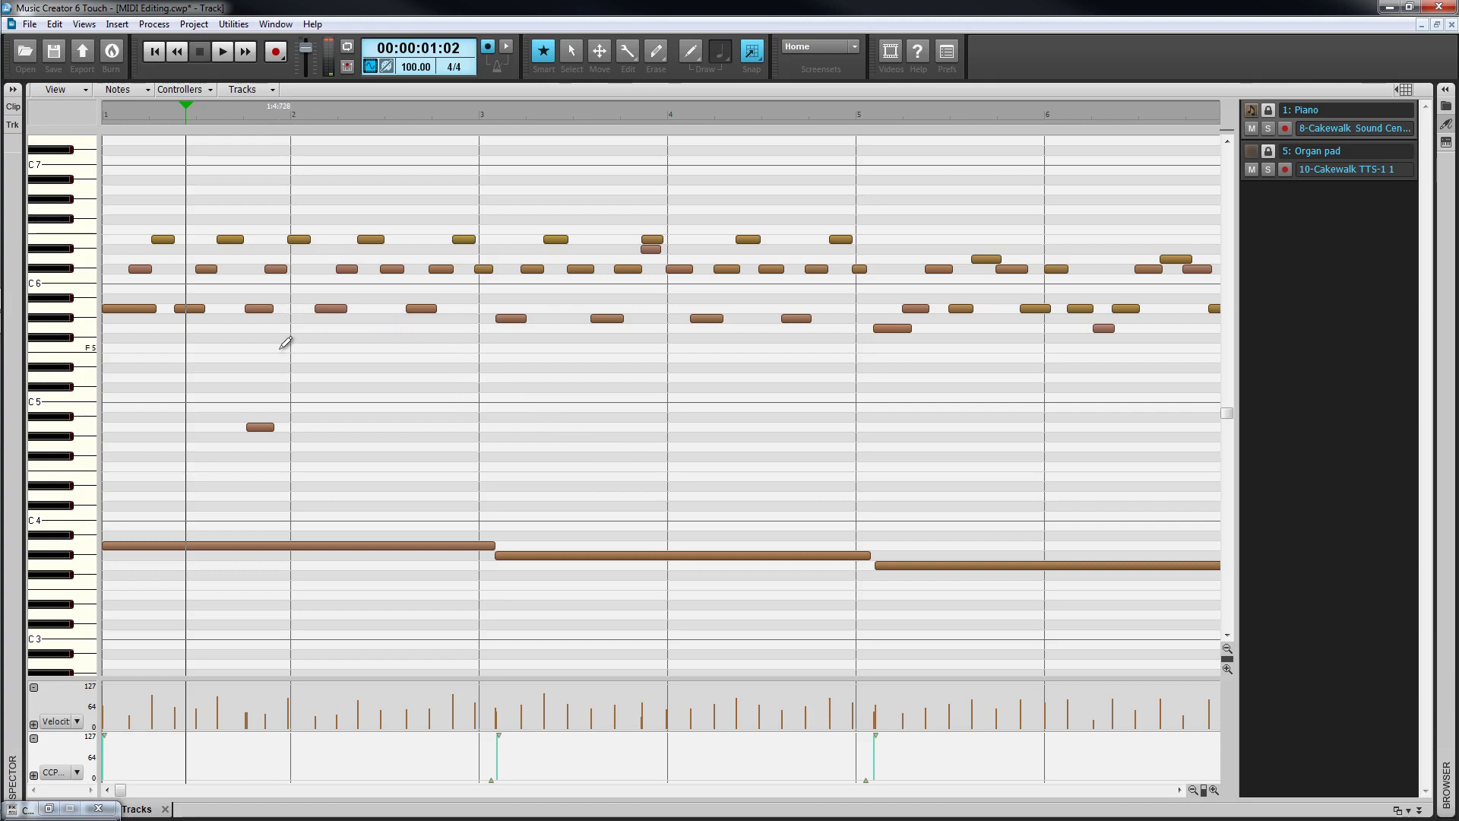
click(266, 302)
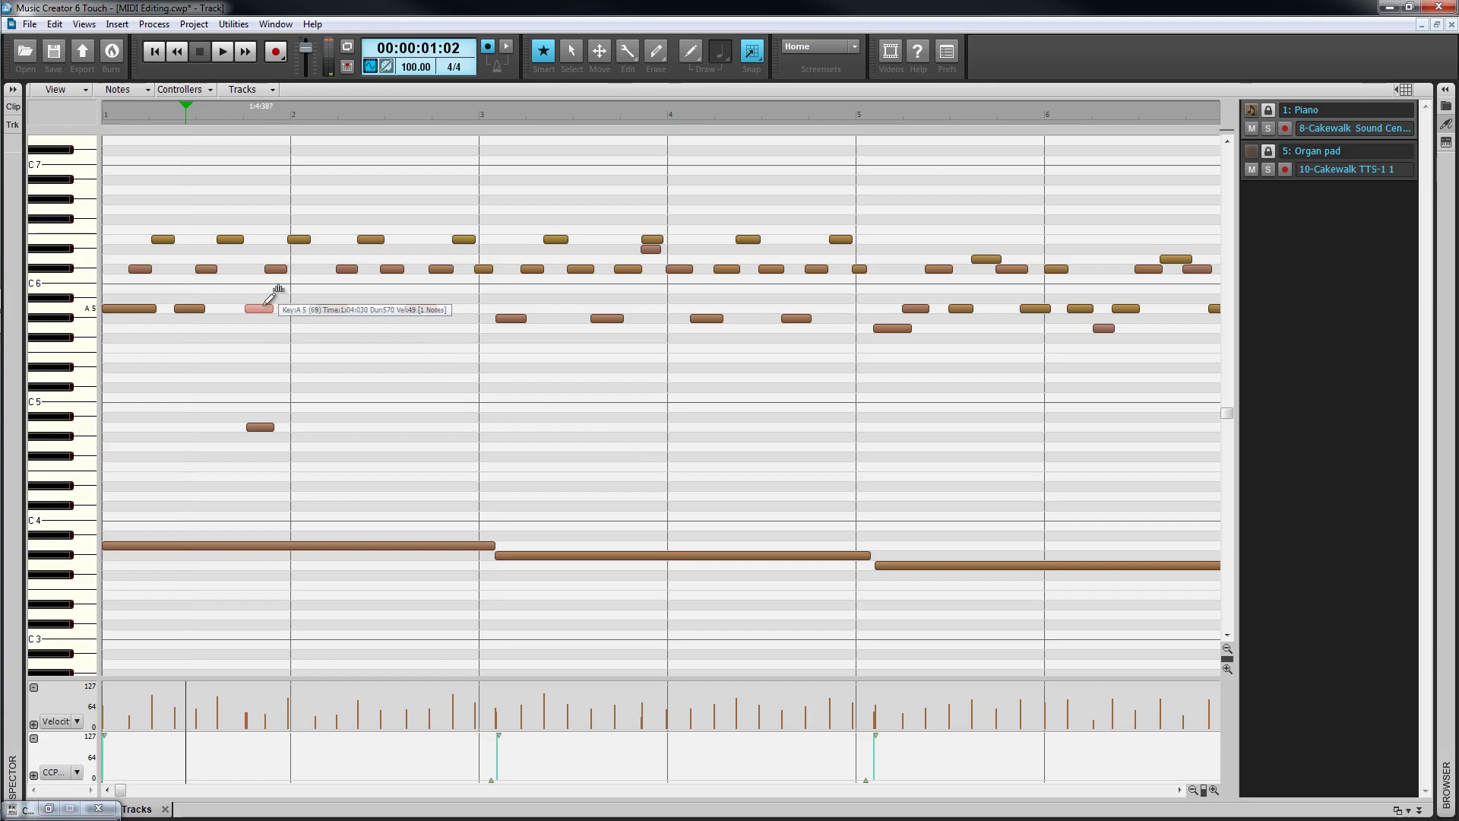
mouse_move(267, 302)
mouse_down()
mouse_move(267, 251)
mouse_move(266, 338)
mouse_move(266, 278)
mouse_up()
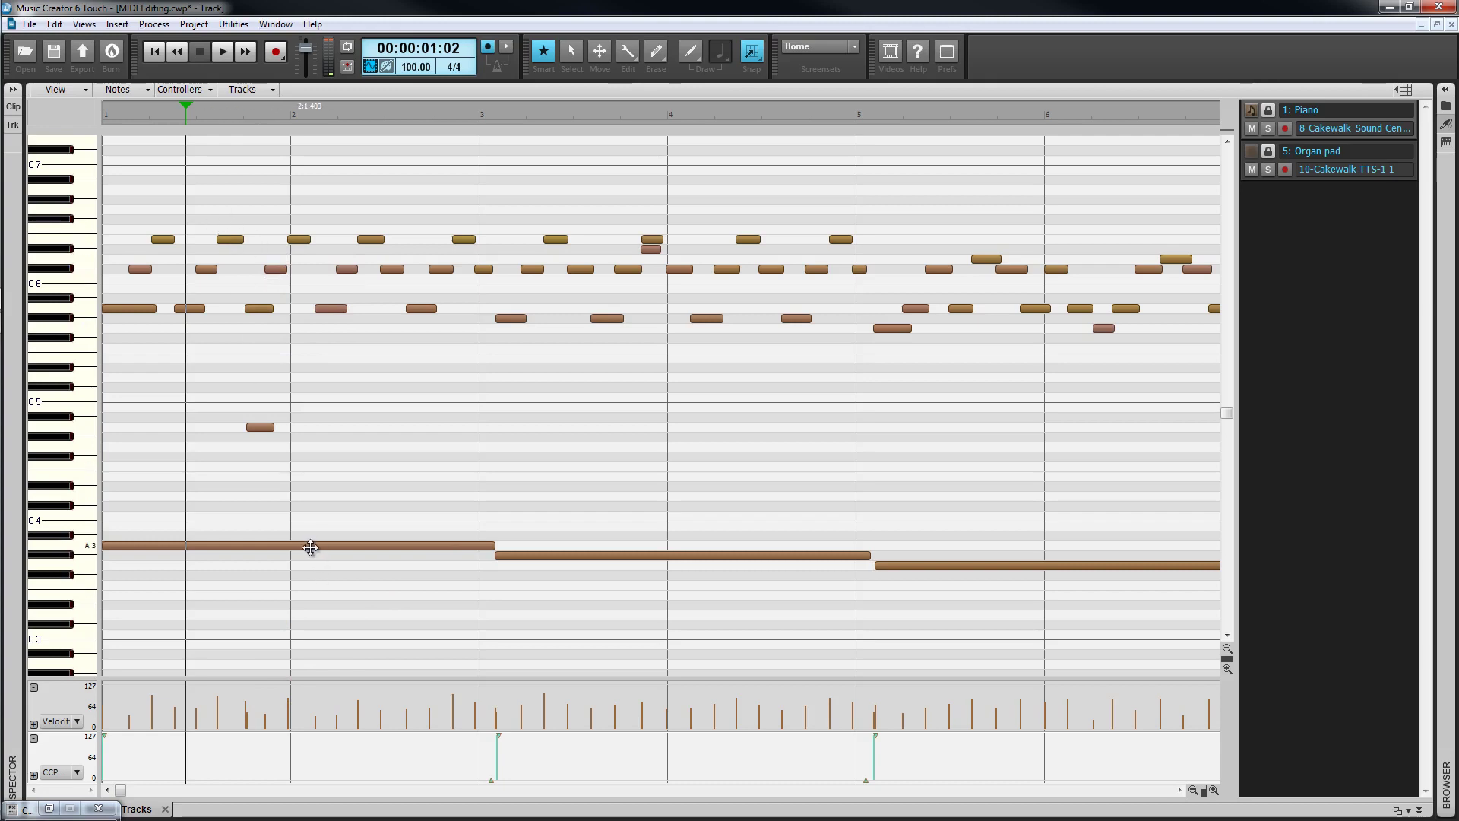
Alt-click to split the long A3 note and move its second half later.
key(alt)
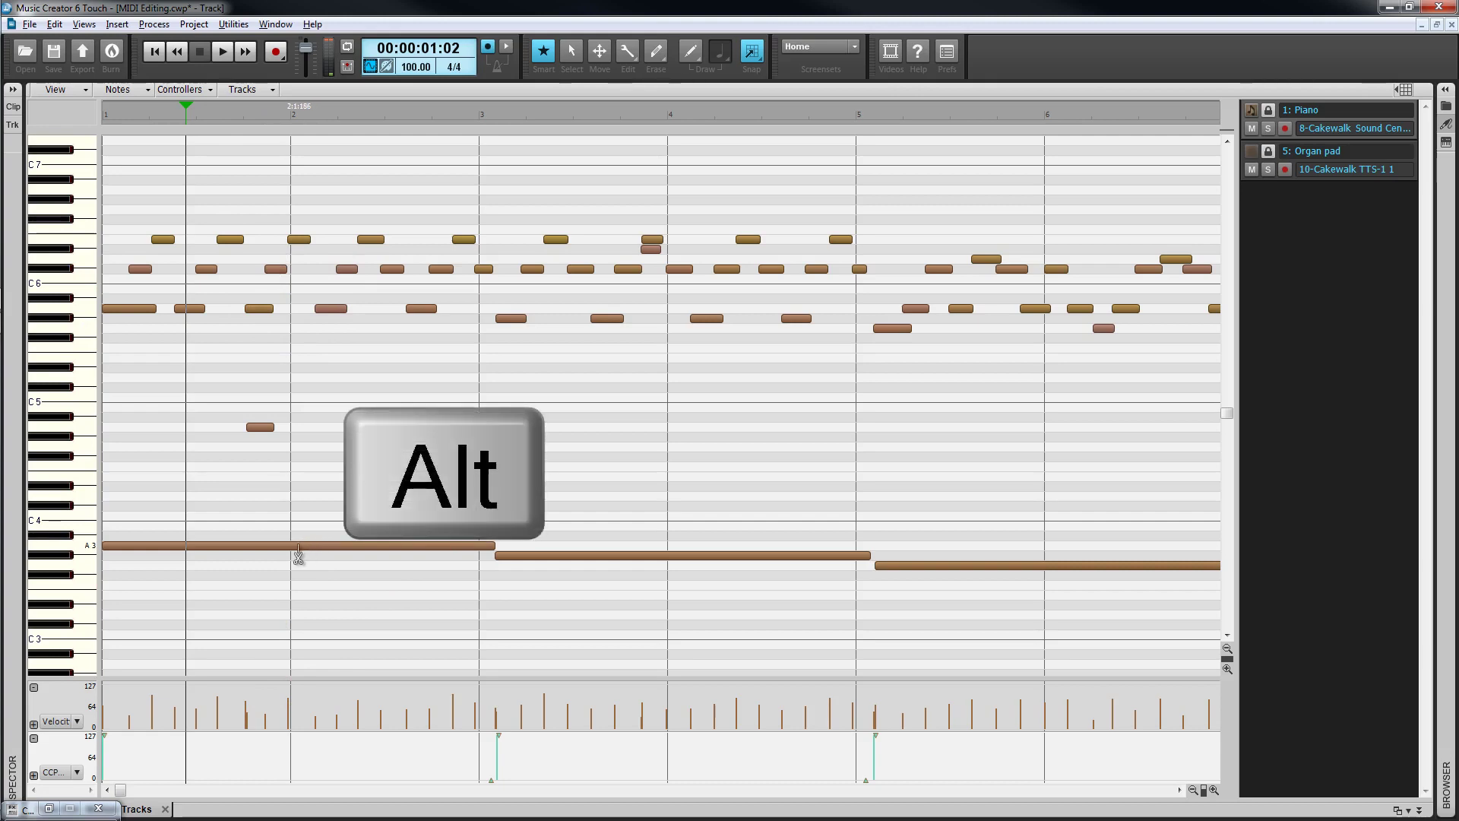
alt+click(298, 547)
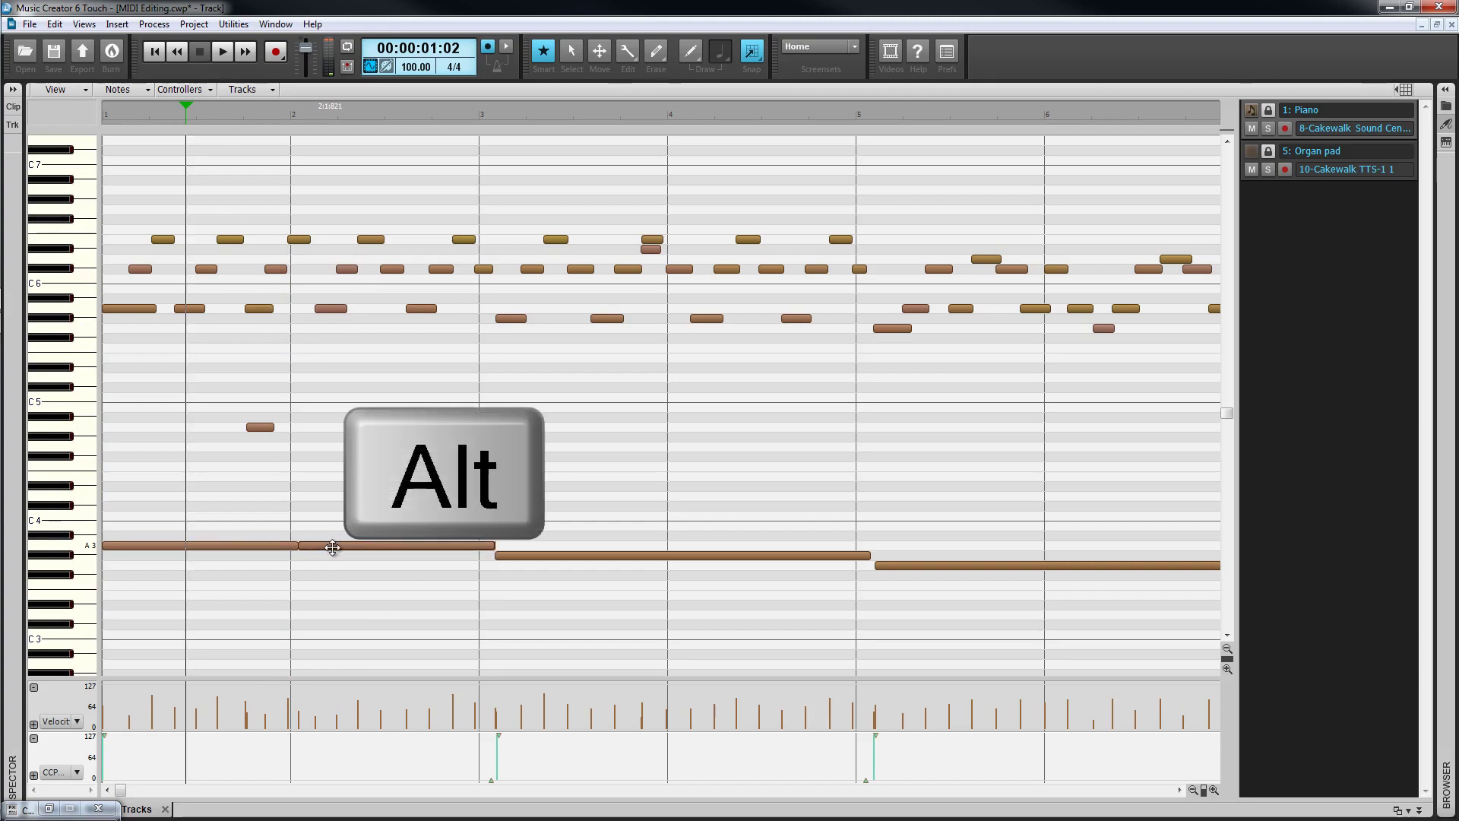
drag(332, 547, 382, 547)
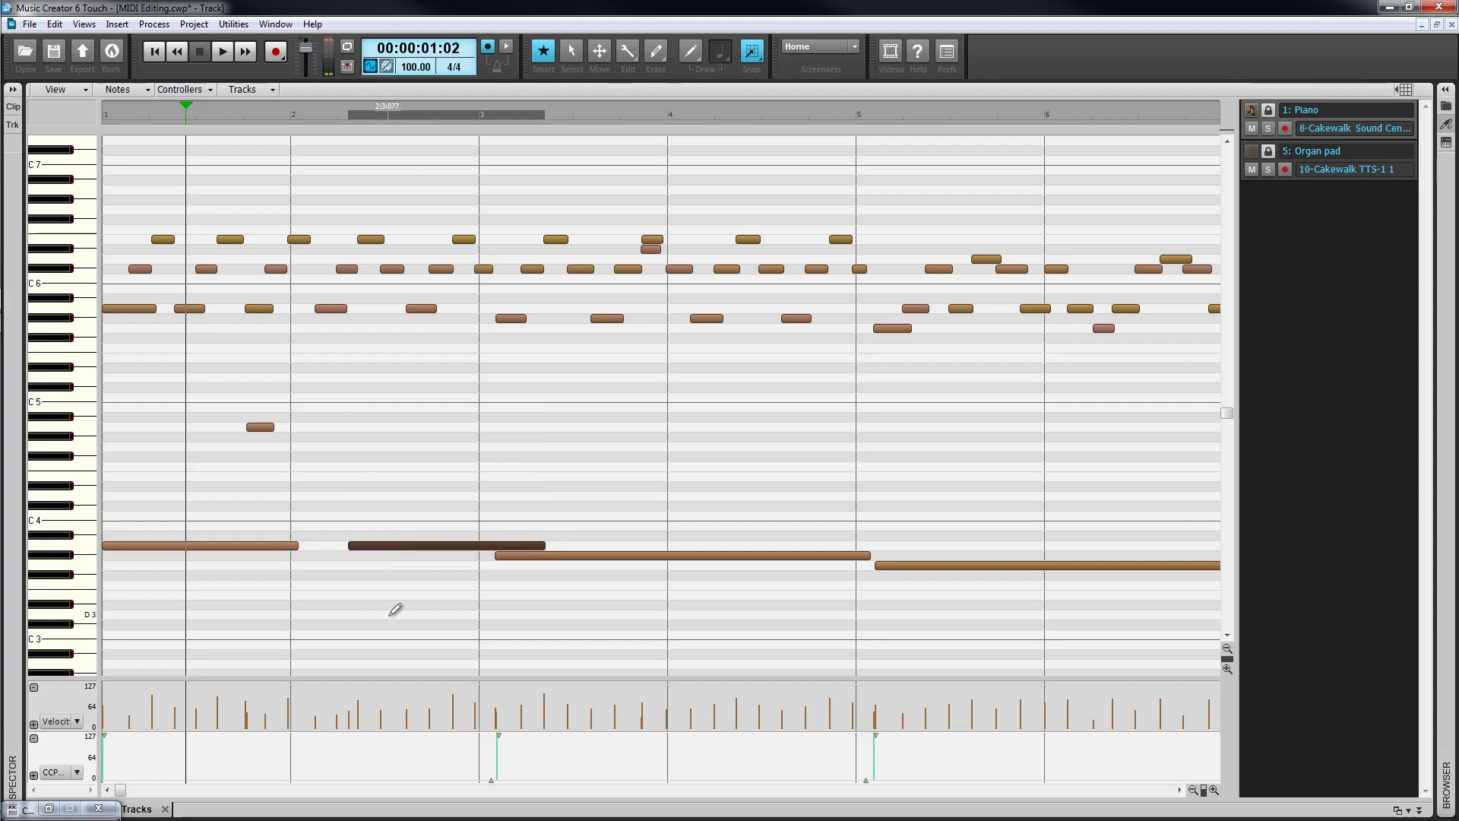
Ctrl+Alt-glue the two A3 pieces into one long note, then delete it and undo the deletion.
key(ctrl+alt)
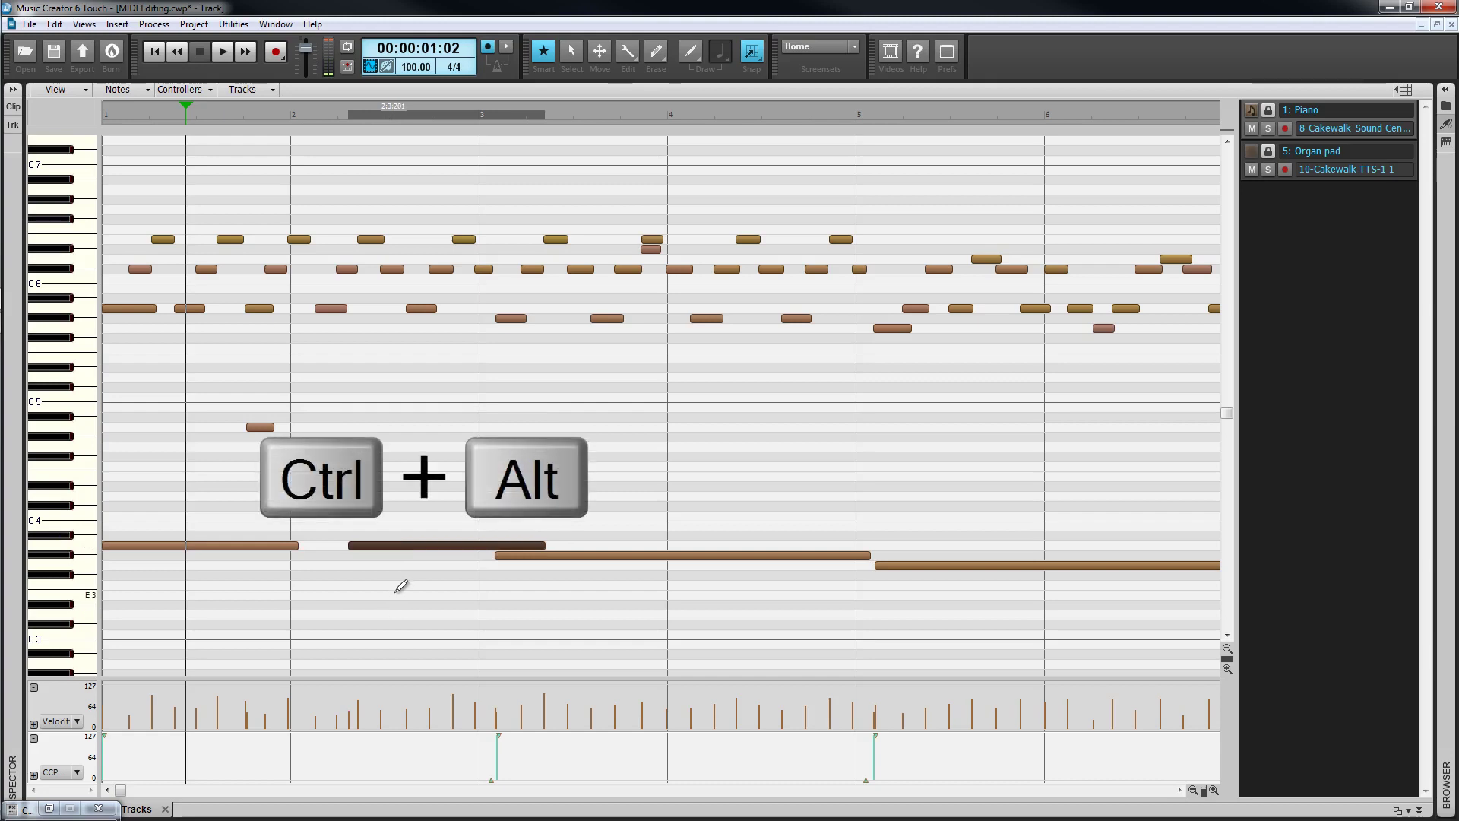
drag(430, 546, 269, 546)
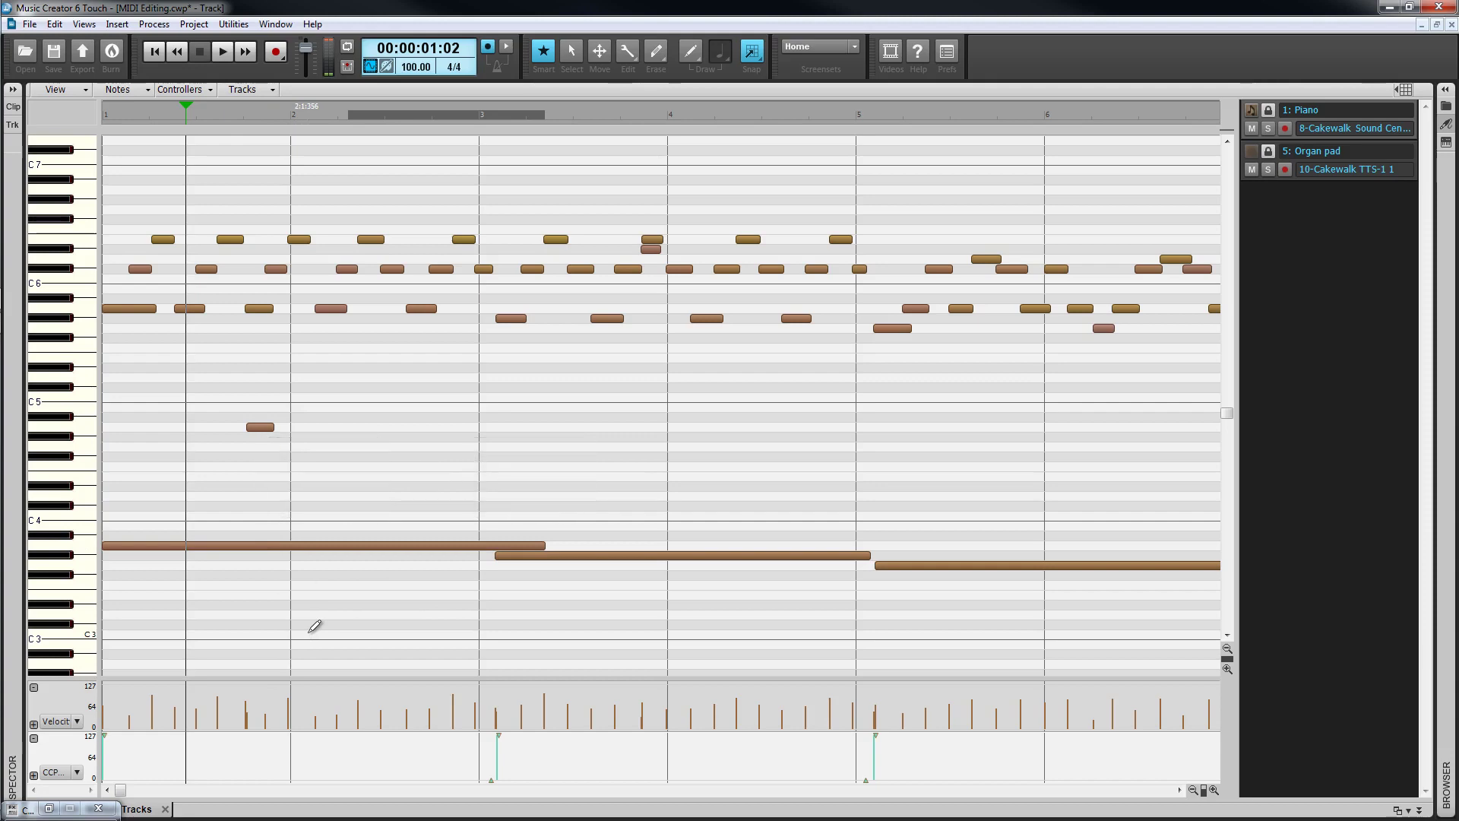
right_click(319, 545)
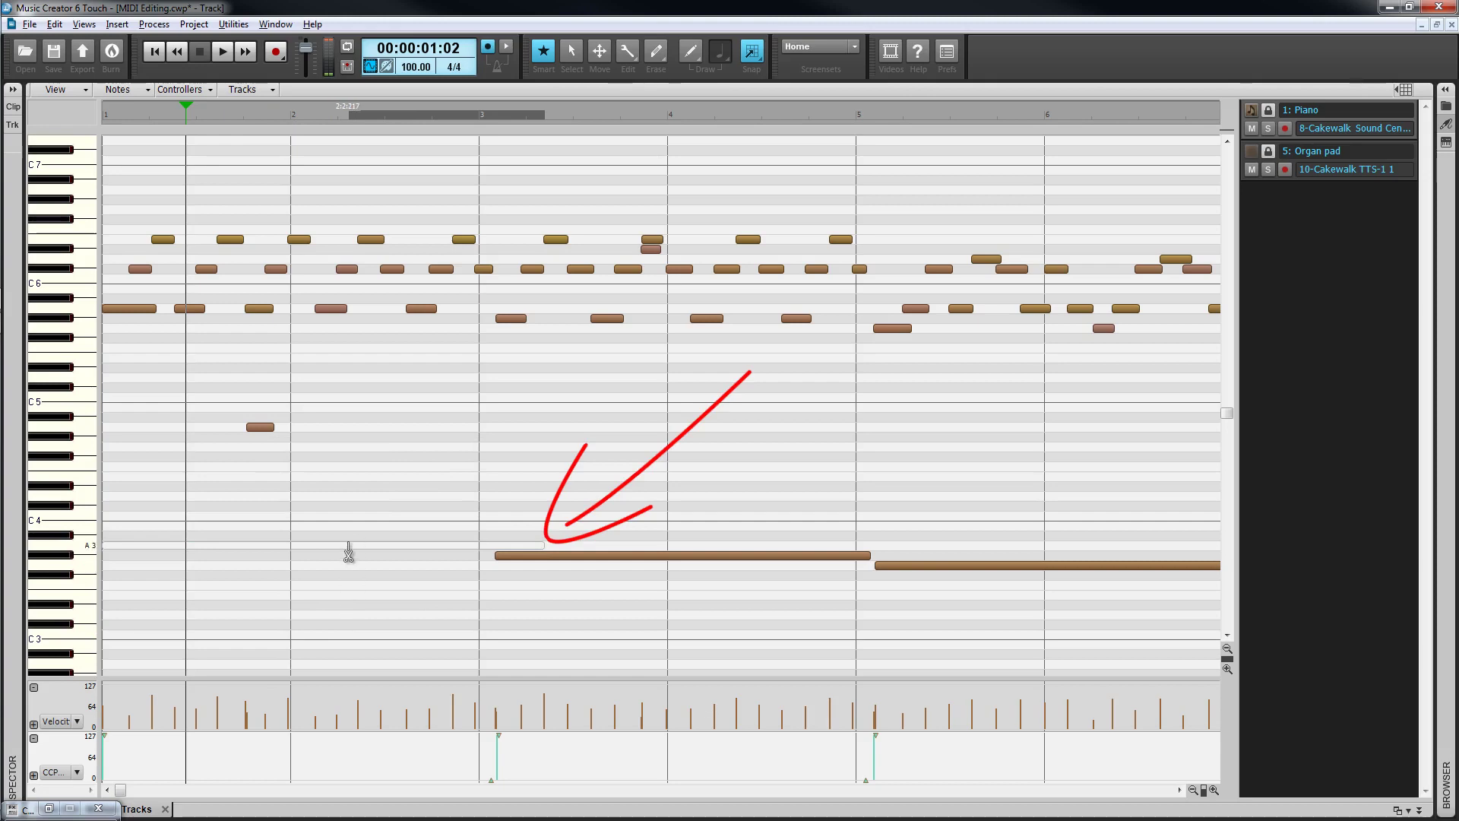
key(ctrl+z)
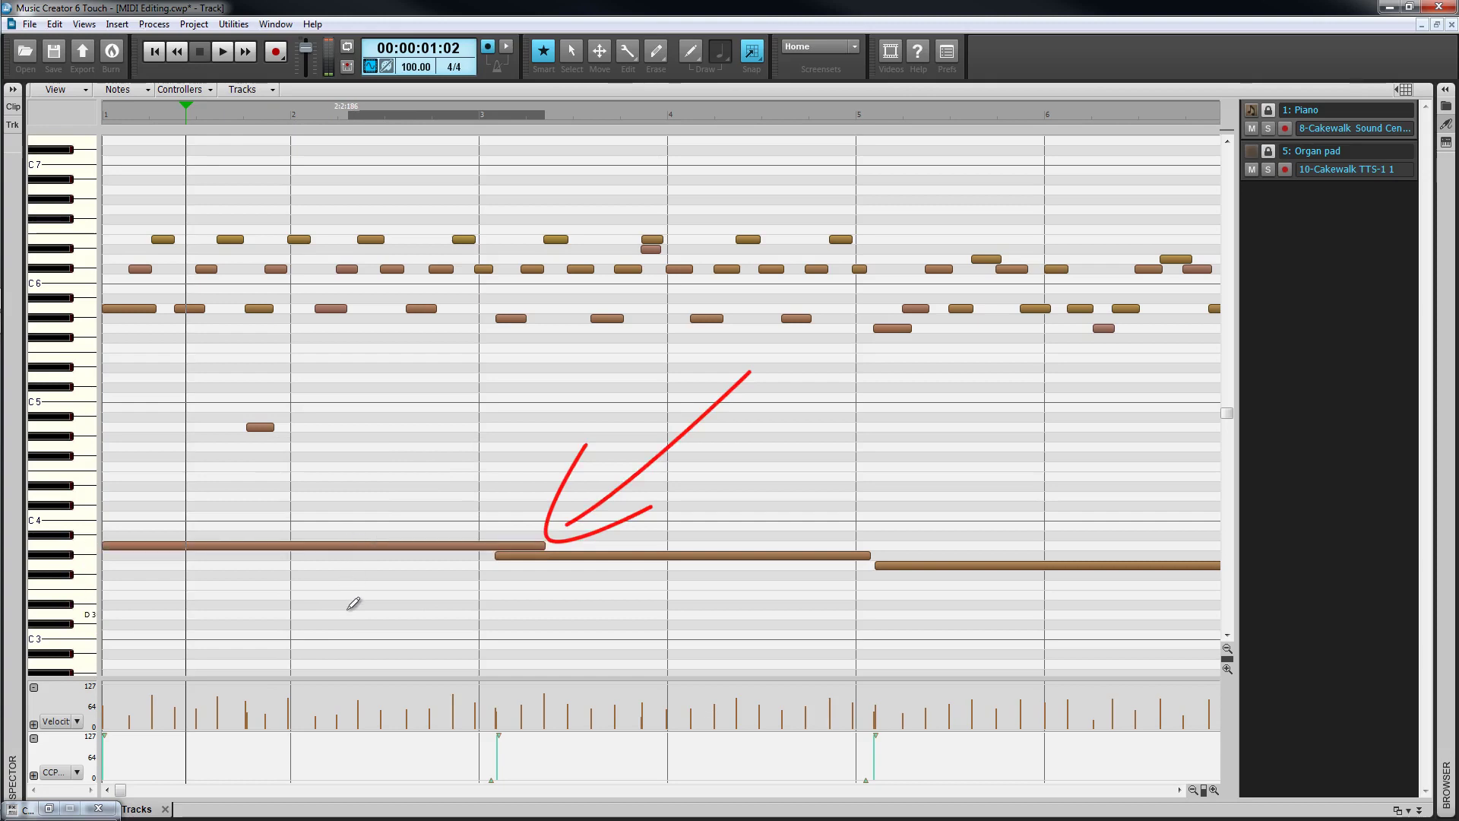
Draw a note at bar 3 lengthened and lowered to B4, plus a short note just above C5 after bar 2.
click(491, 376)
drag(491, 375, 592, 427)
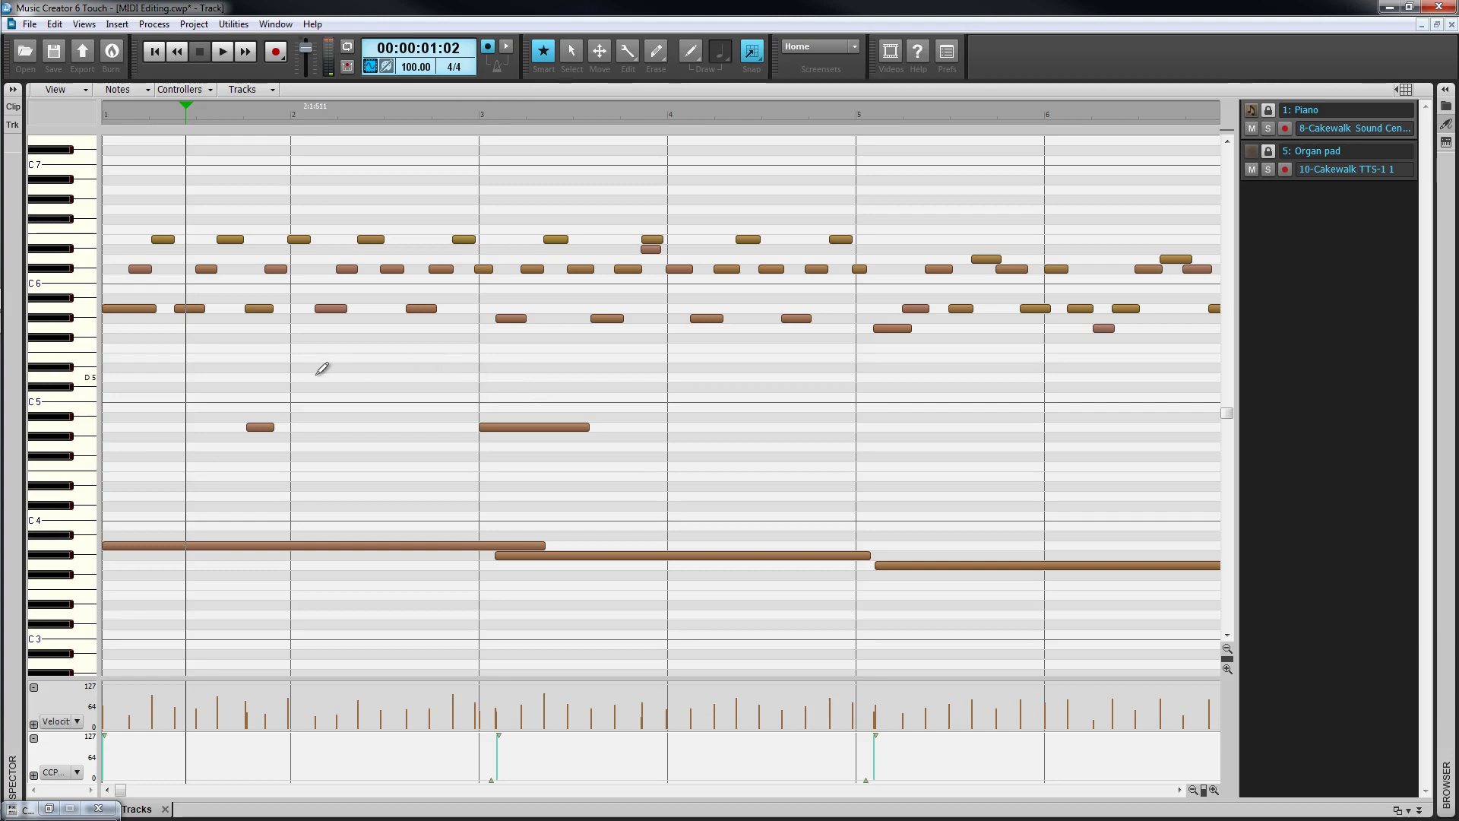
mouse_move(317, 377)
mouse_down()
mouse_move(501, 378)
mouse_move(384, 384)
mouse_up()
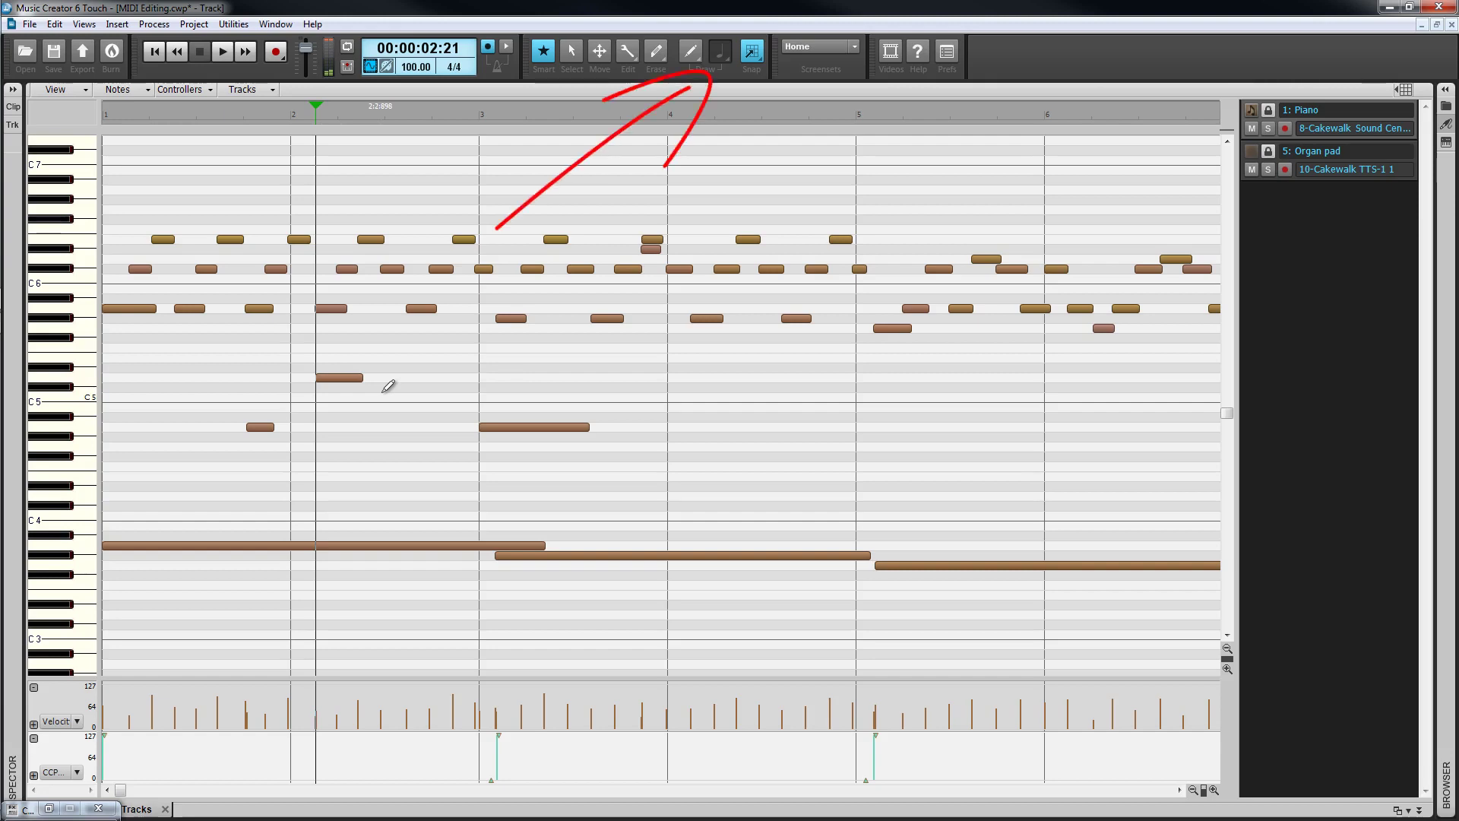
Set the tool HUD's snap value to Last Touched.
key(t)
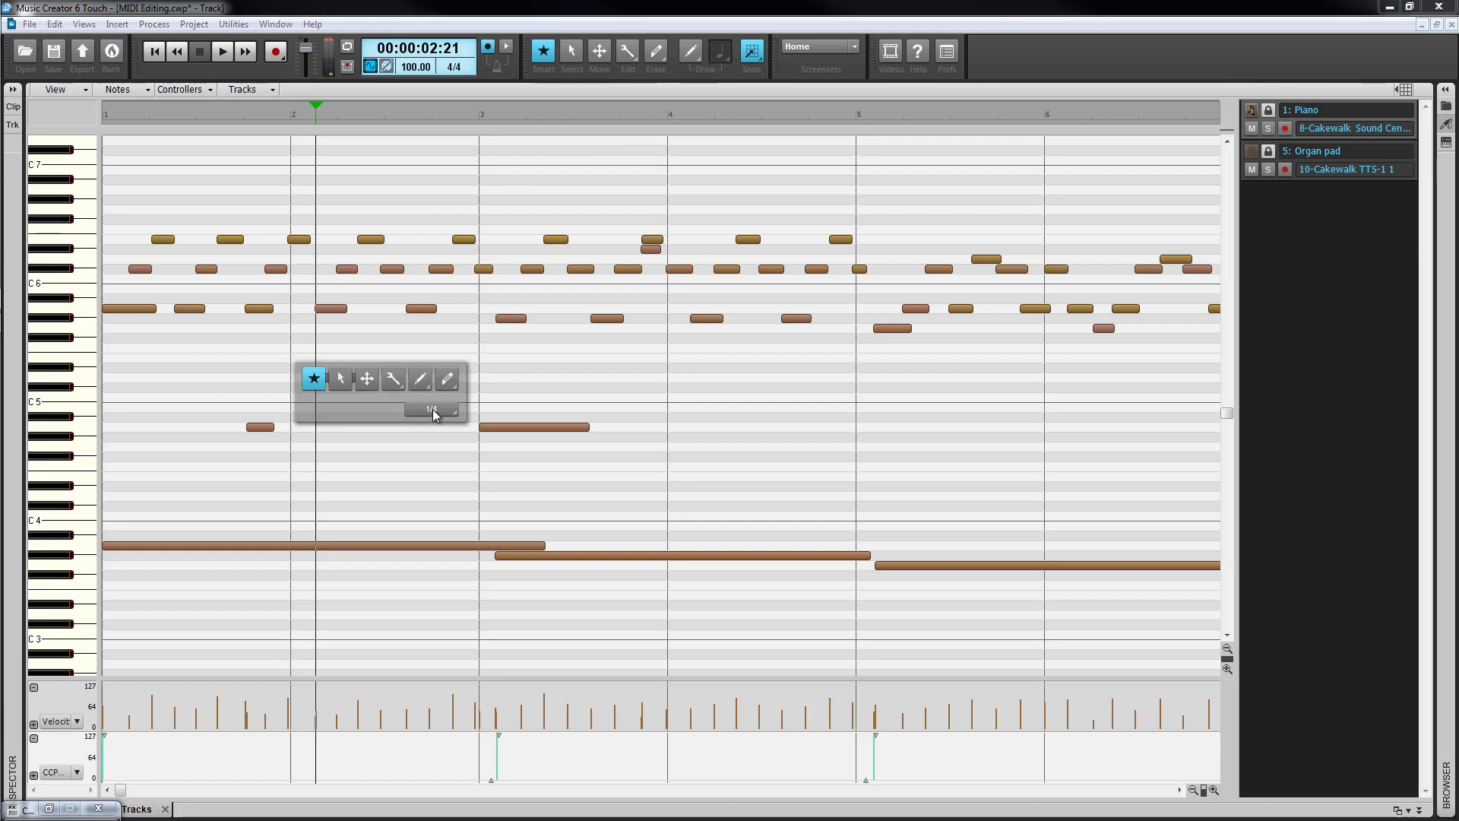
click(451, 410)
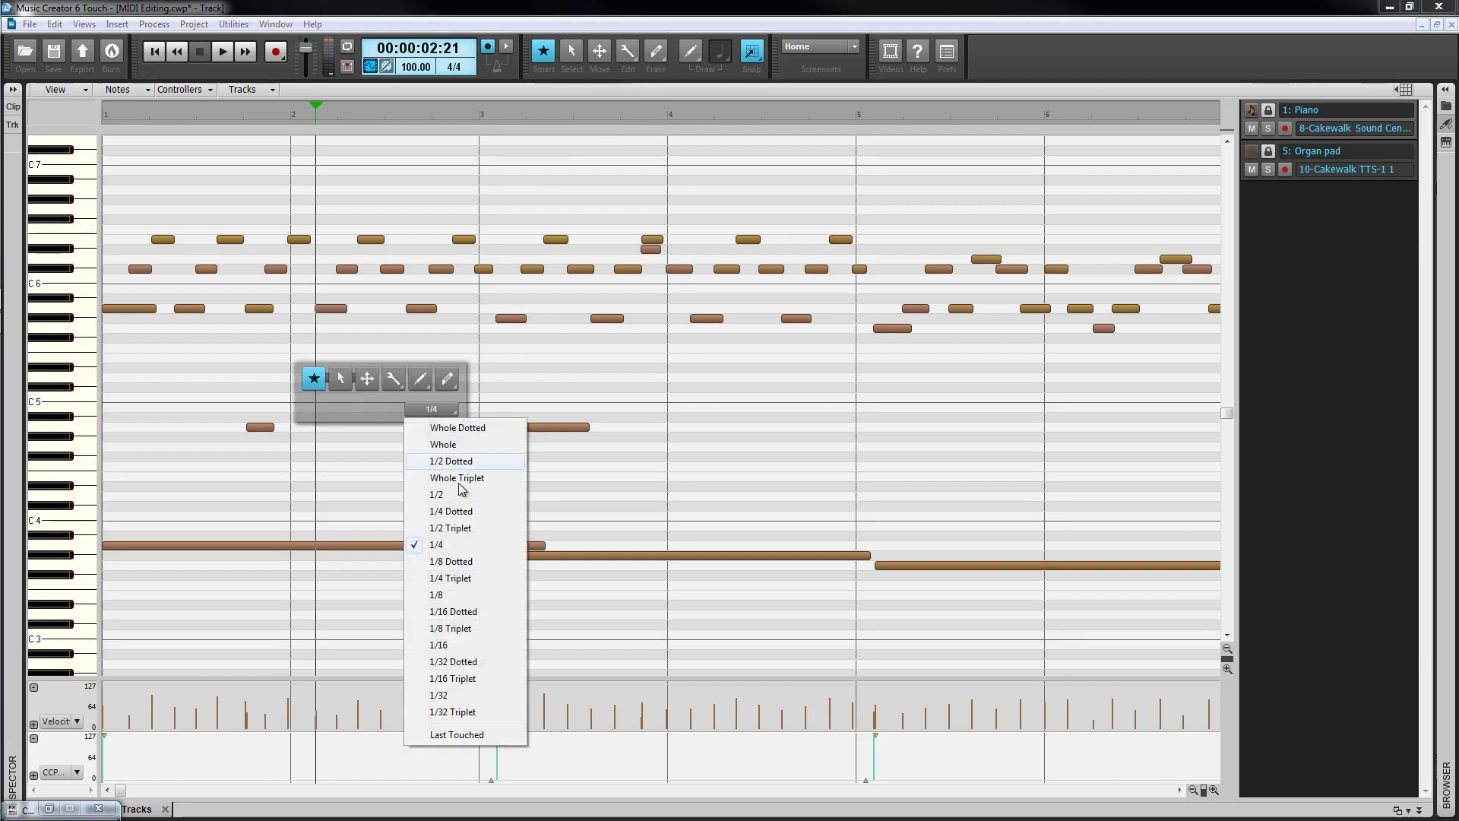
click(459, 734)
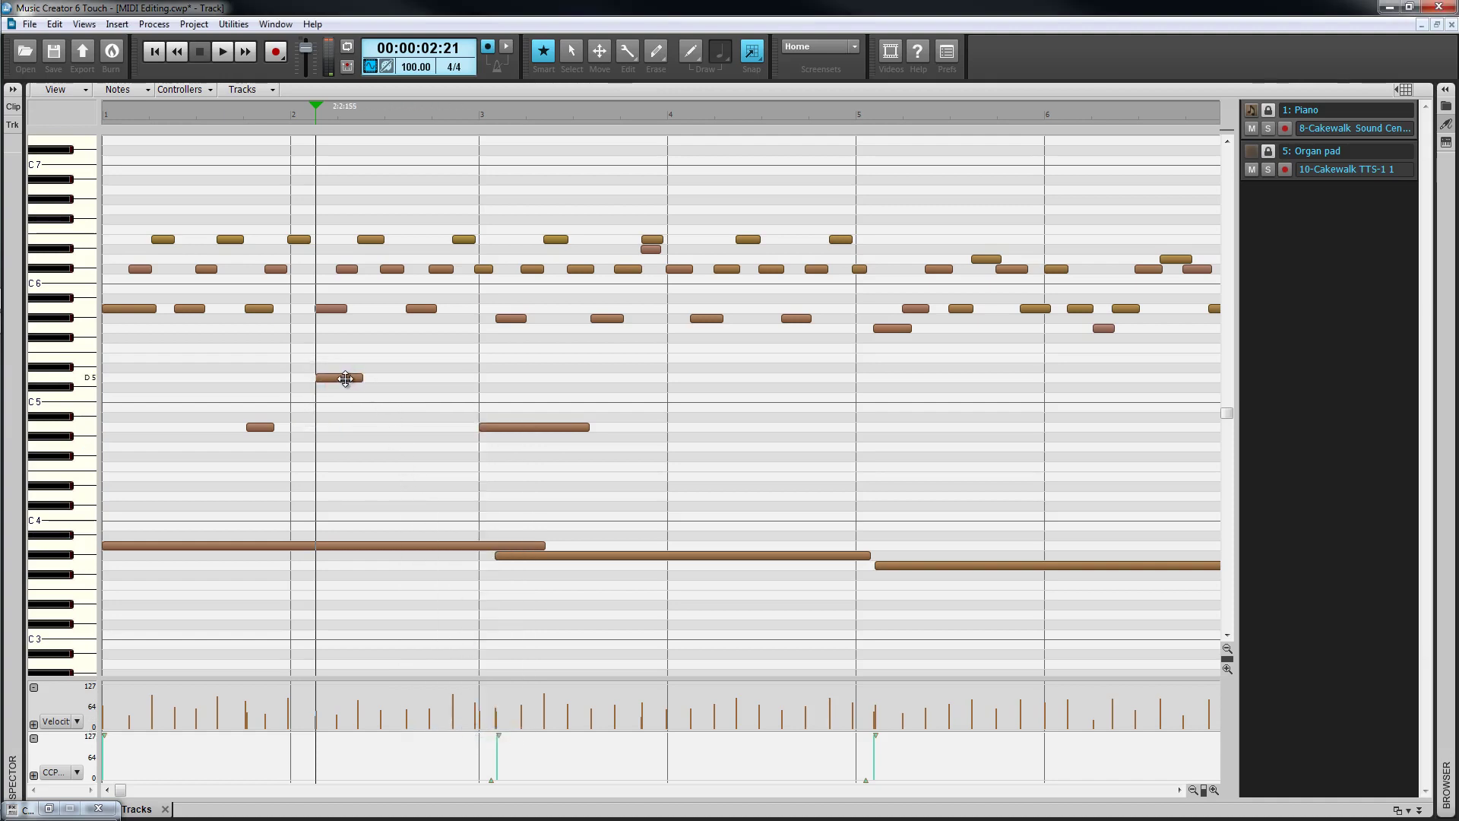
Add a copy of the bar 3 note at bar 4 and a matching D5 note at bar 3.
click(537, 427)
click(669, 396)
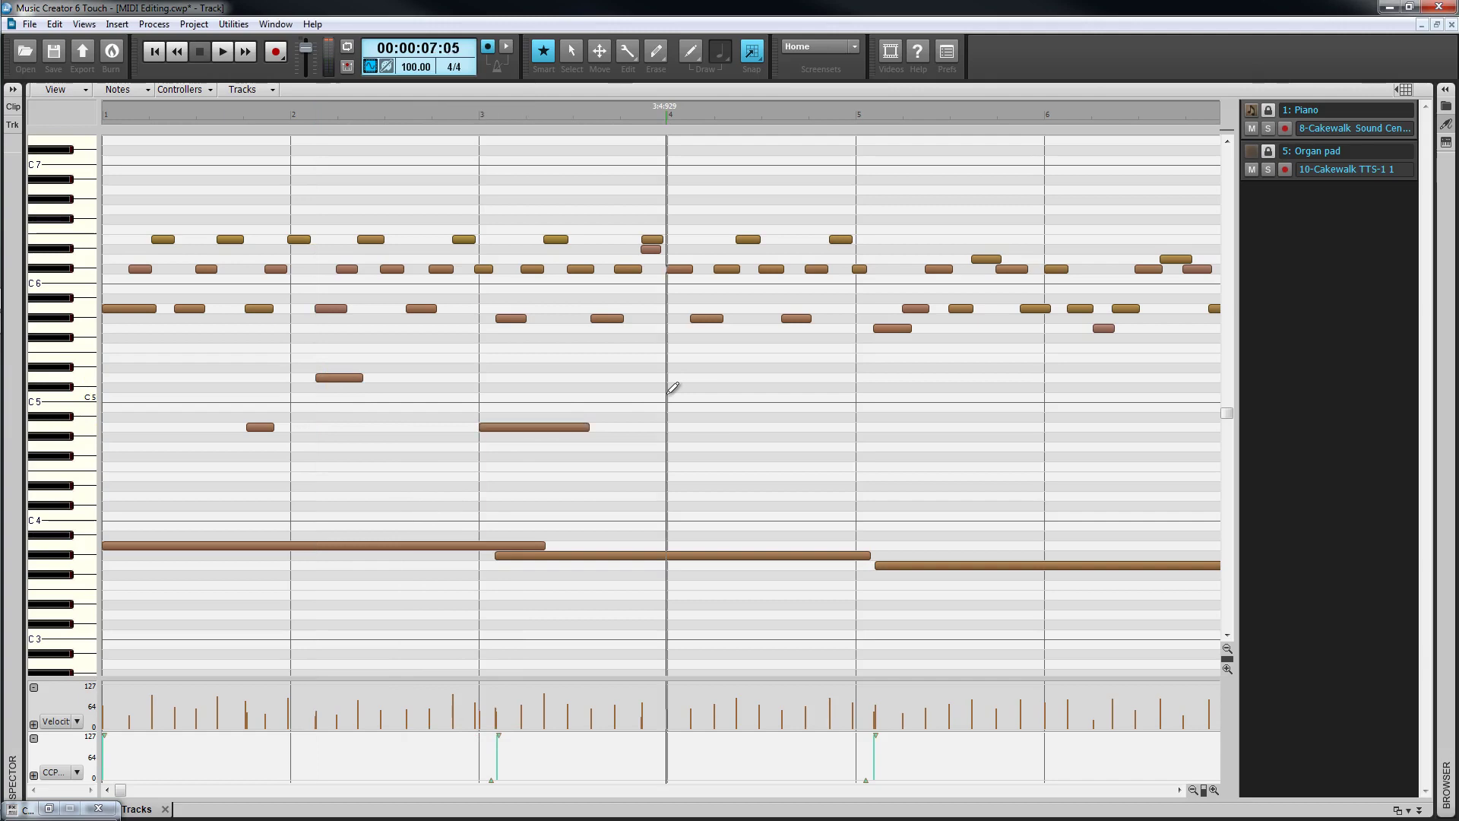
click(343, 377)
click(482, 378)
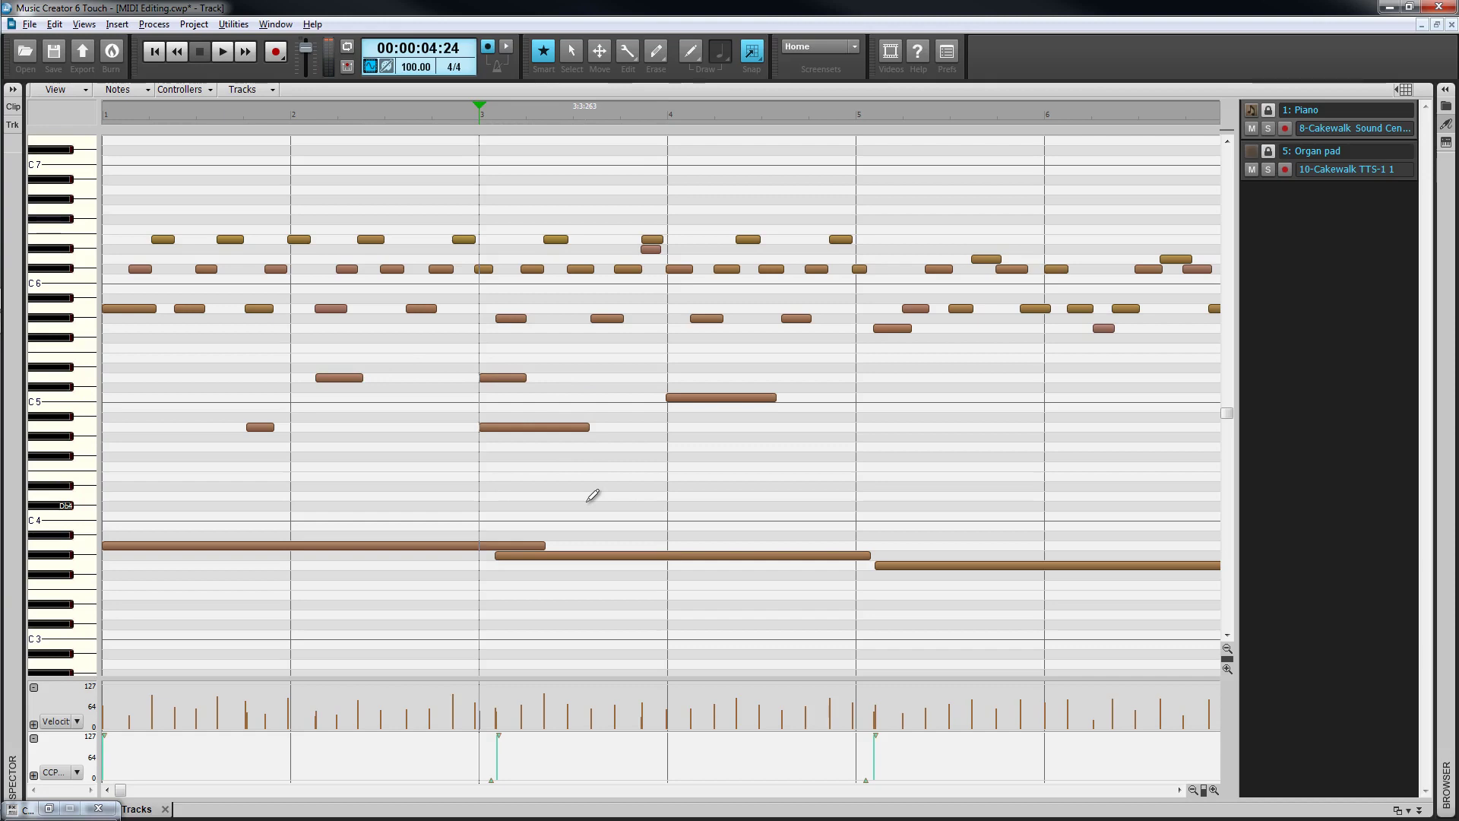
Freehand-paint an arc of short notes across bars 3–5, then marquee-select the middle-range notes.
mouse_move(581, 506)
mouse_down()
mouse_move(604, 477)
mouse_move(741, 473)
mouse_move(829, 449)
mouse_move(973, 508)
mouse_move(1017, 508)
mouse_up()
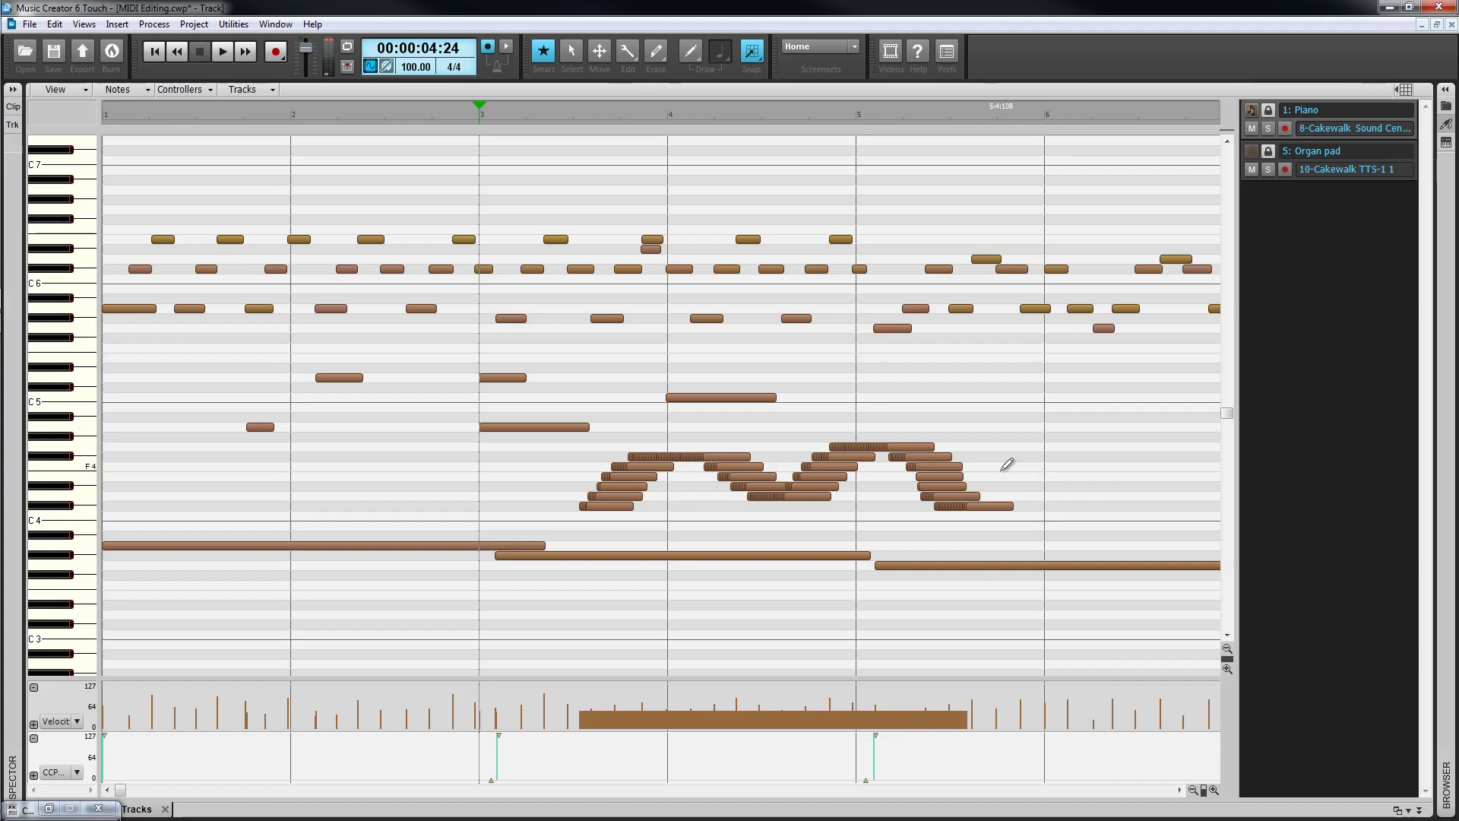
key(j)
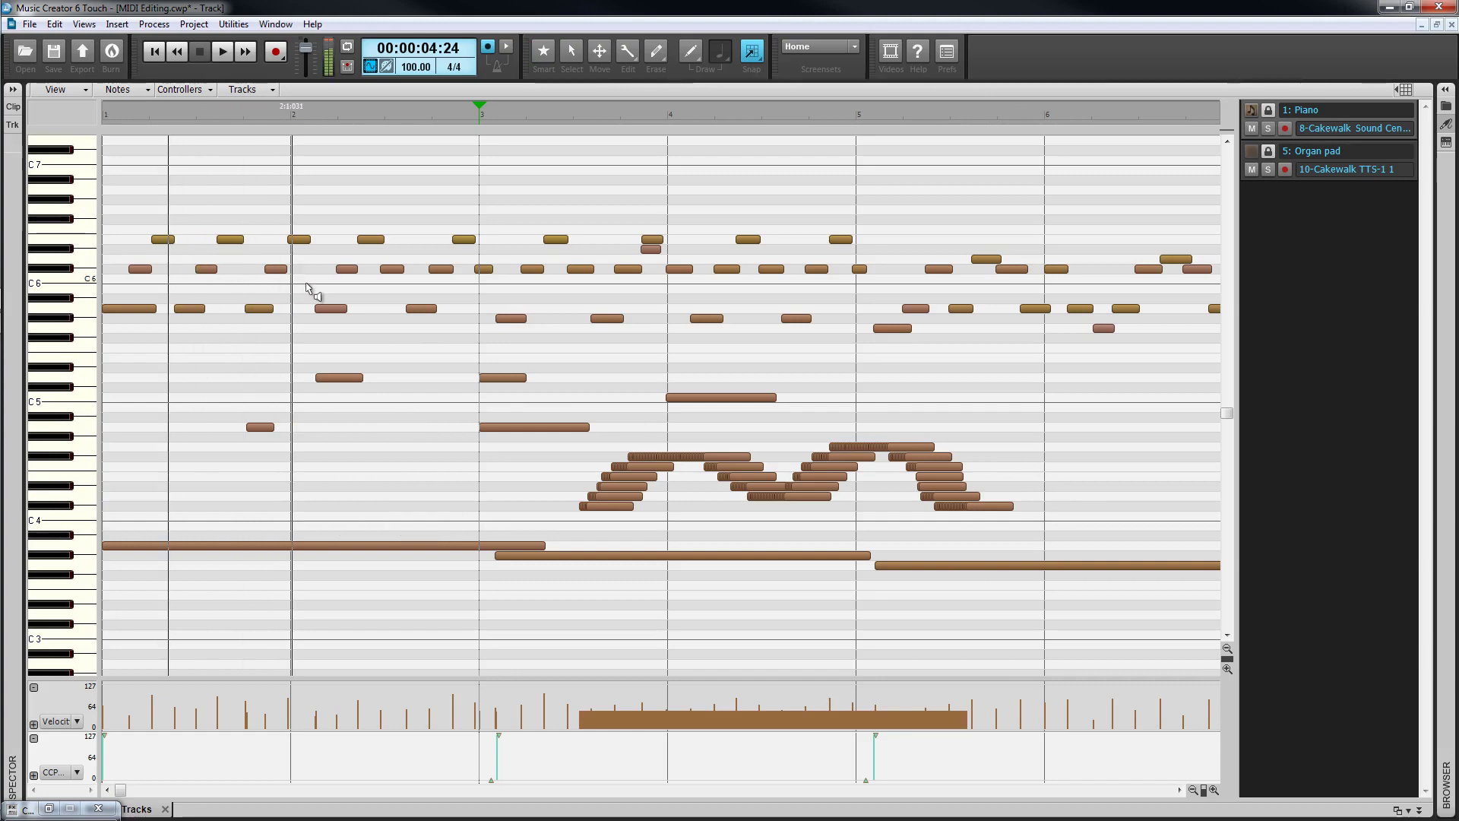
click(407, 357)
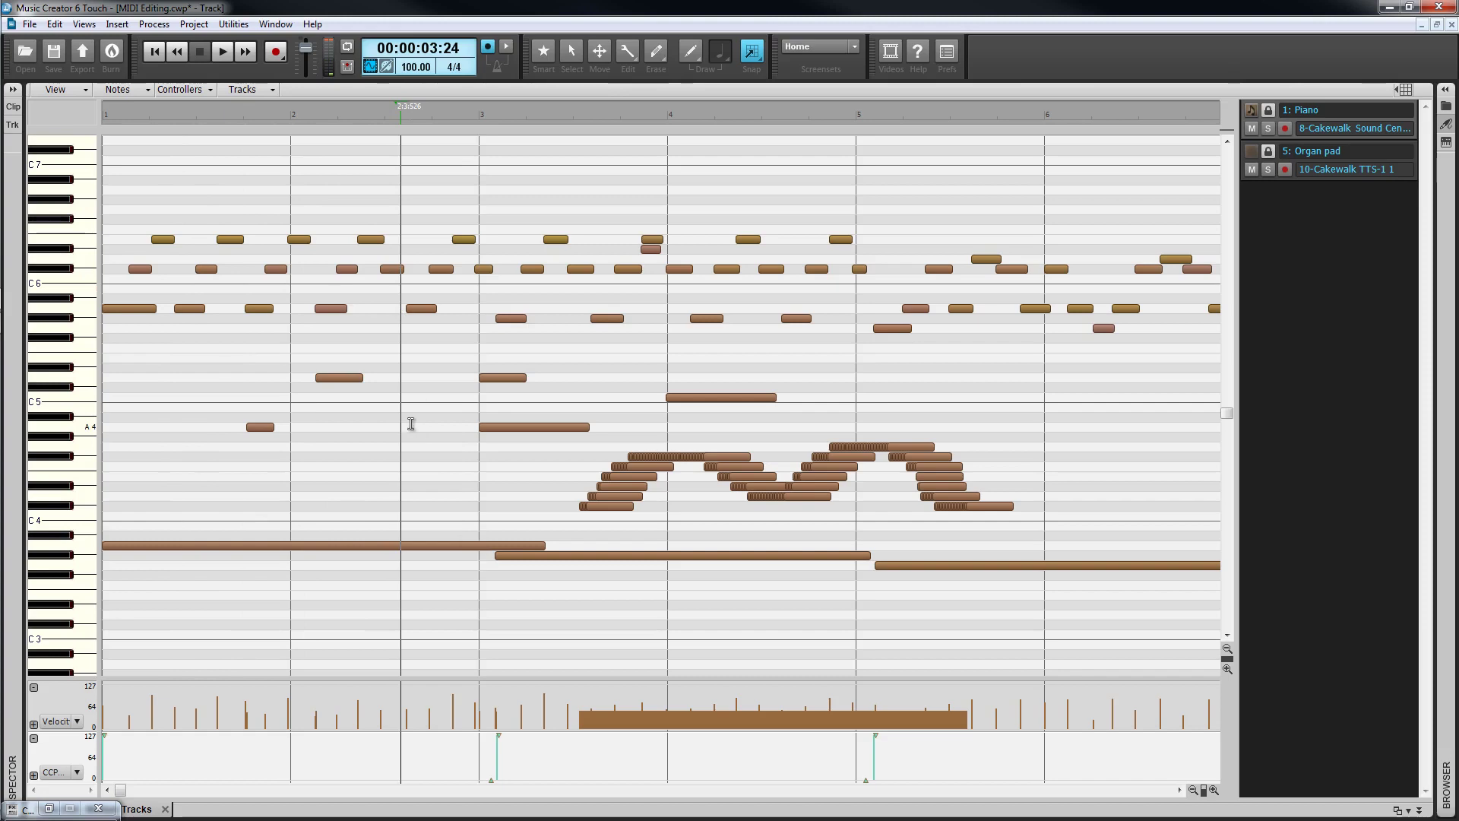
key(F5)
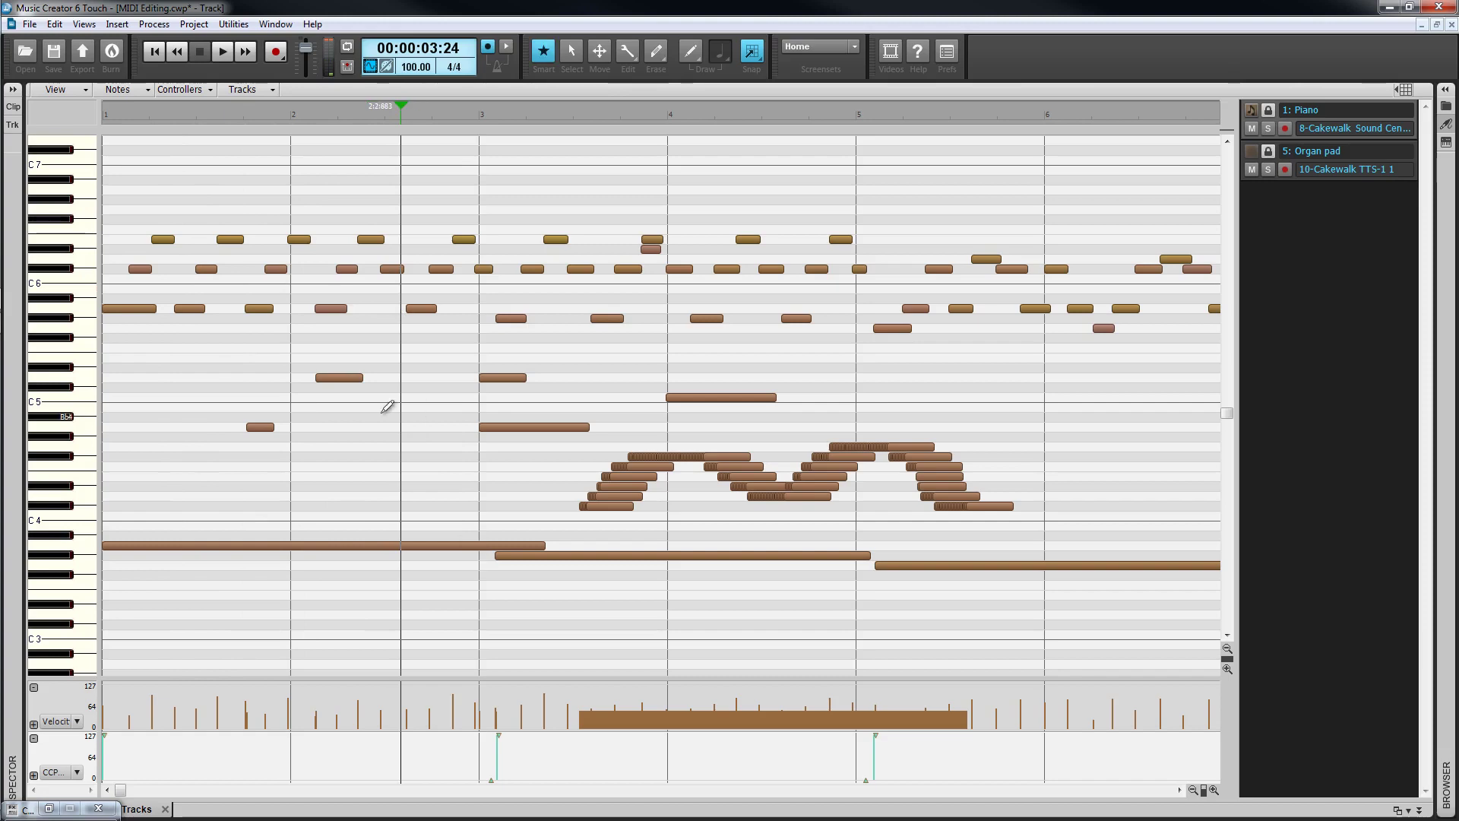
drag(211, 350, 1051, 522)
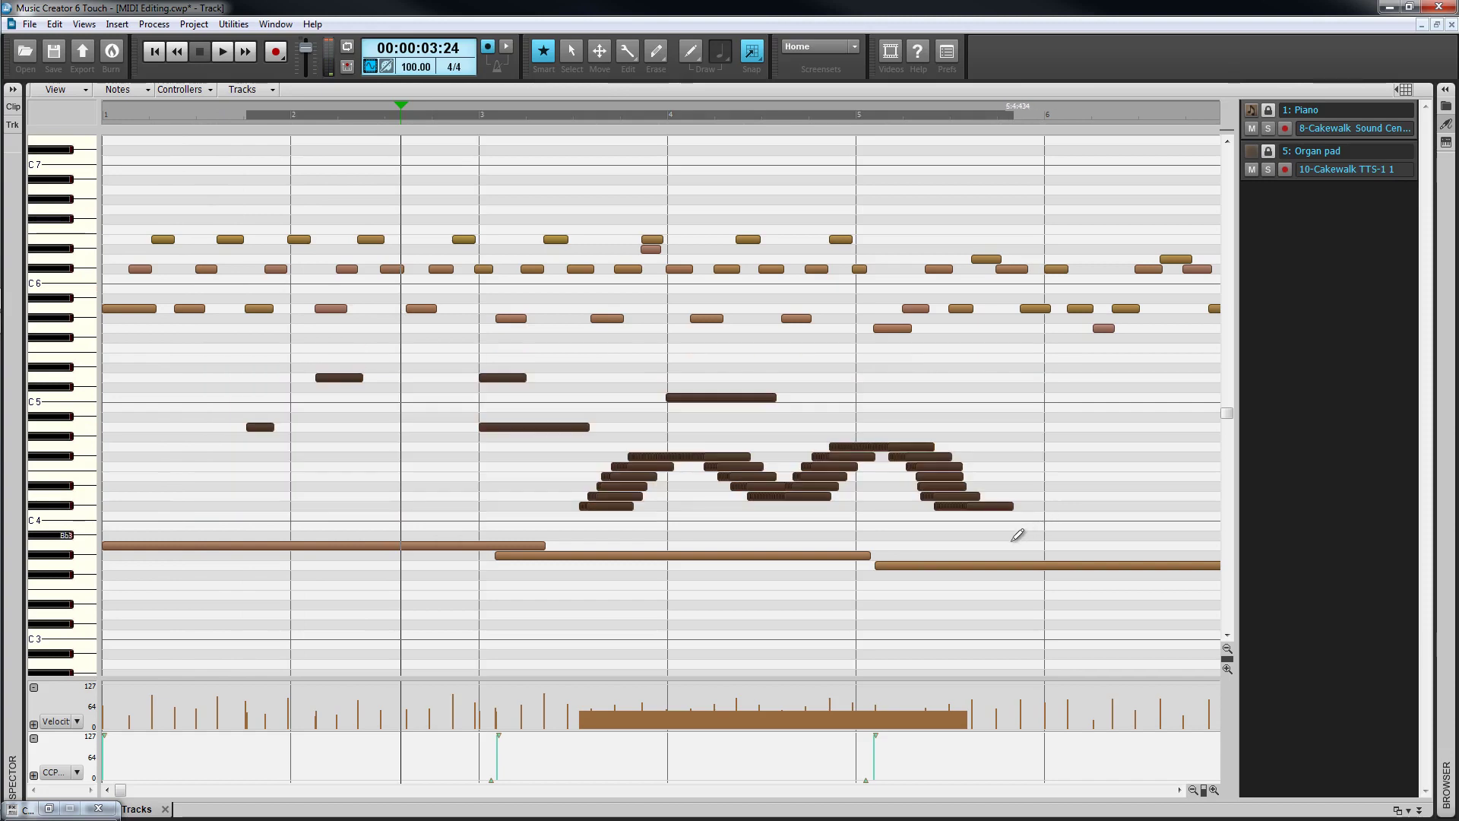
Delete the selected middle-range notes, then select all remaining notes with Ctrl+A.
key(Delete)
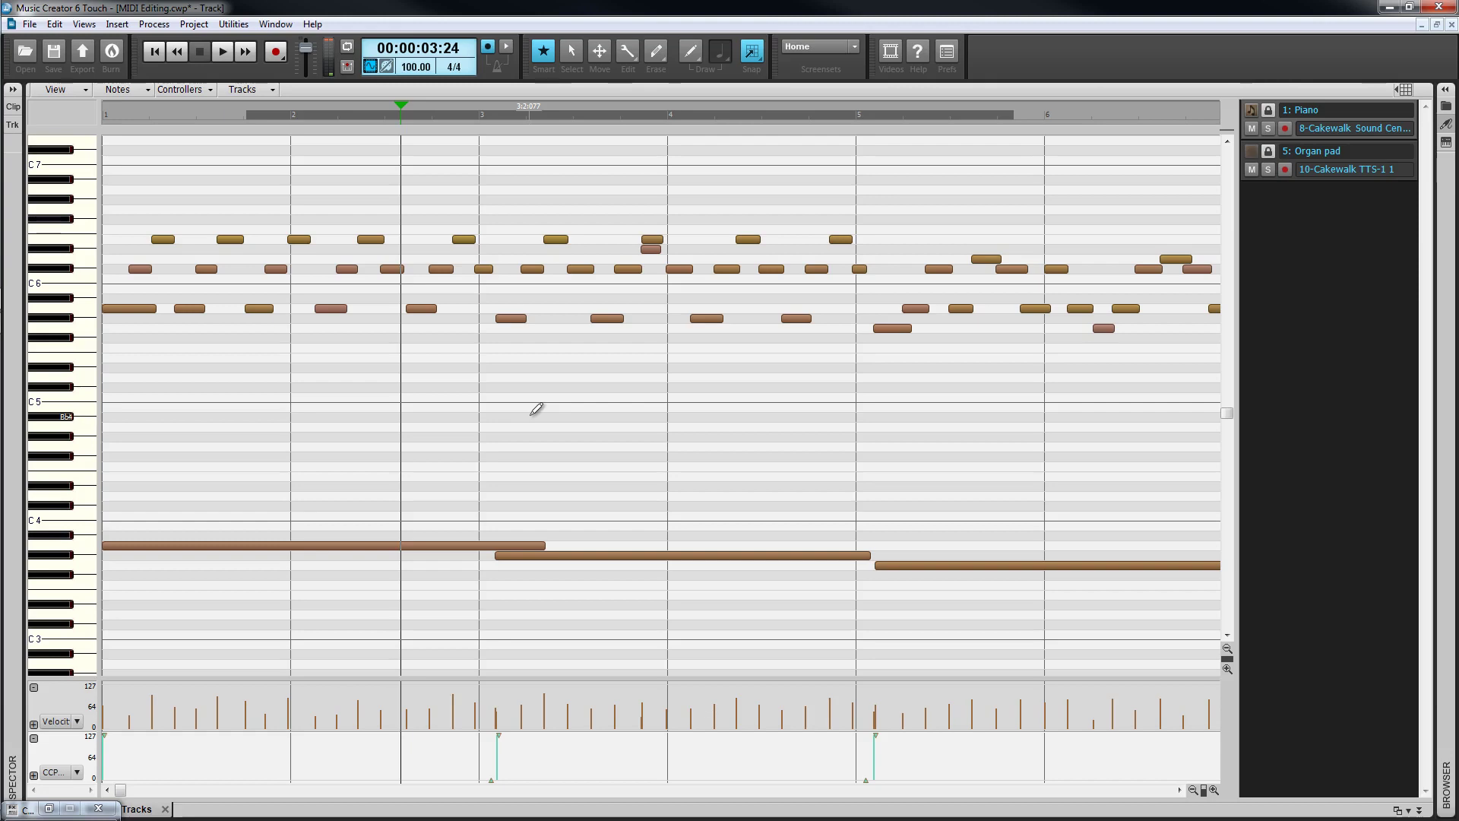
key(ctrl+a)
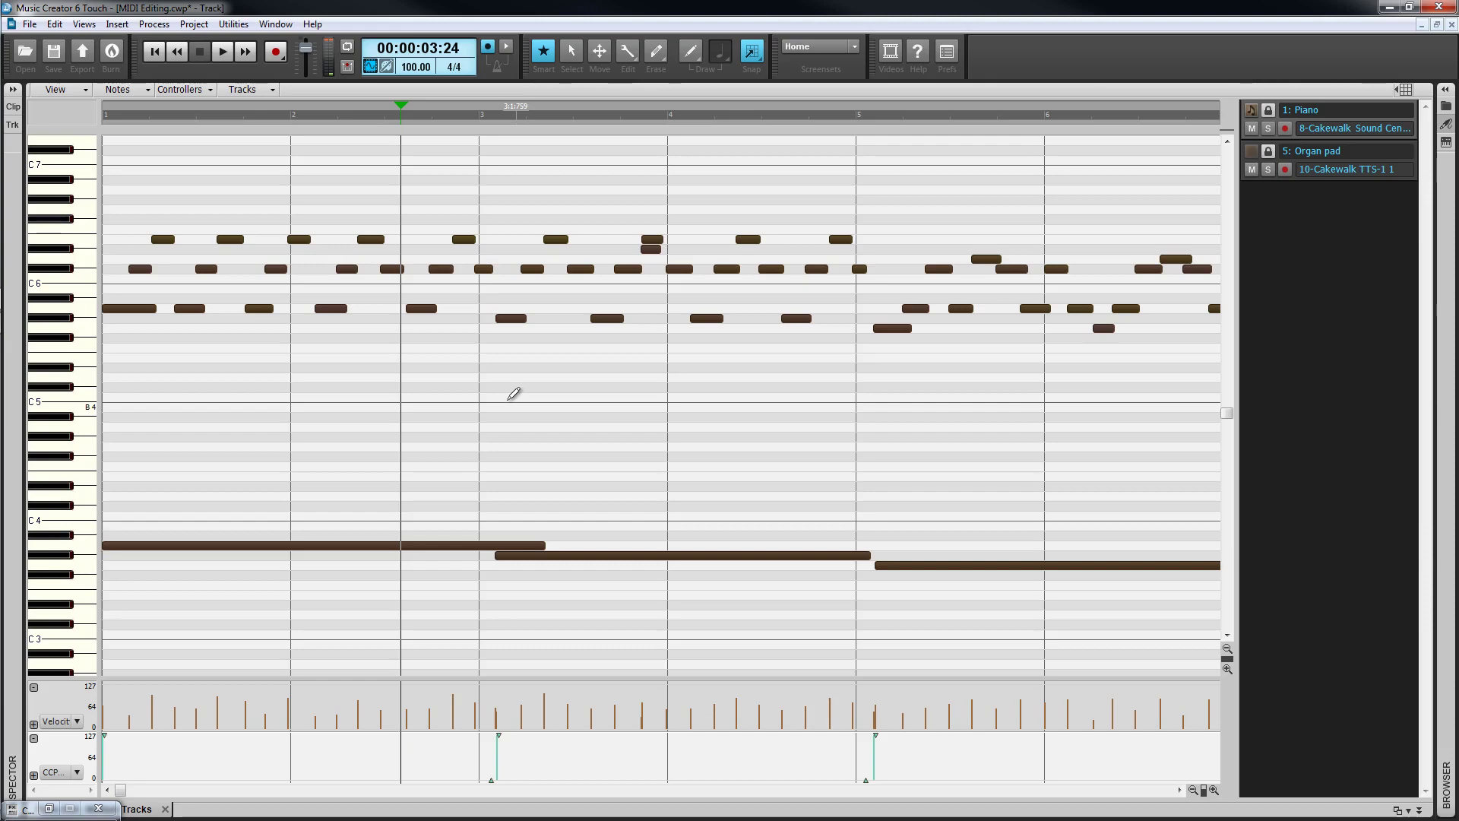
In Process > Quantize, keep 1/16 resolution with durations and audio clip start times left unchecked.
click(155, 27)
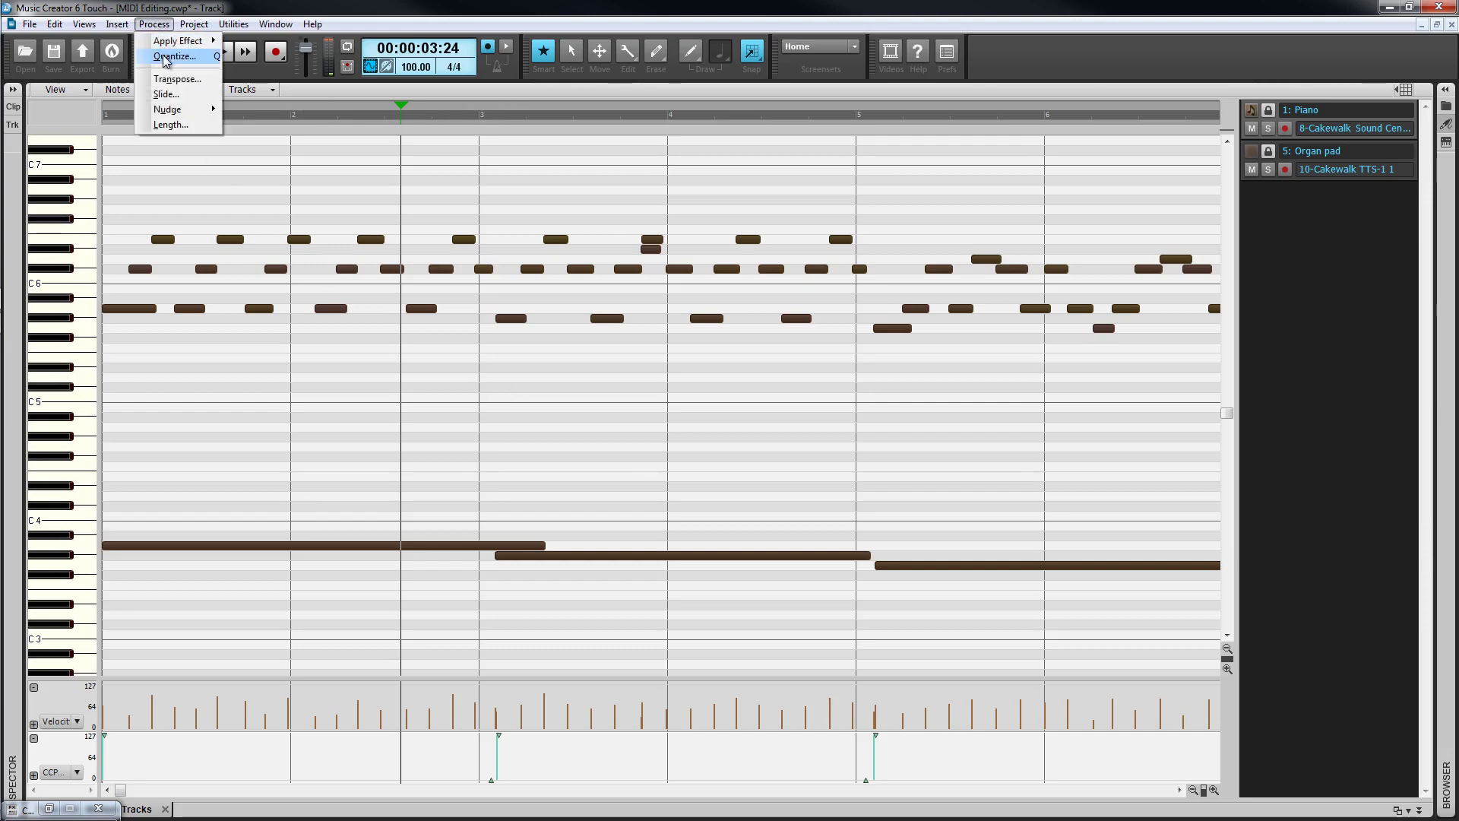
click(165, 58)
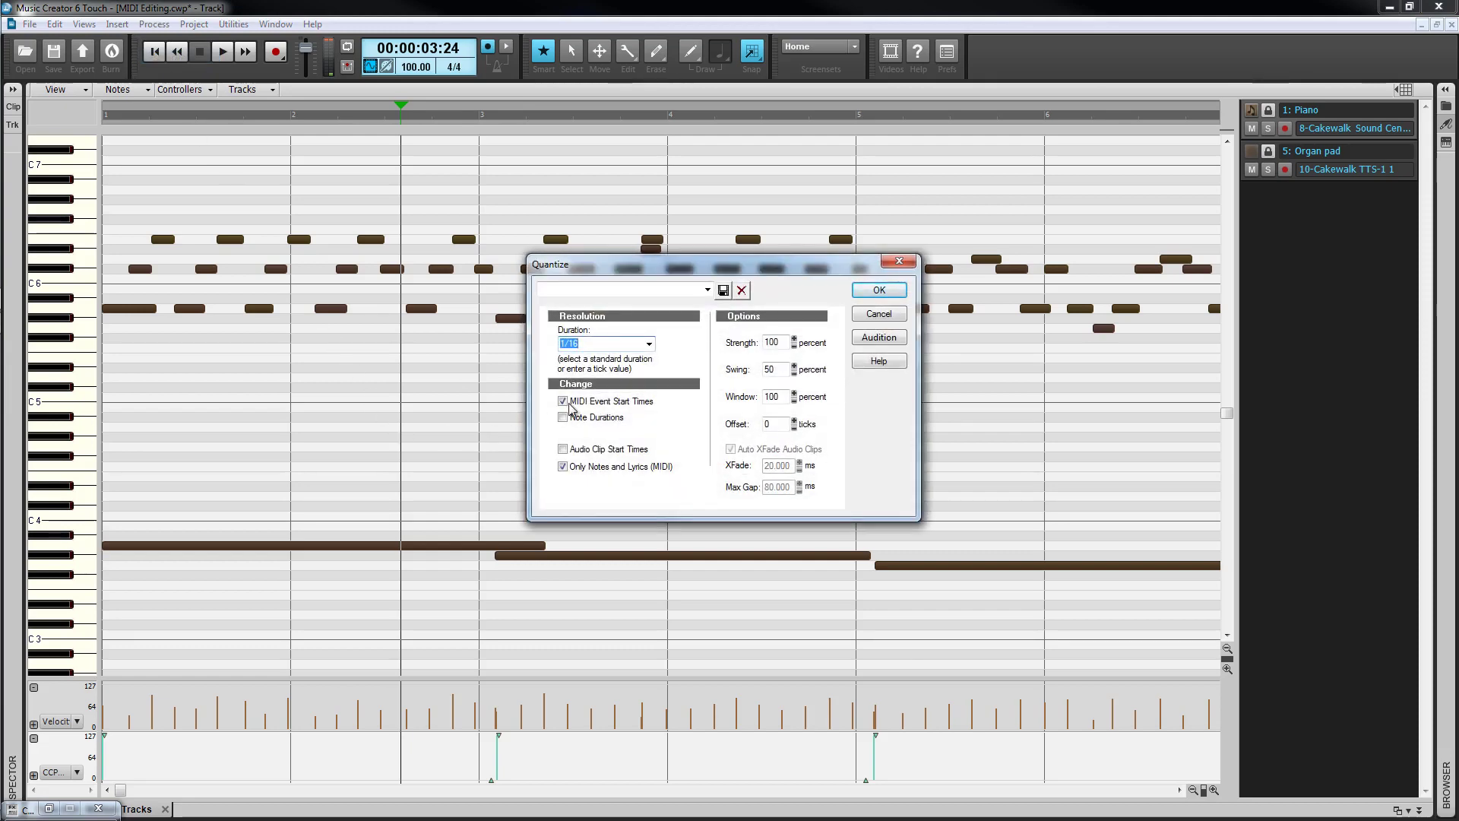
click(649, 343)
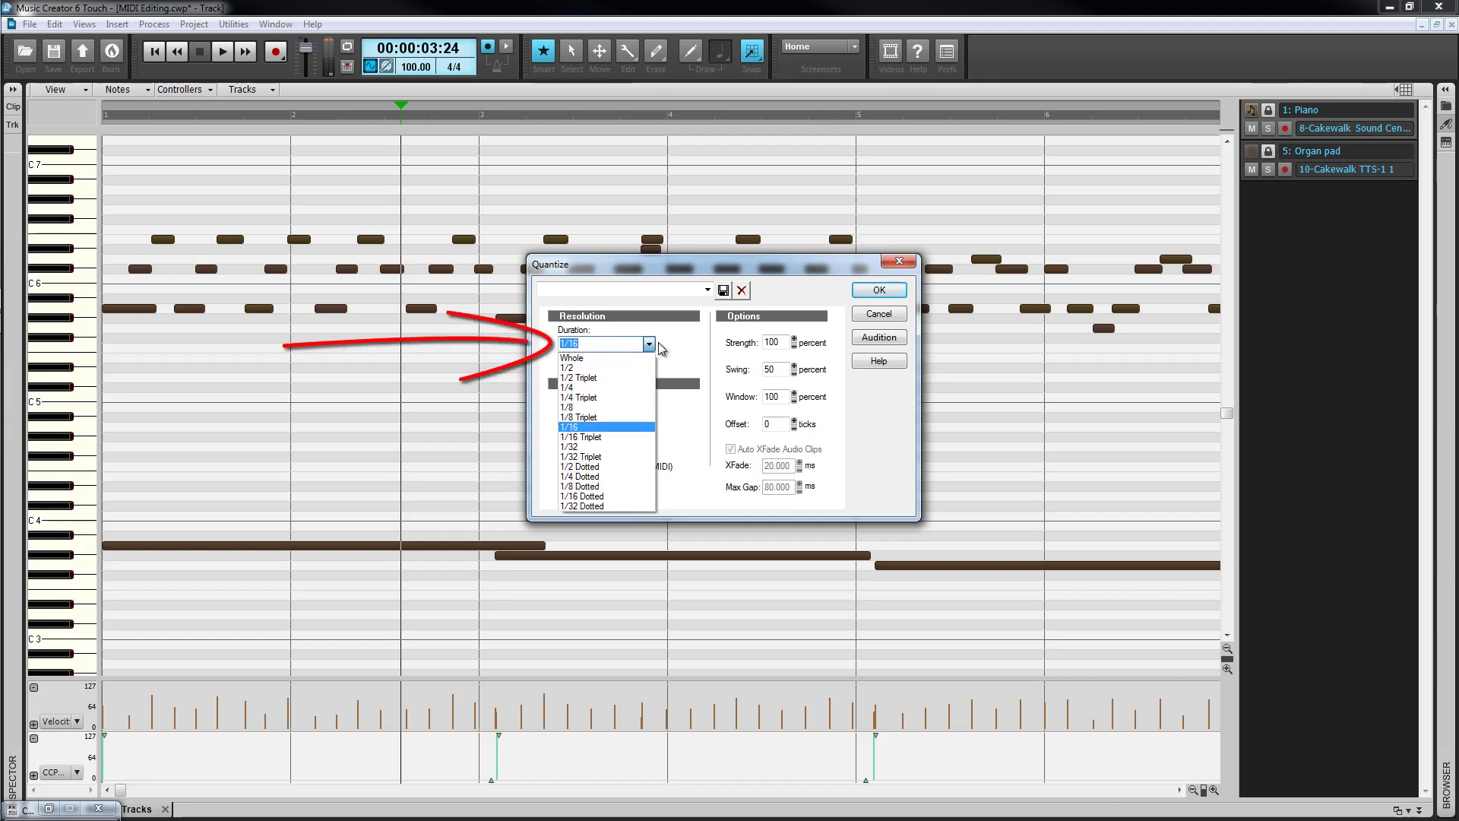
click(678, 346)
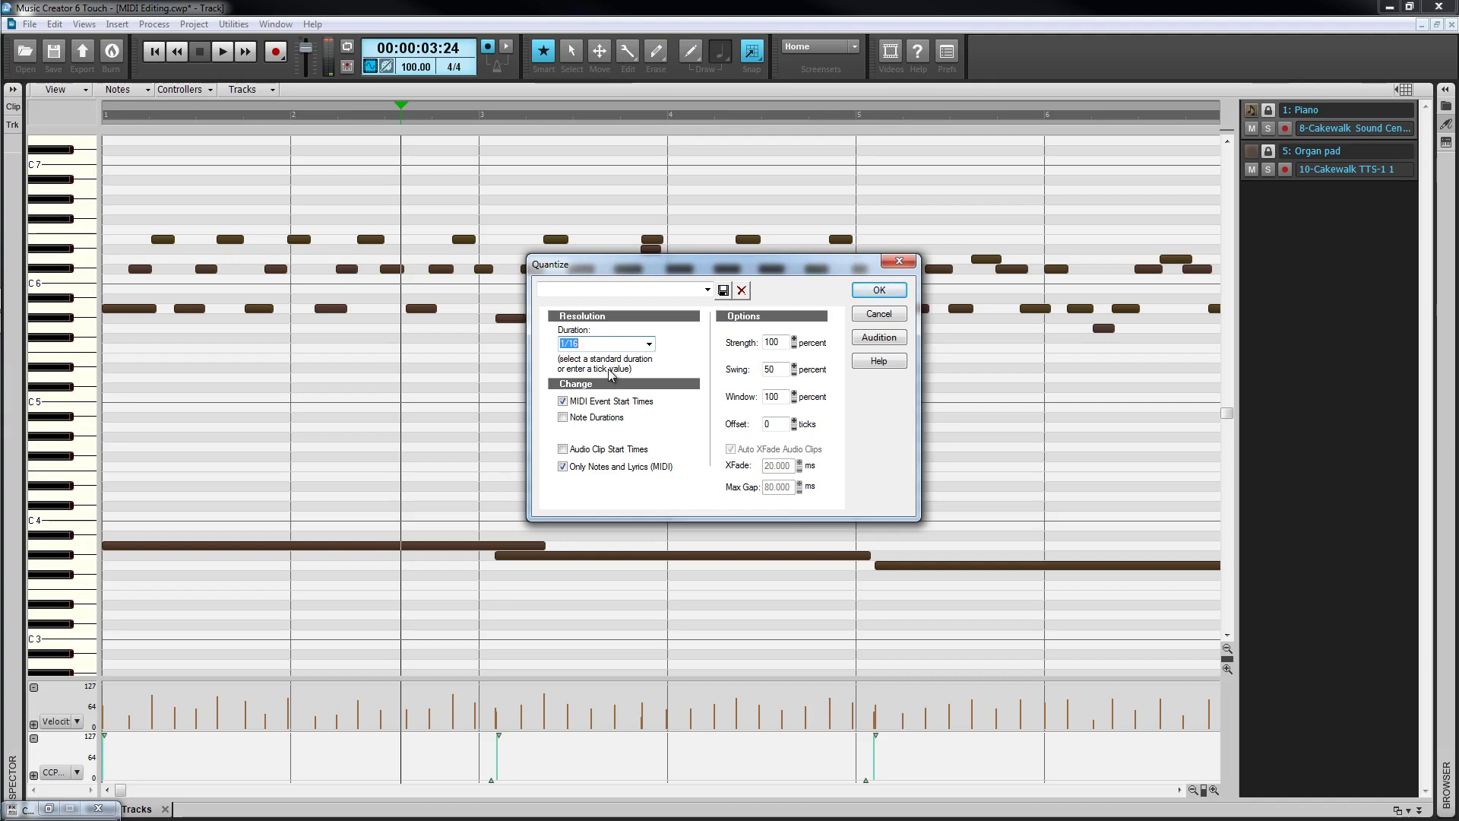
click(564, 417)
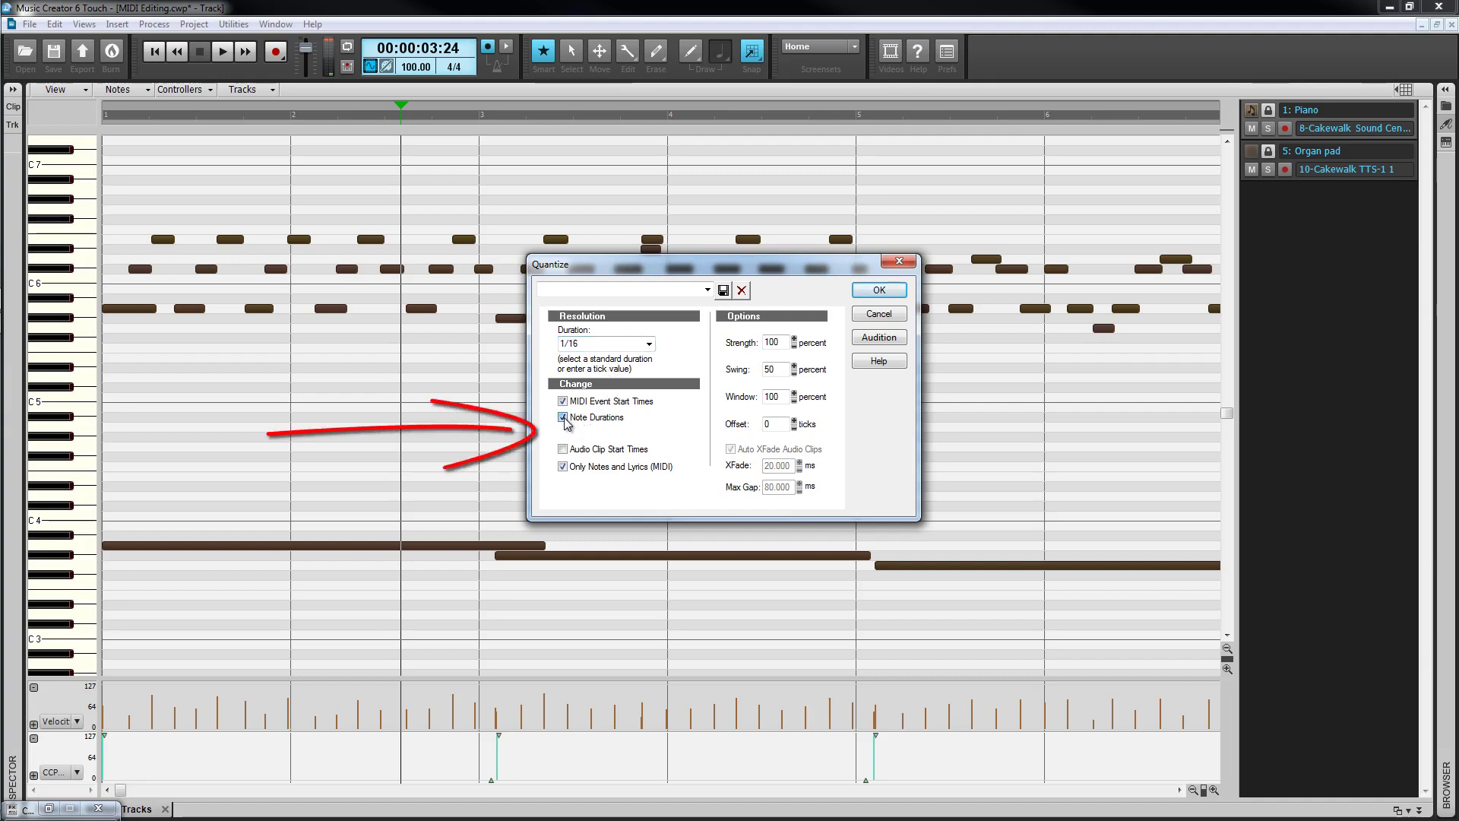
click(563, 418)
click(563, 450)
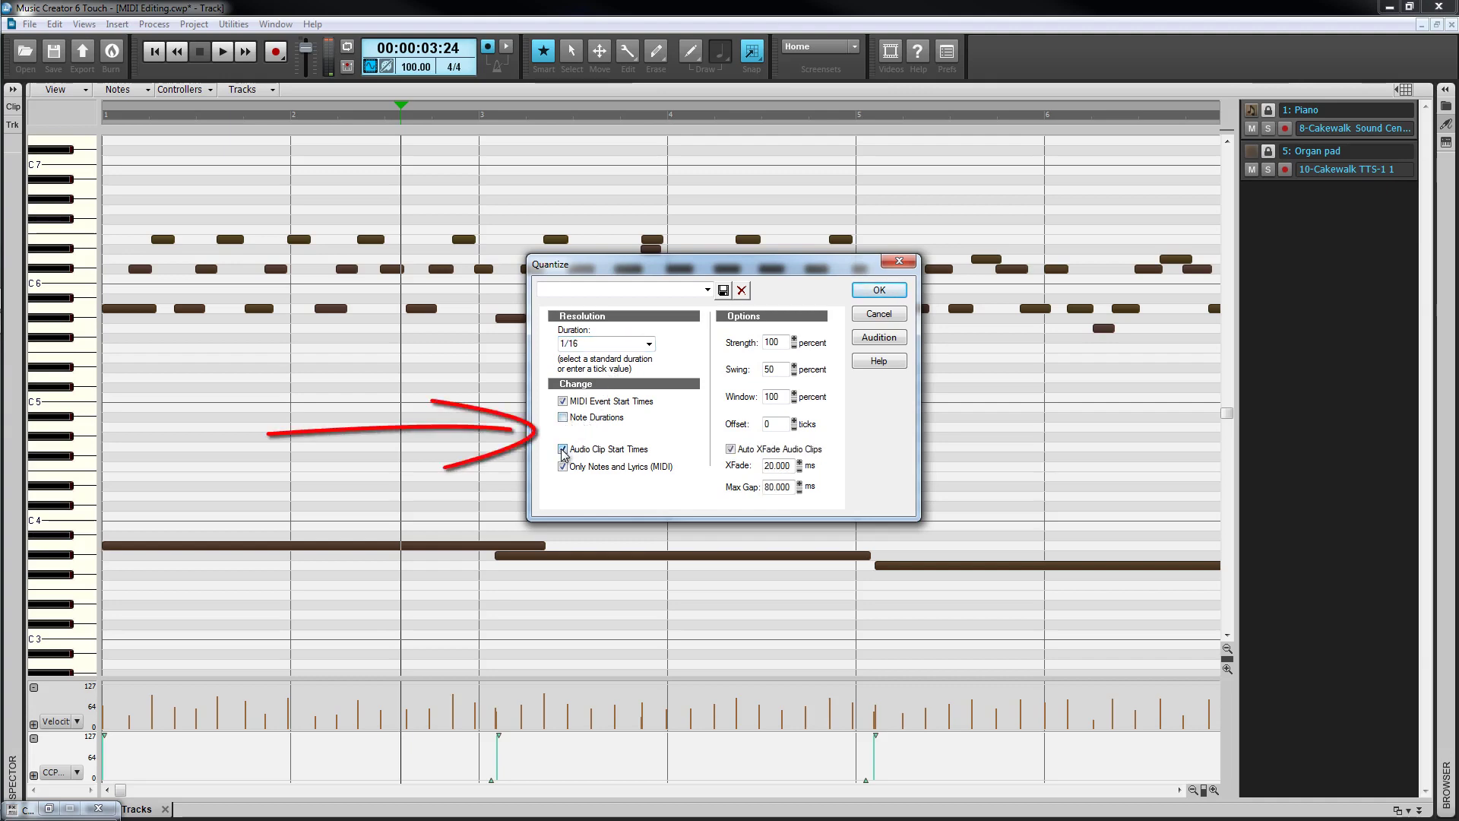
click(563, 449)
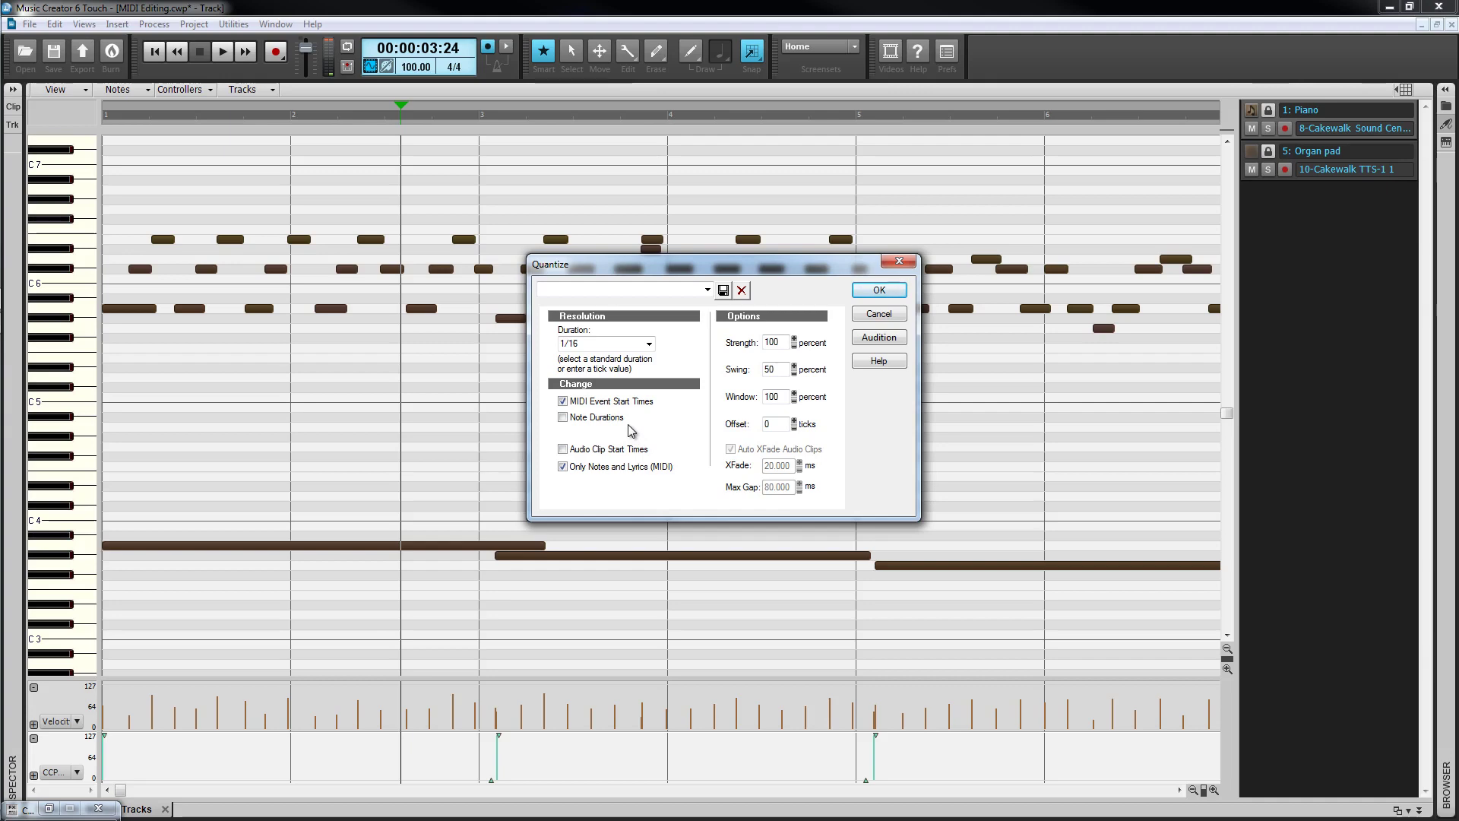
key(alt)
Set the quantize Strength to 75 percent and the Swing to 50 percent.
double_click(773, 342)
text(75)
double_click(768, 367)
click(787, 366)
click(794, 366)
click(794, 372)
click(794, 373)
click(794, 373)
click(794, 373)
text(50)
Keep a 50 percent window with zero tick offset, audition the result, and apply the quantize.
key(Tab)
text(5)
click(793, 420)
click(794, 426)
click(878, 338)
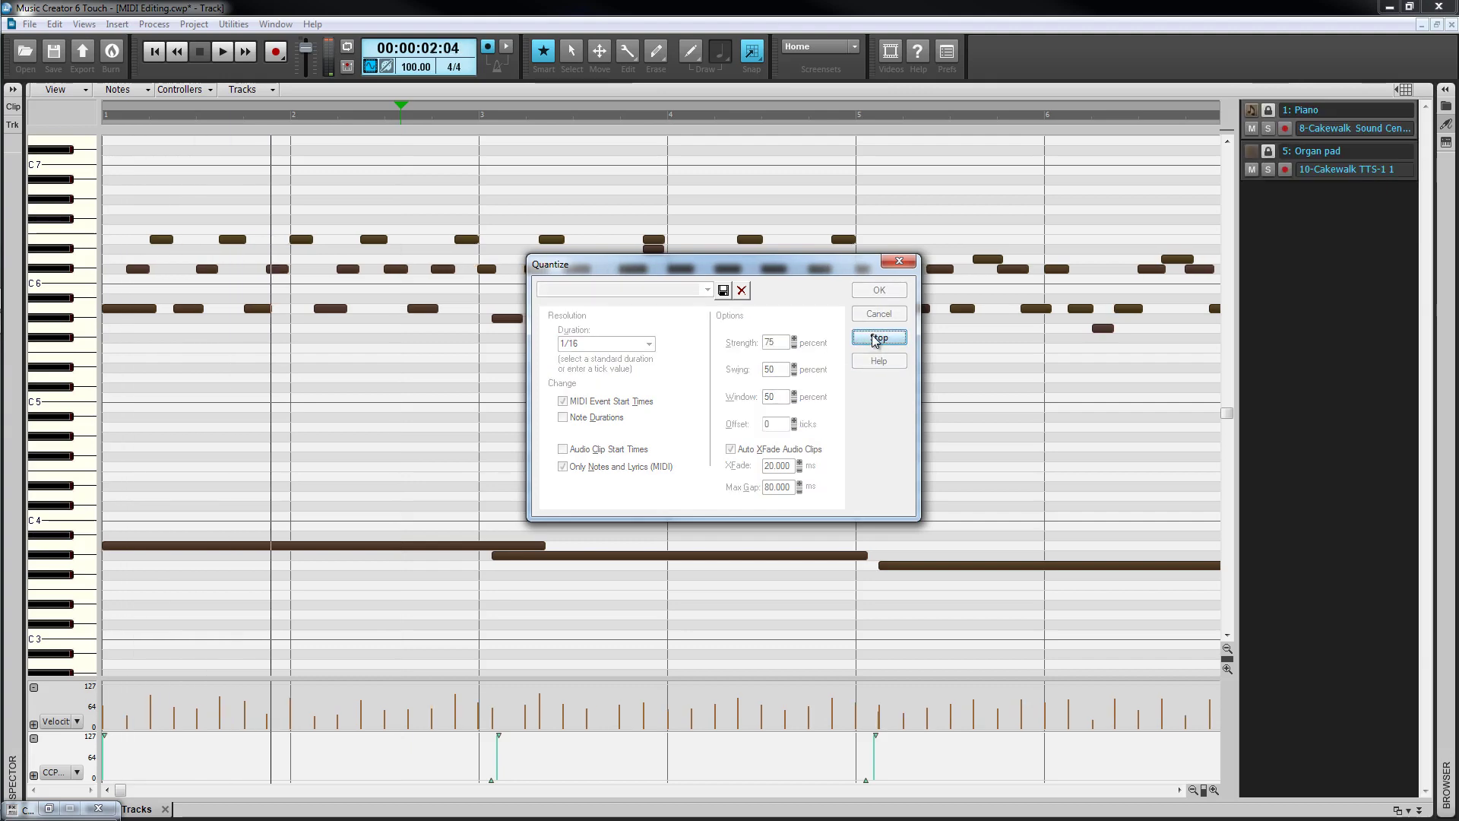
click(878, 338)
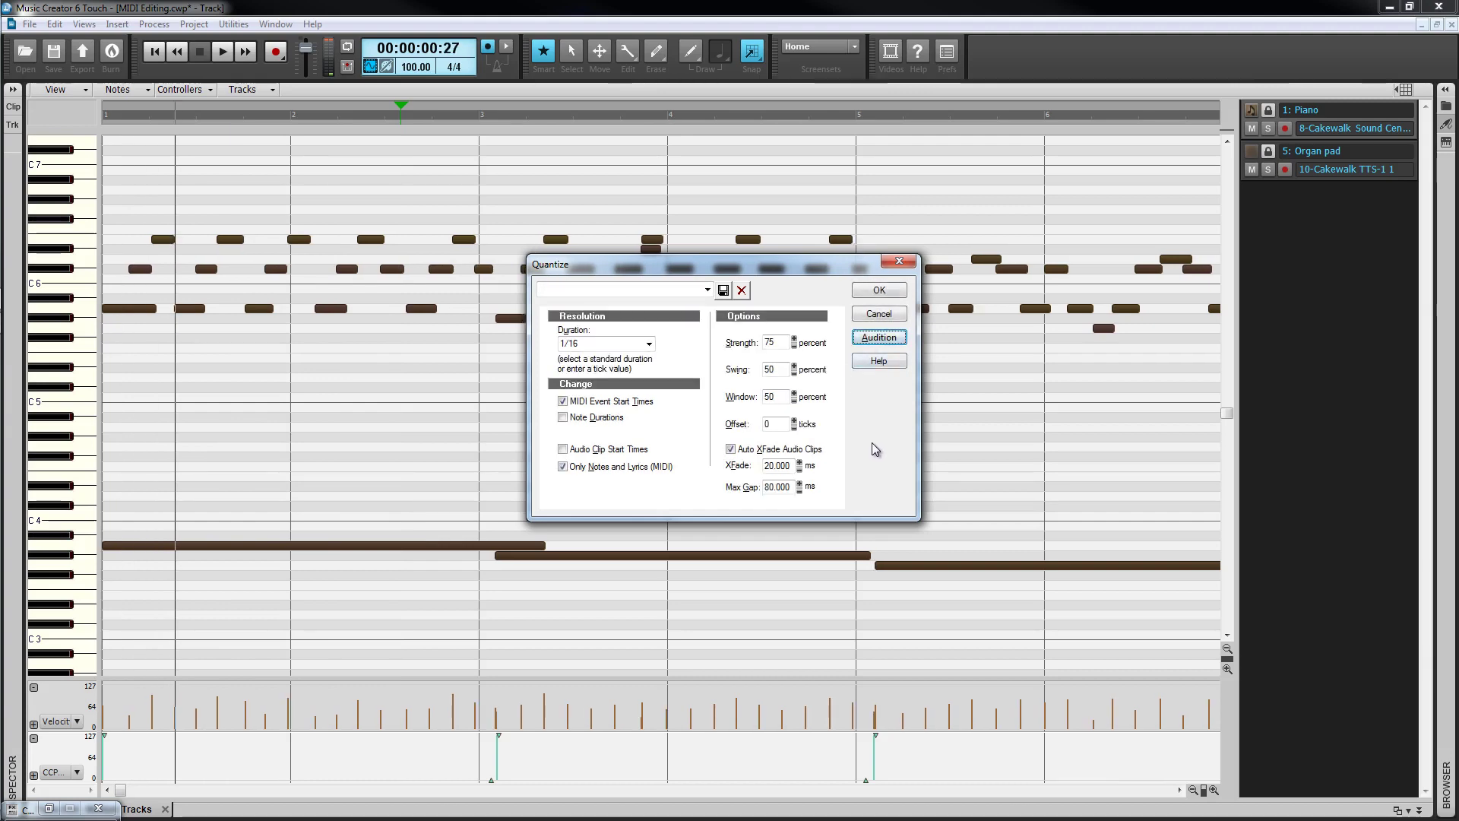
click(880, 290)
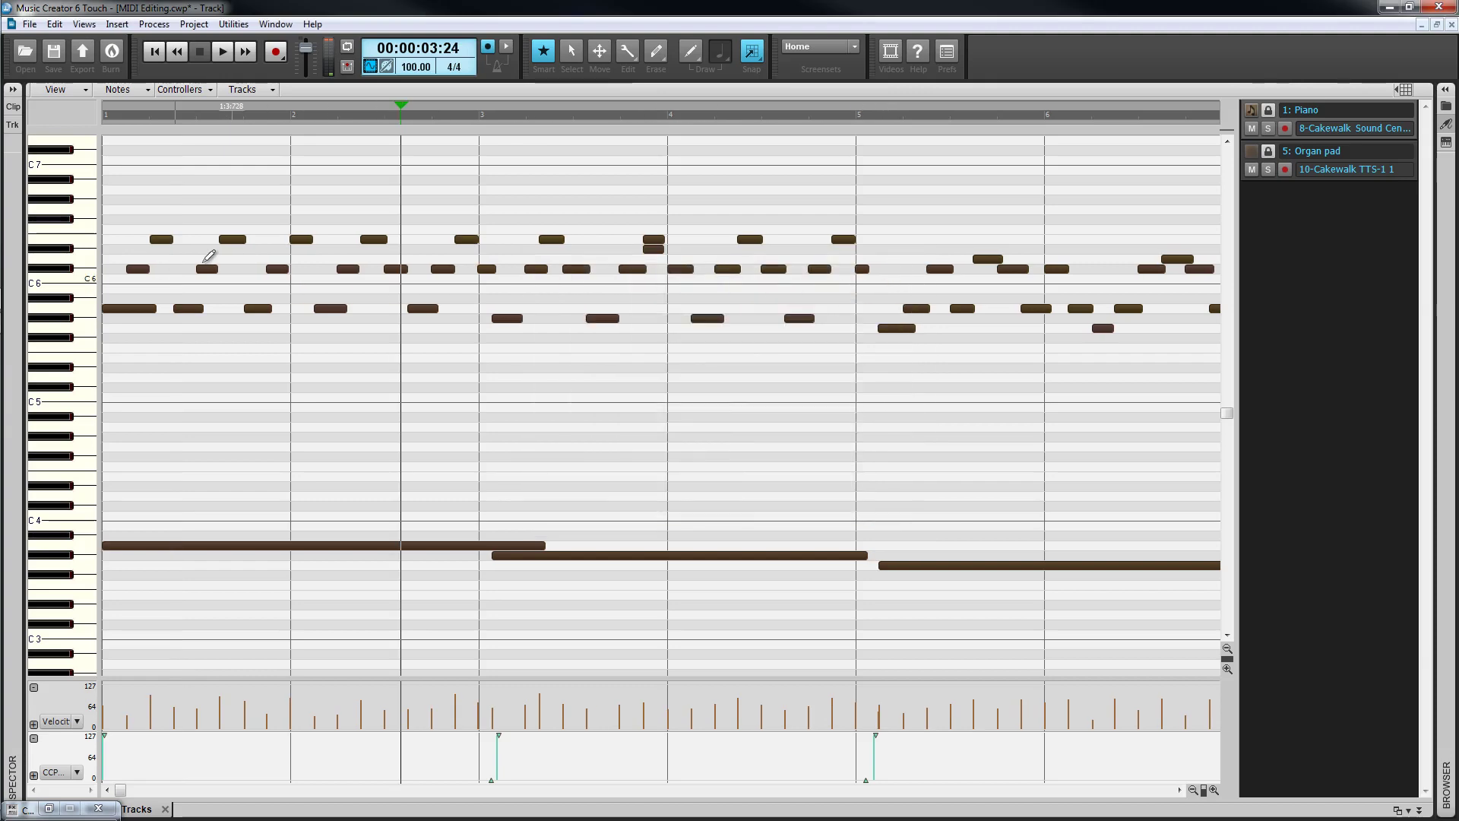
Undo the previous quantize and switch the edit mode to note timing adjustment.
click(55, 24)
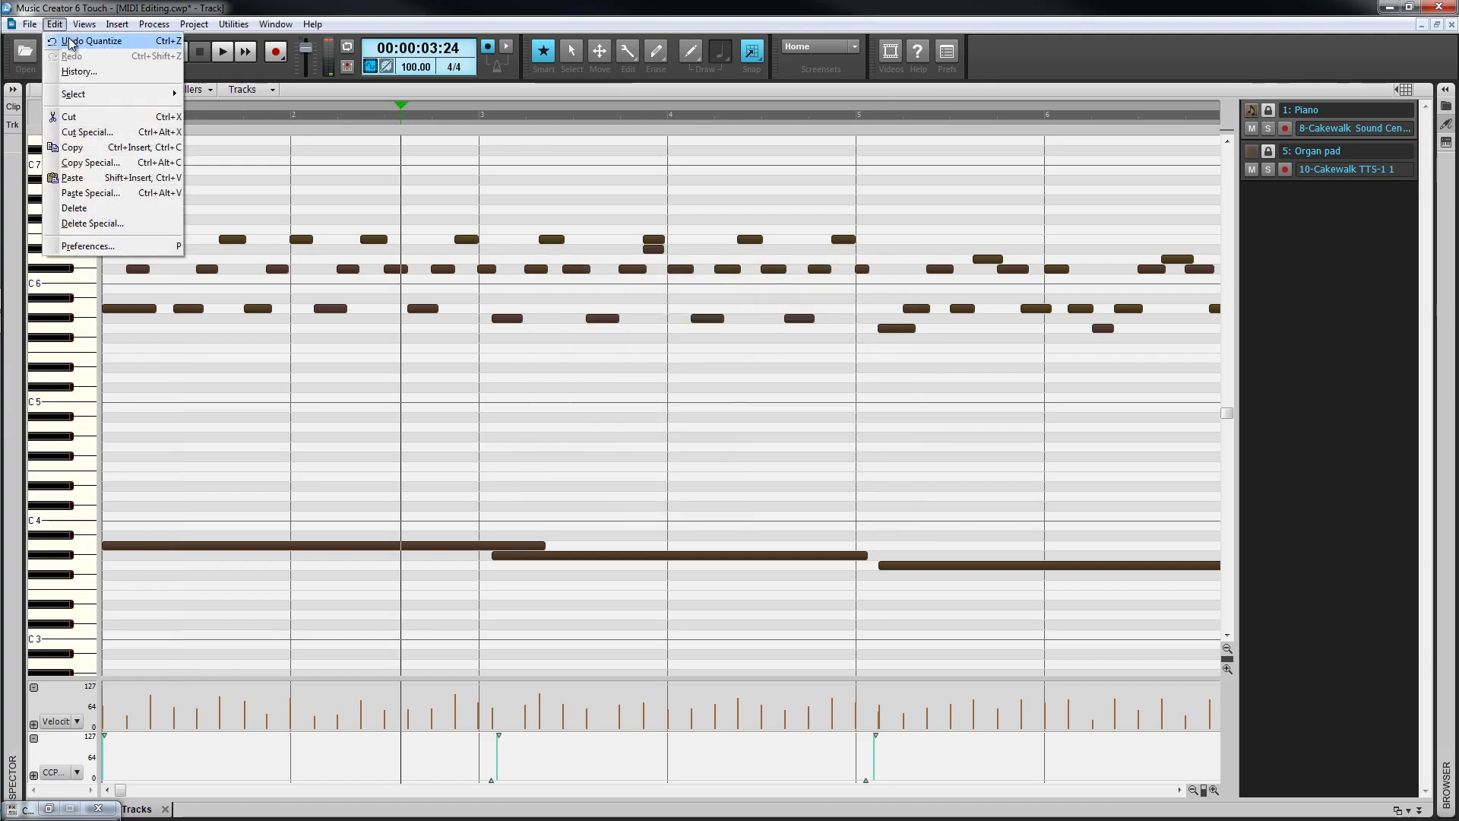
click(68, 38)
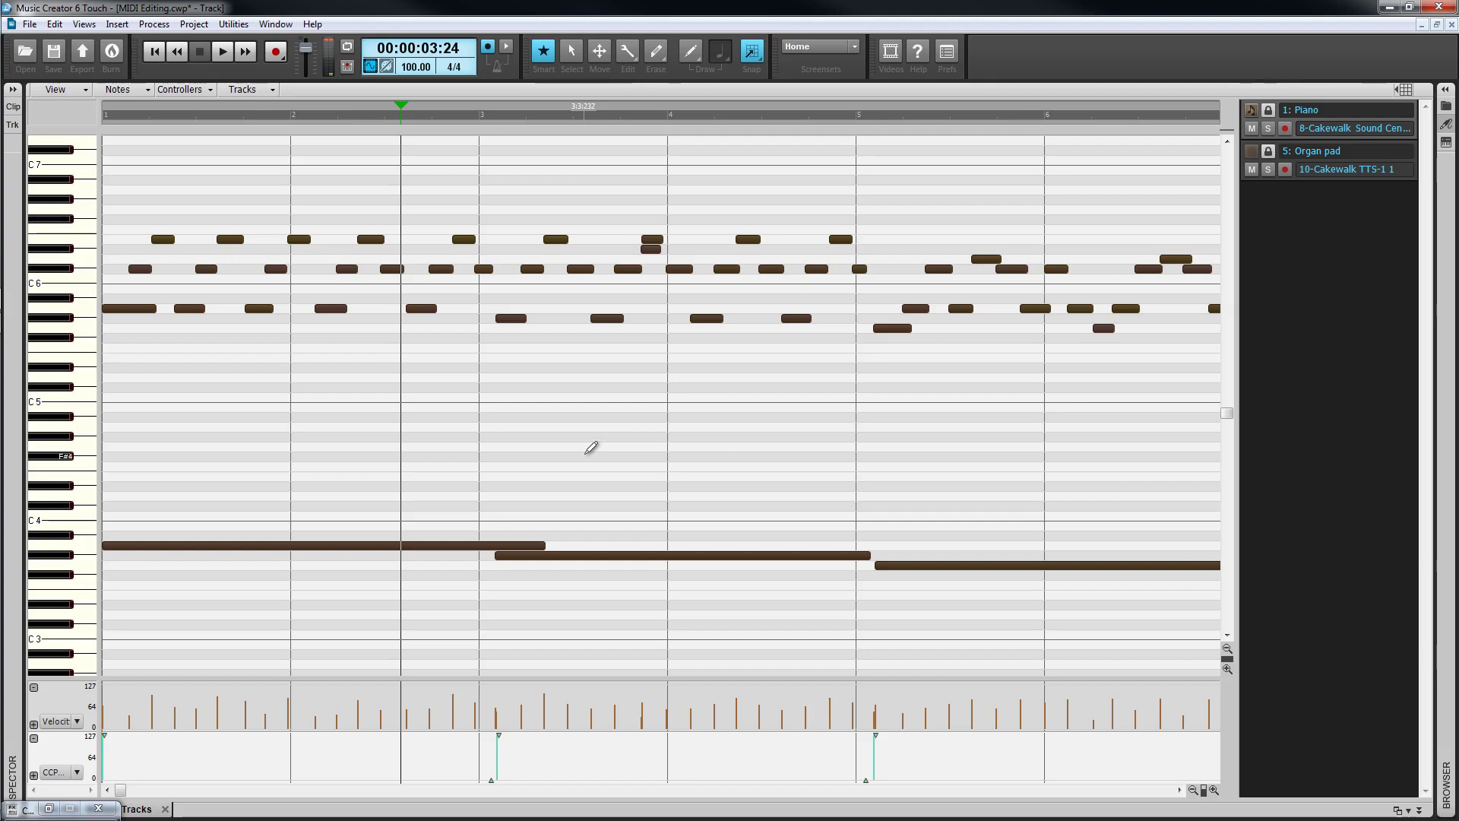
click(628, 53)
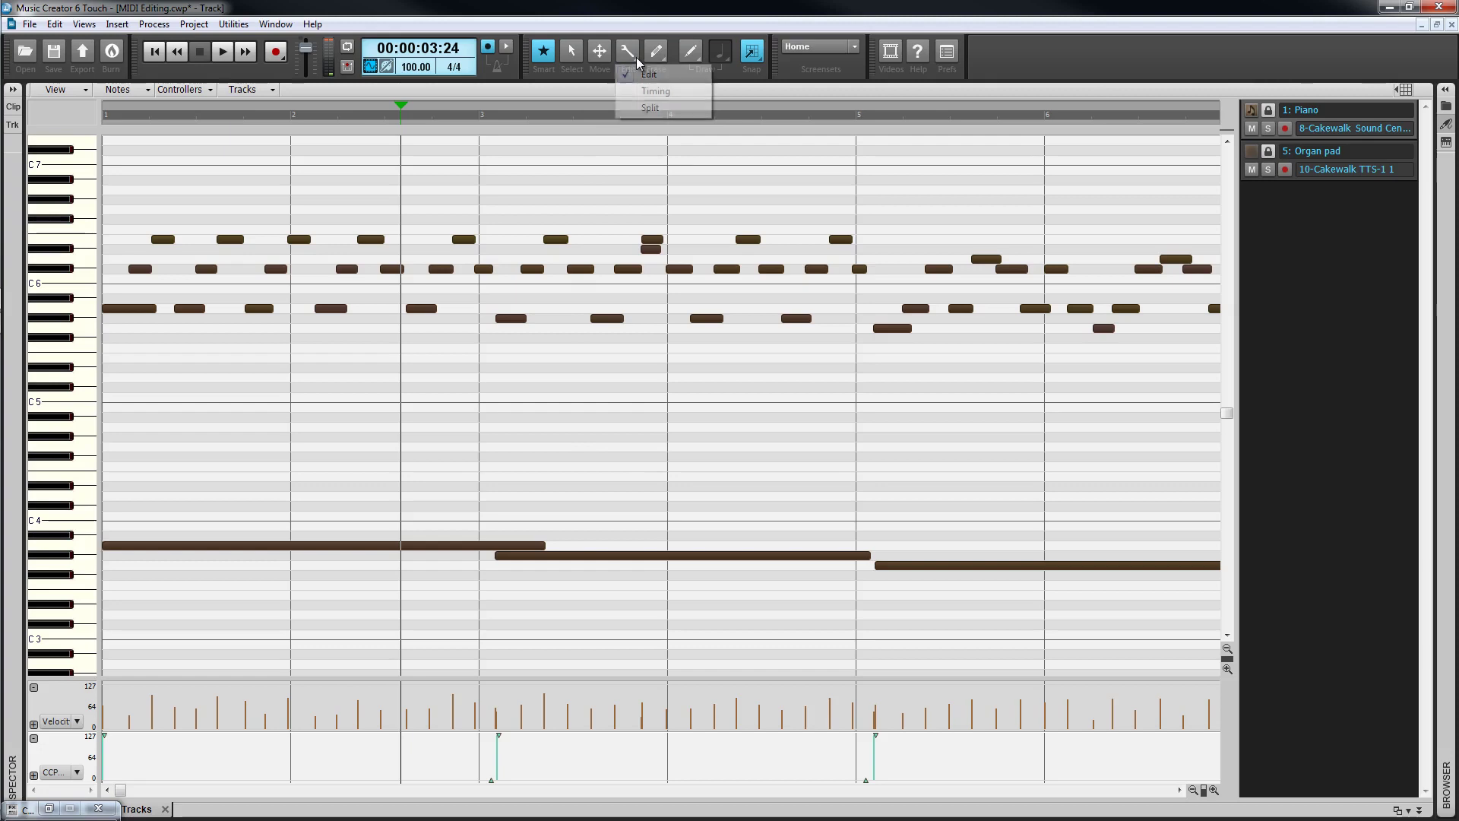
click(649, 92)
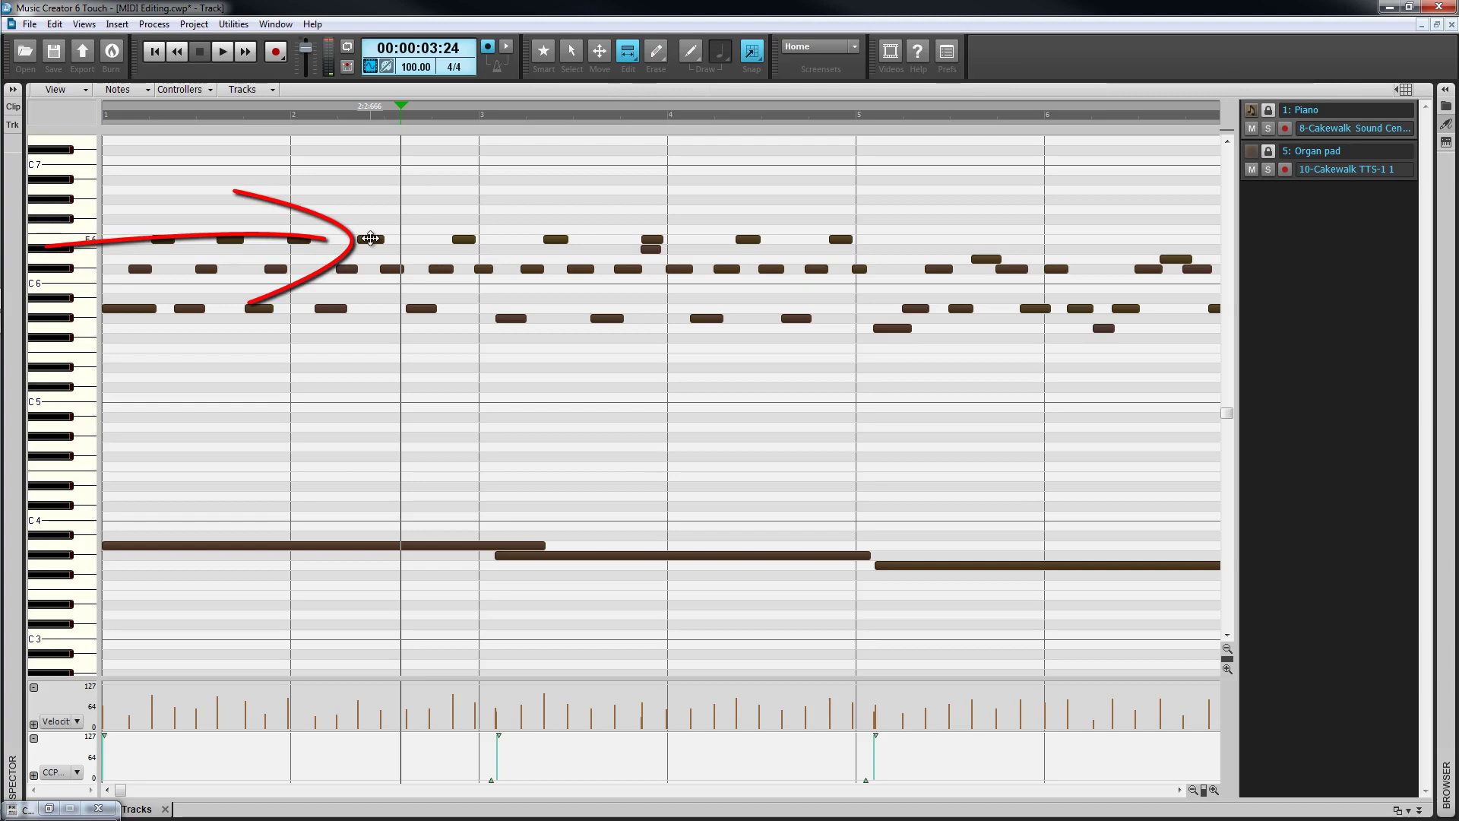
Select all Piano notes and drag one to quantize them toward the grid.
key(ctrl+a)
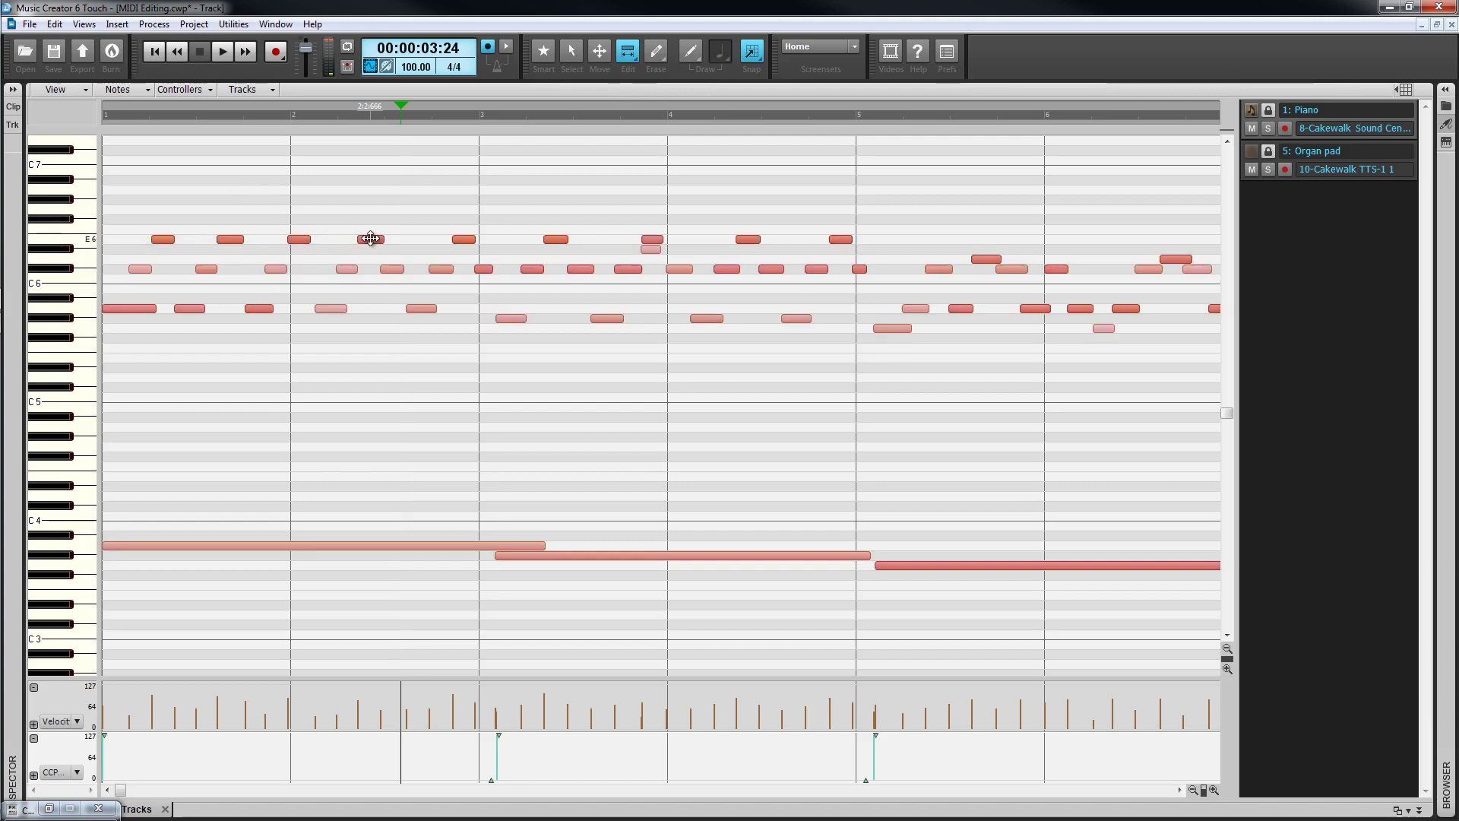
mouse_move(370, 239)
mouse_down()
mouse_move(368, 150)
mouse_move(375, 567)
mouse_move(363, 124)
mouse_move(365, 262)
mouse_up()
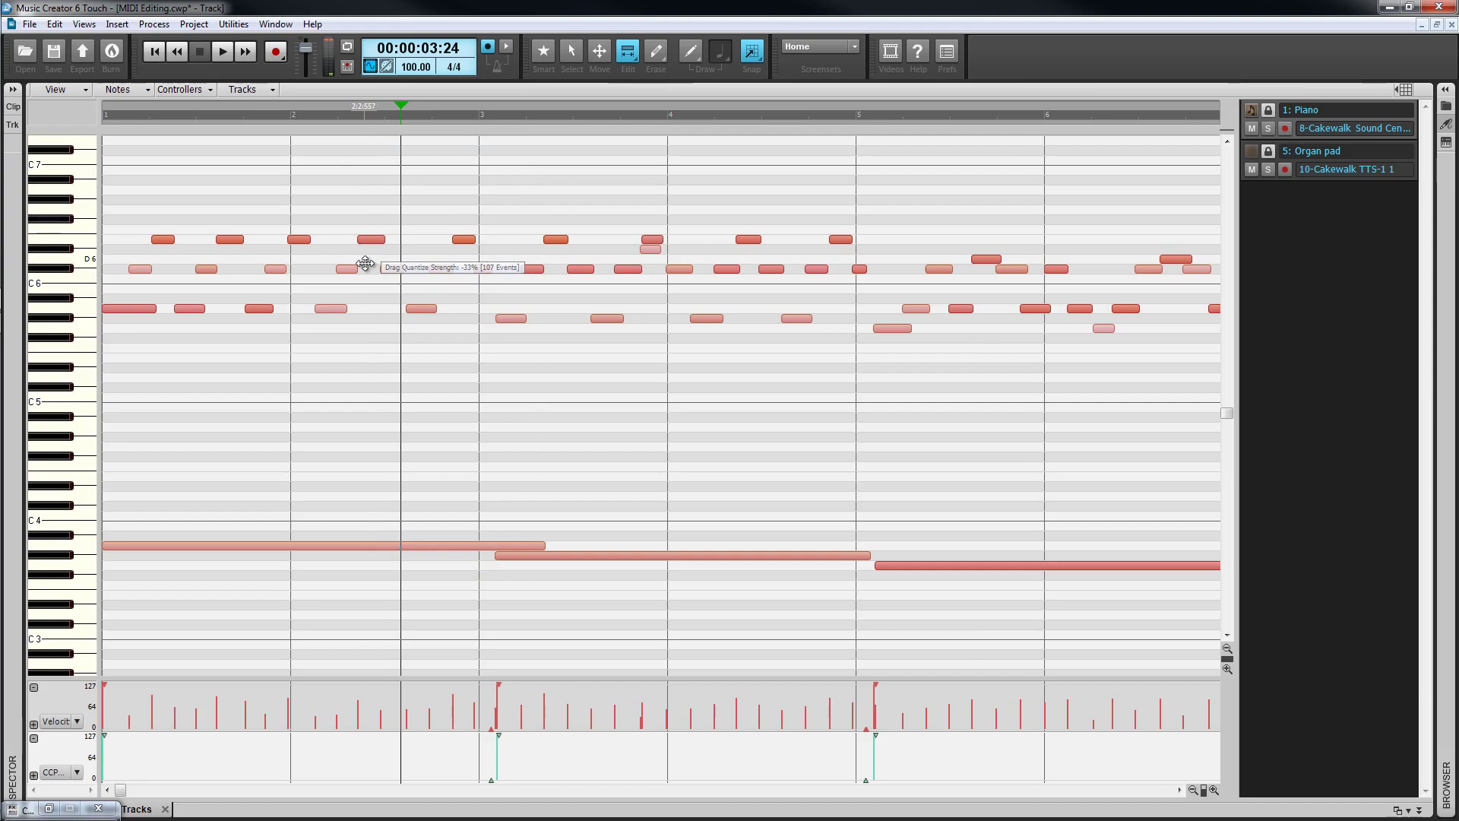
click(365, 263)
Open the Drums clip from the track overview and widen the drum list to show full names.
key(alt+1)
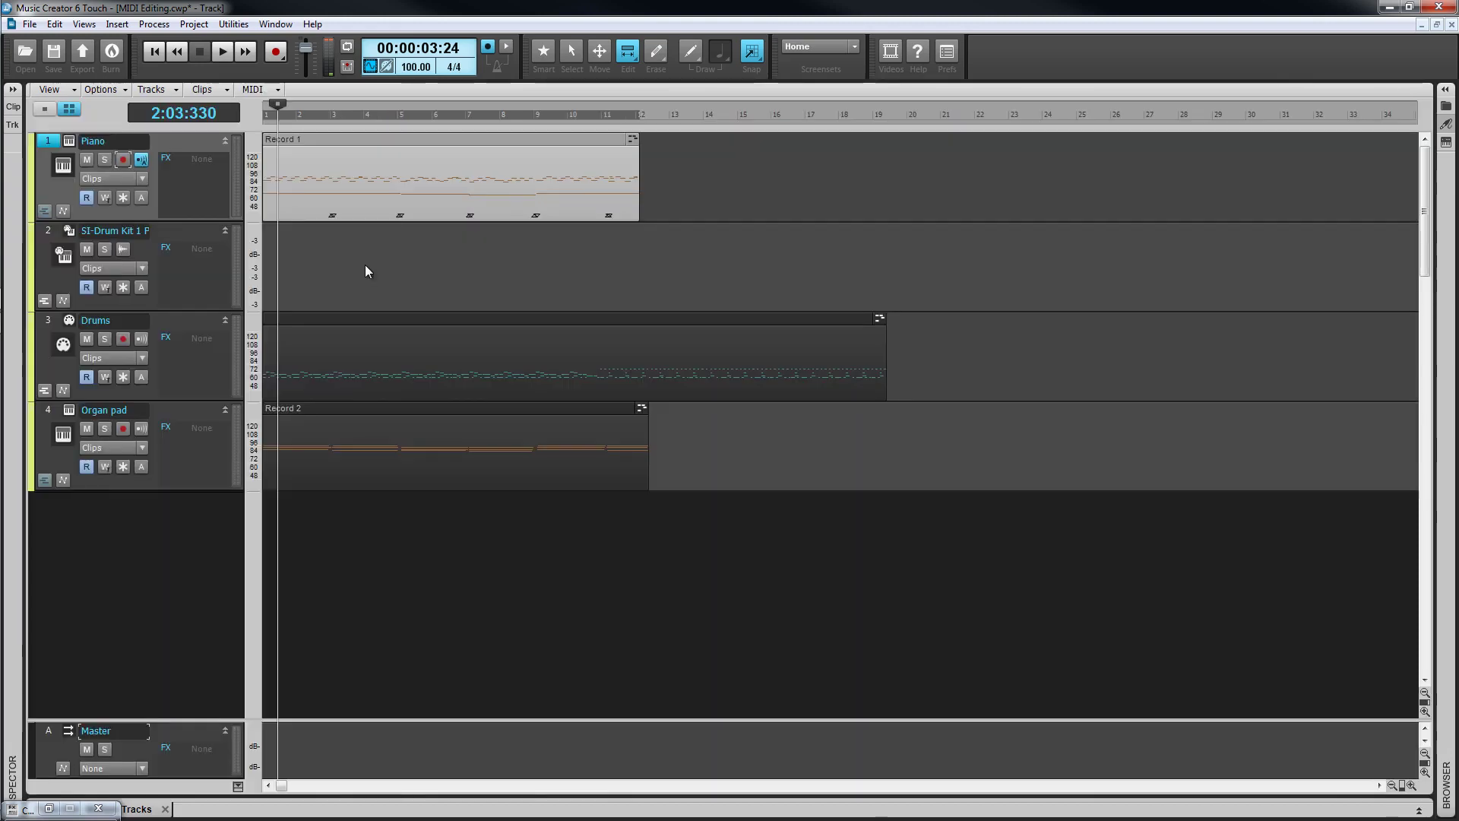
double_click(298, 357)
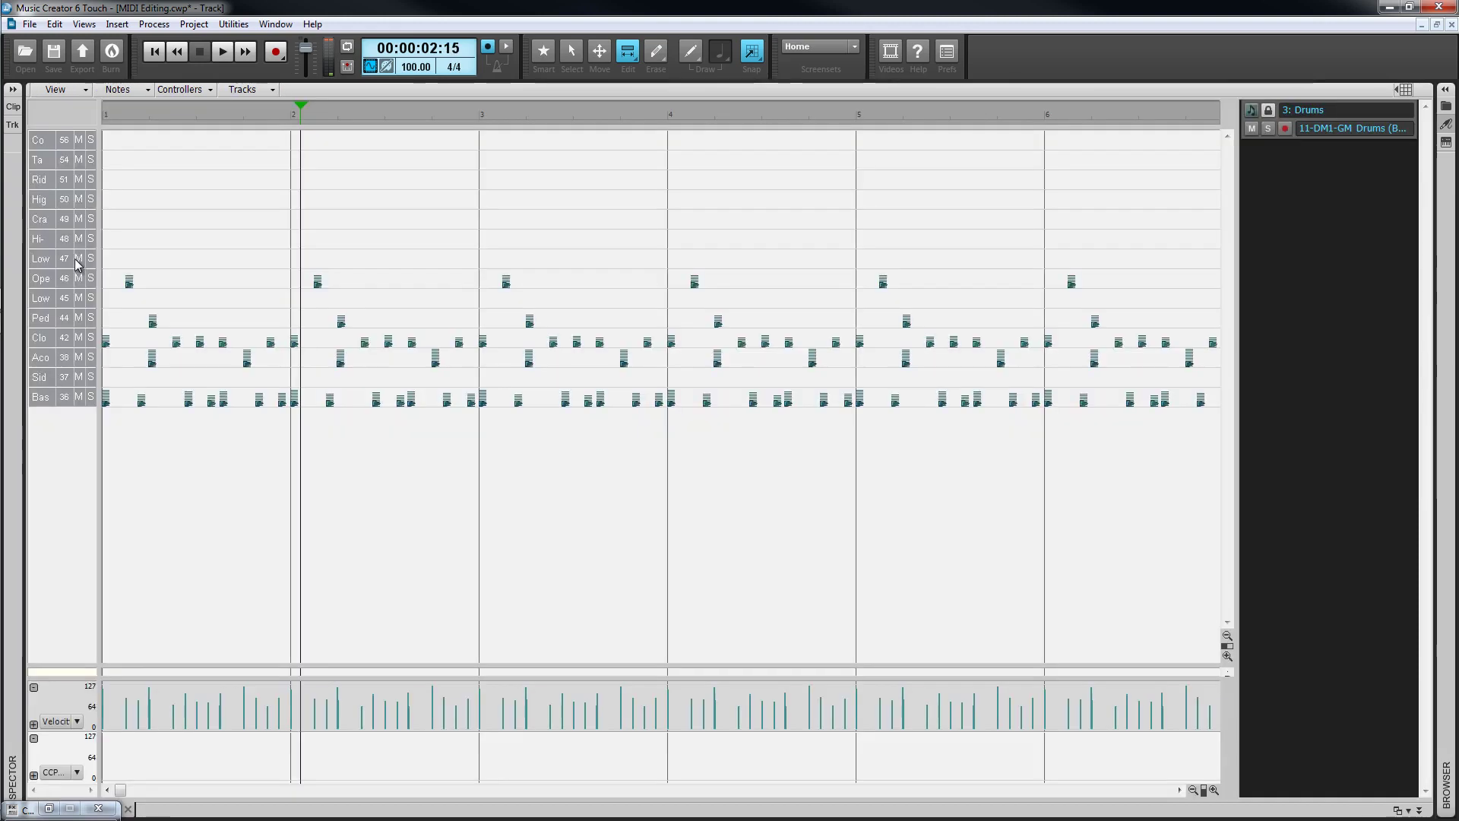
drag(98, 232, 219, 232)
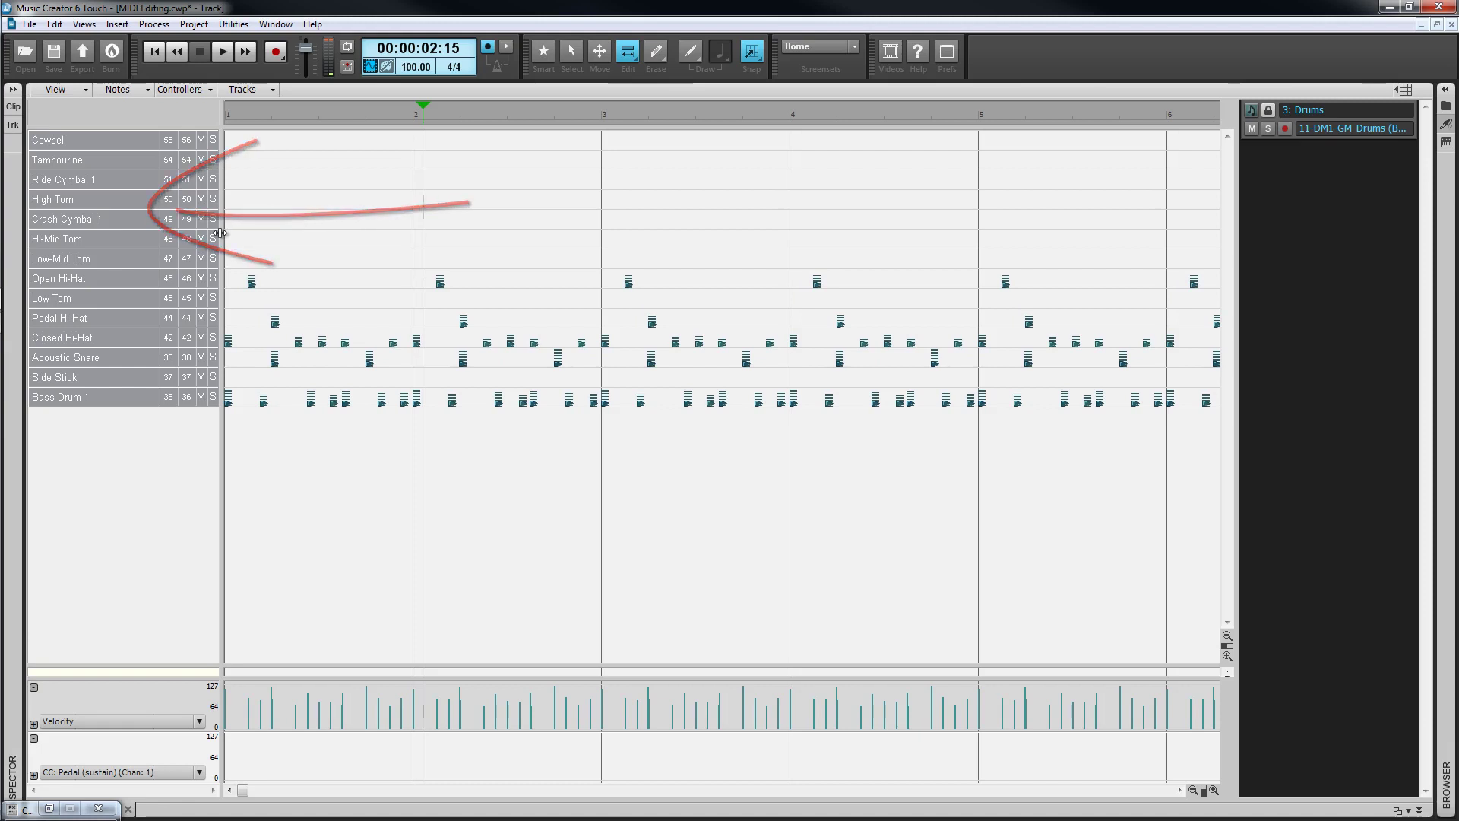
Review the Closed Hi-Hat drum map properties, then add a Hi-Mid Tom hit just after bar 2.
click(202, 338)
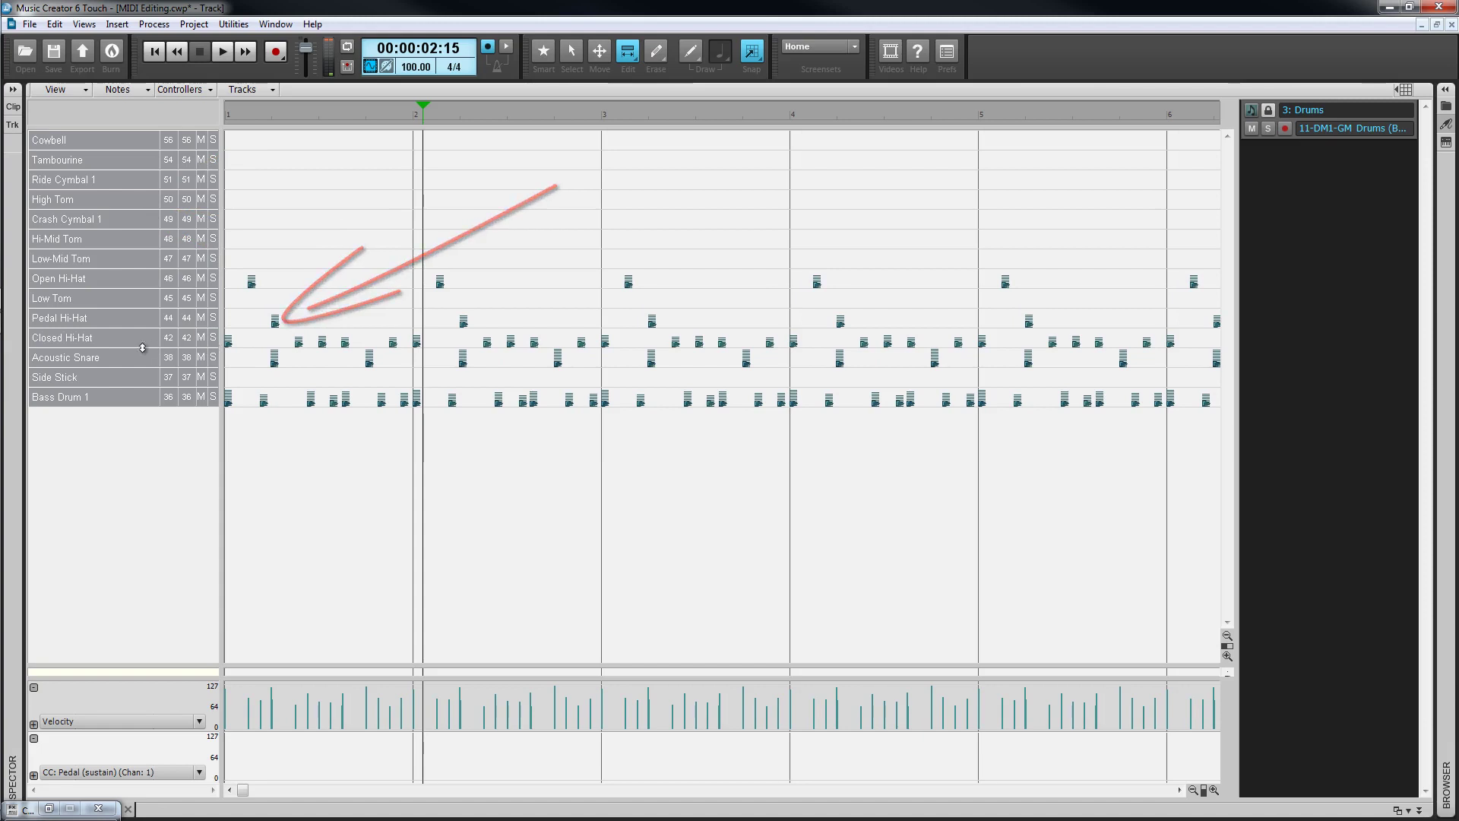
double_click(113, 336)
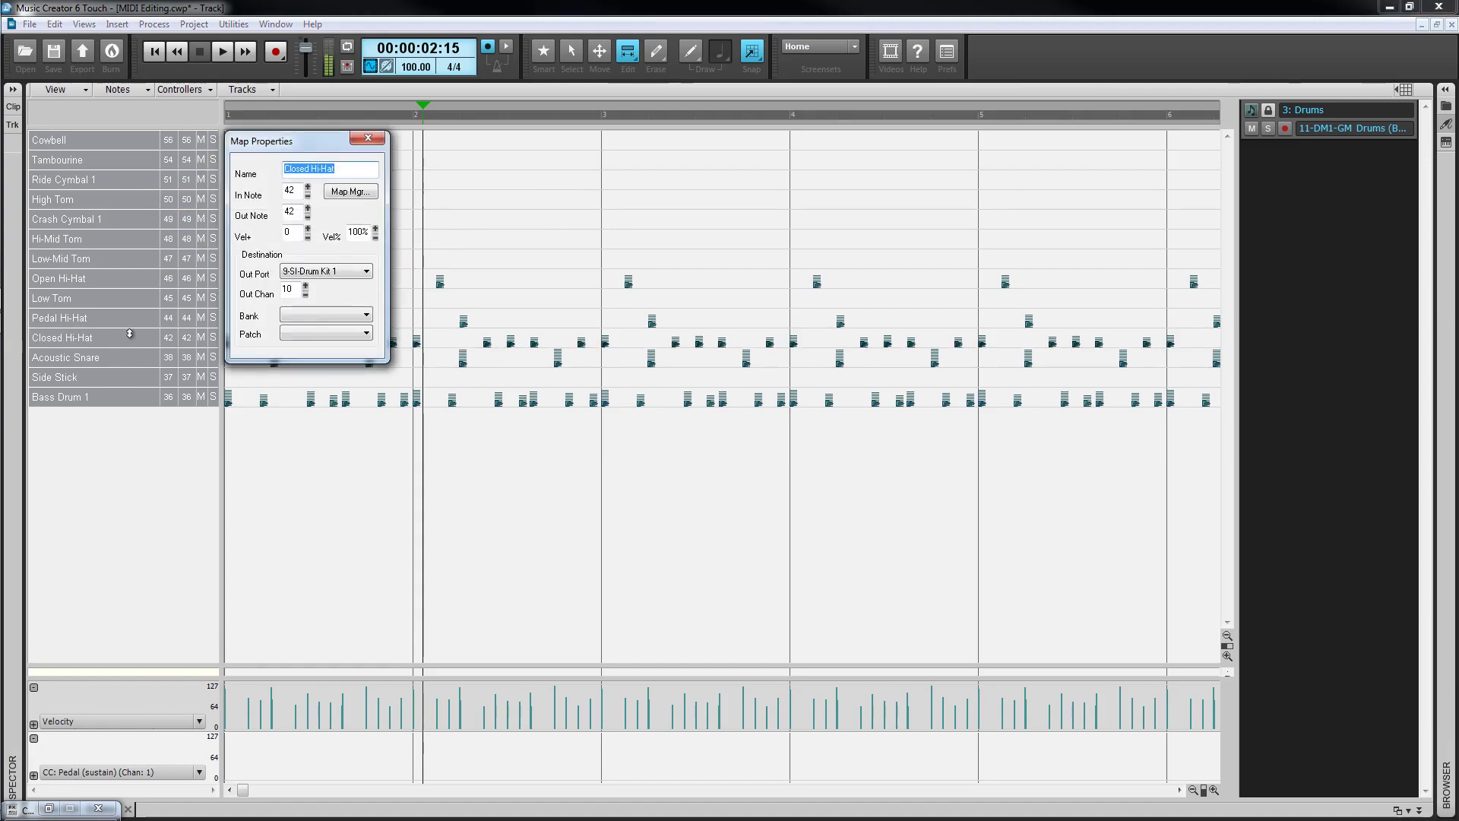
click(370, 258)
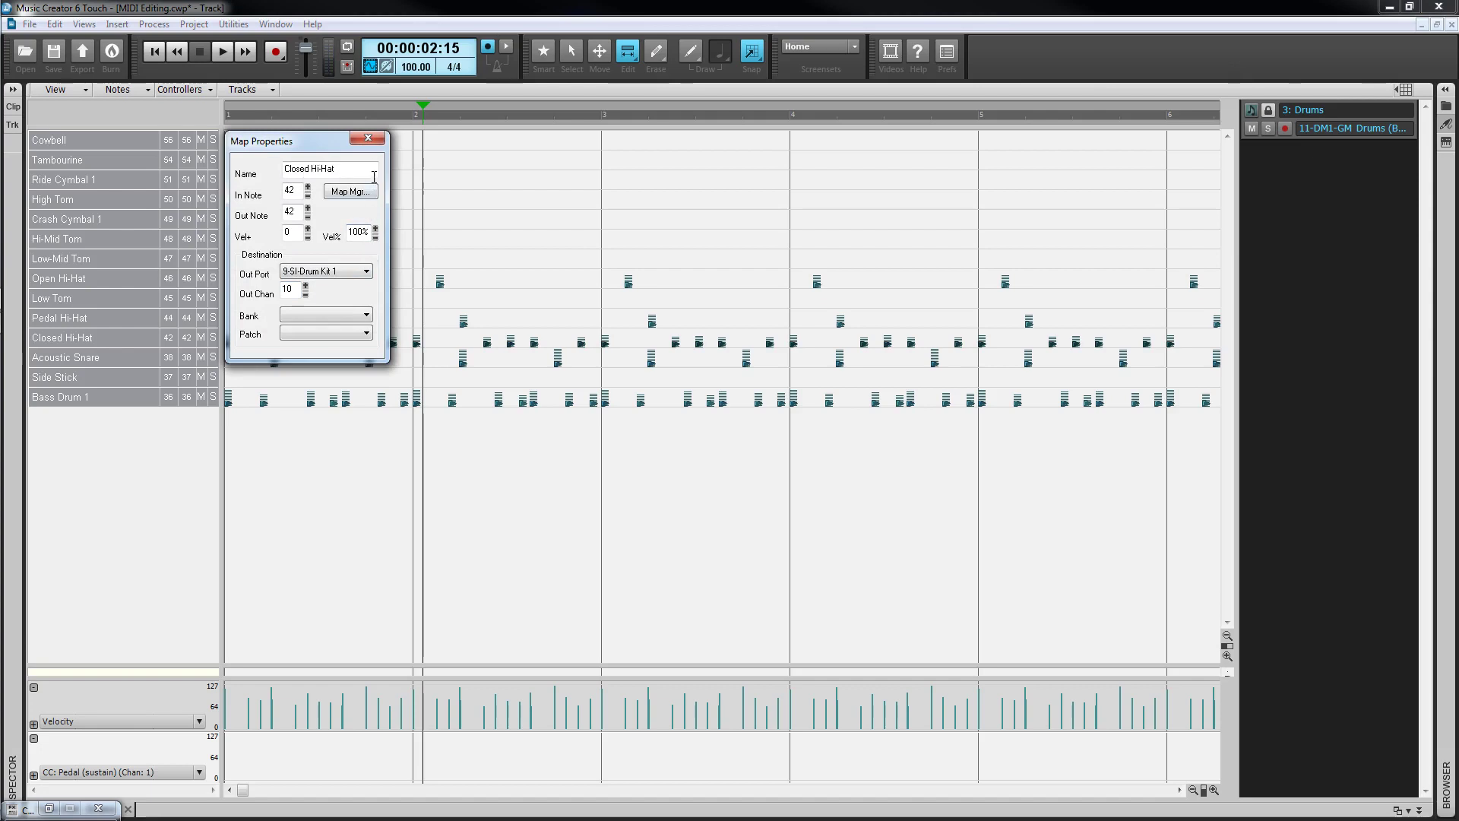
click(368, 139)
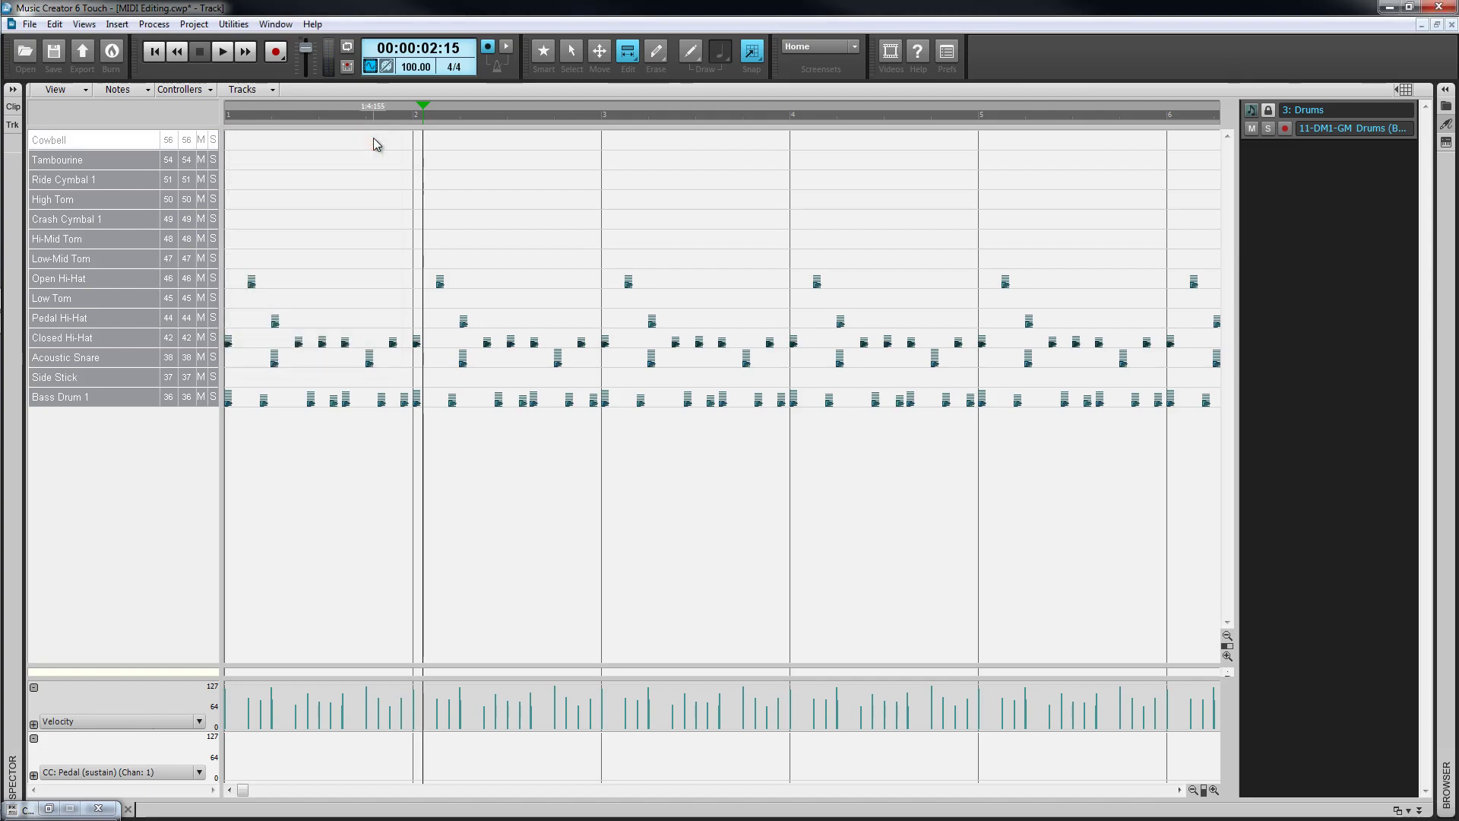
key(F5)
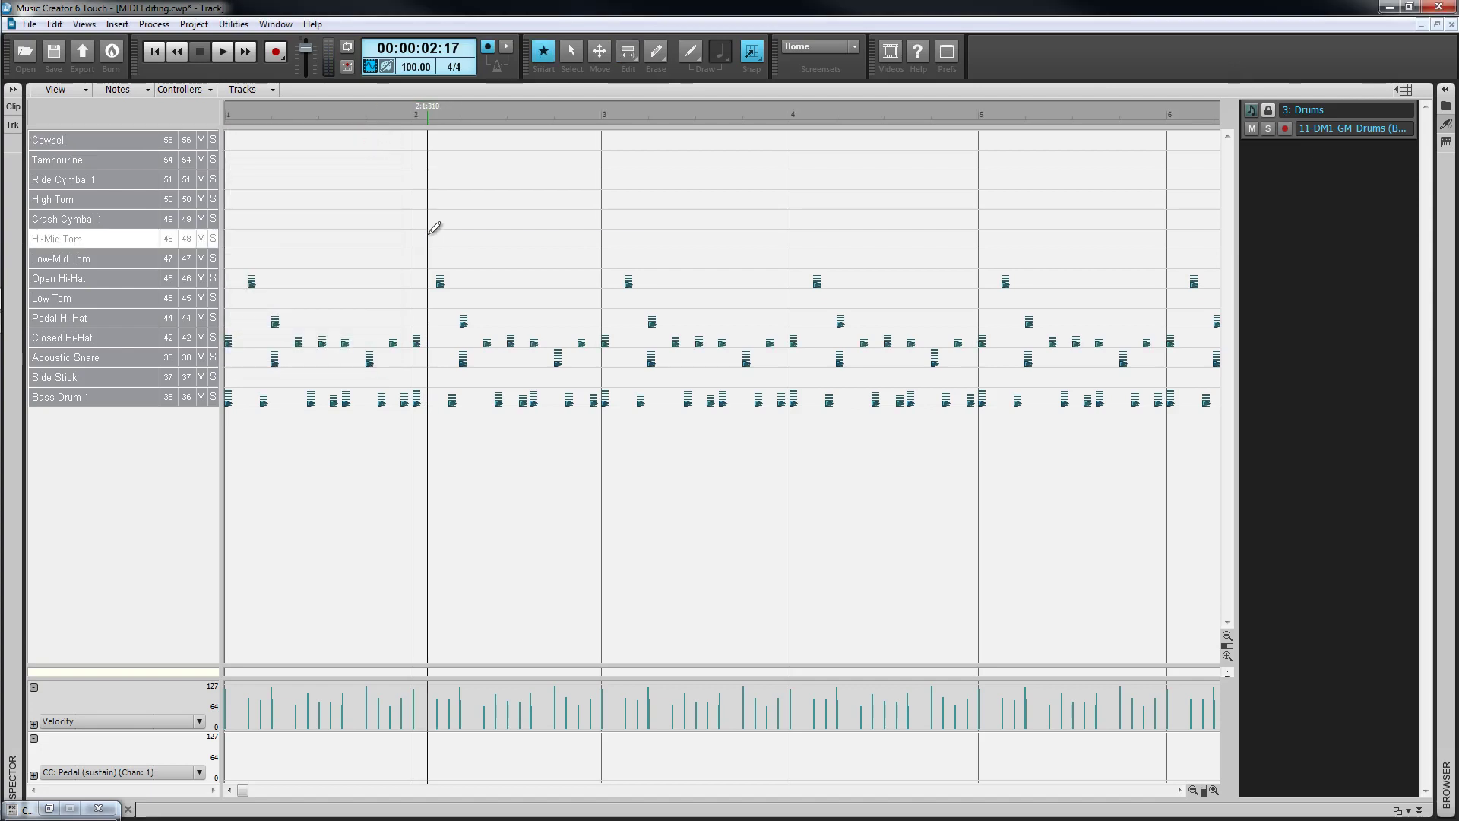
click(429, 240)
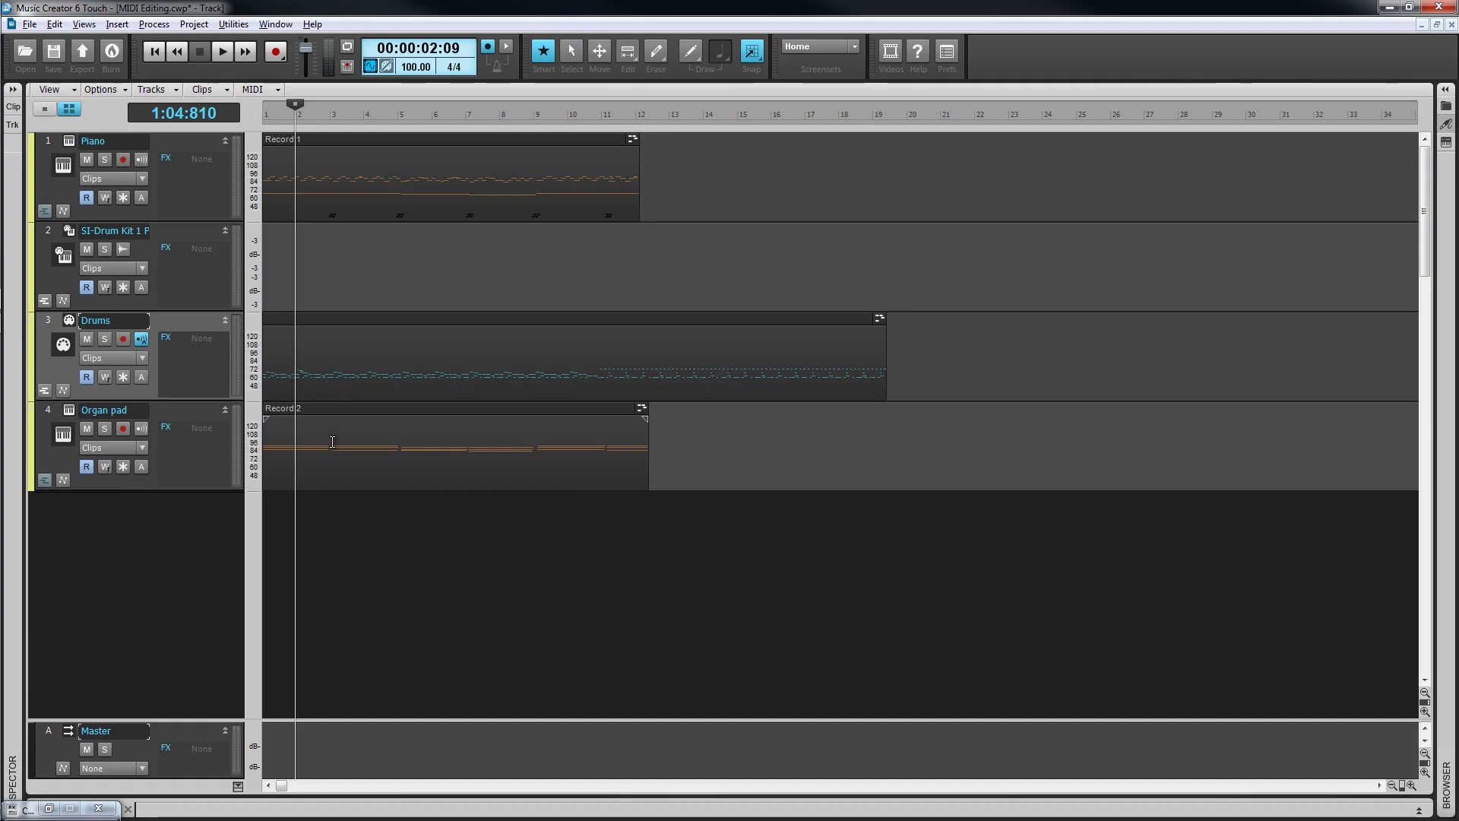
Open the Piano clip in the Piano Roll and toggle the controller pane off and back on.
double_click(306, 177)
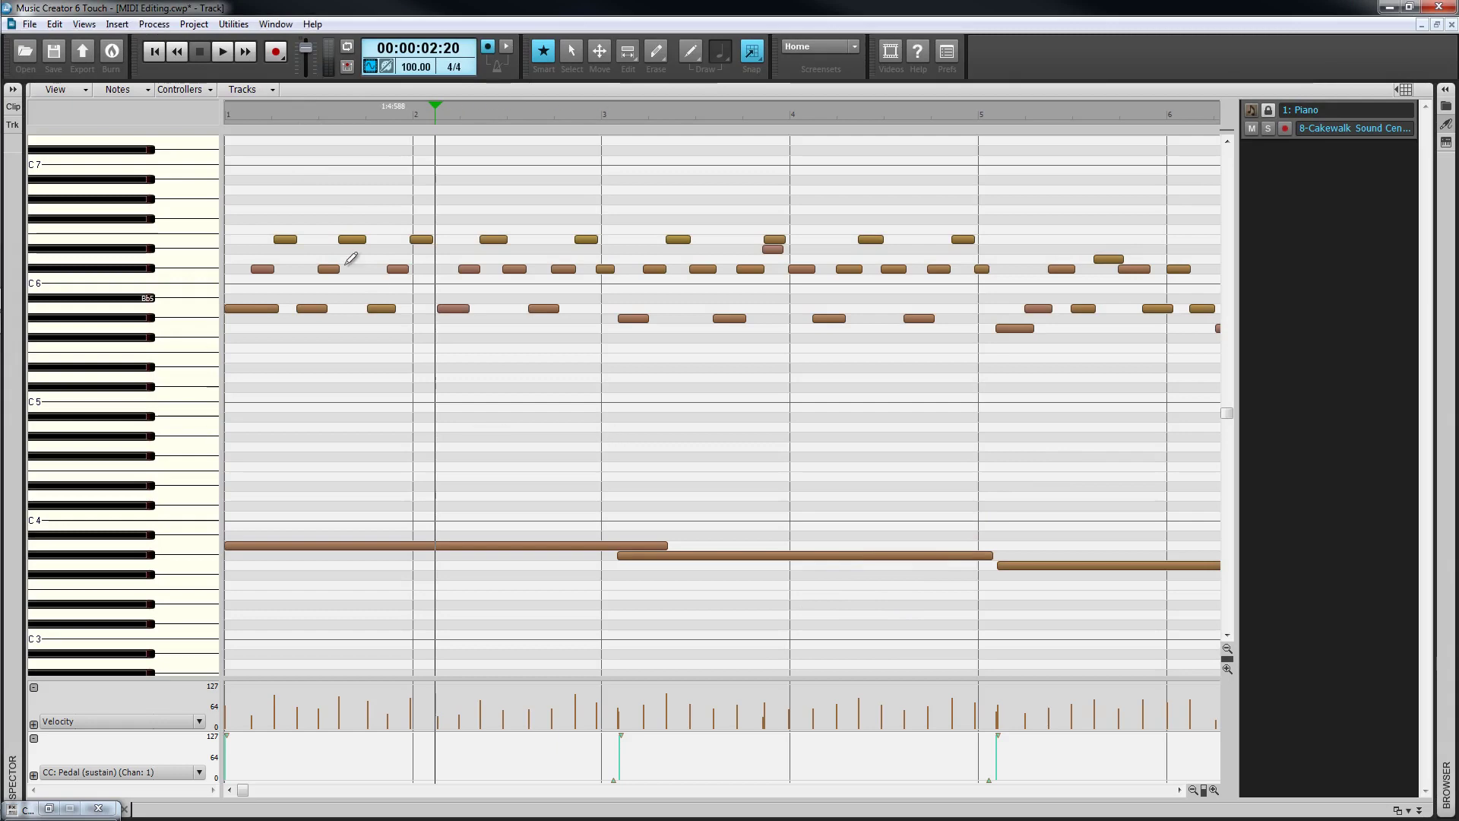
click(86, 93)
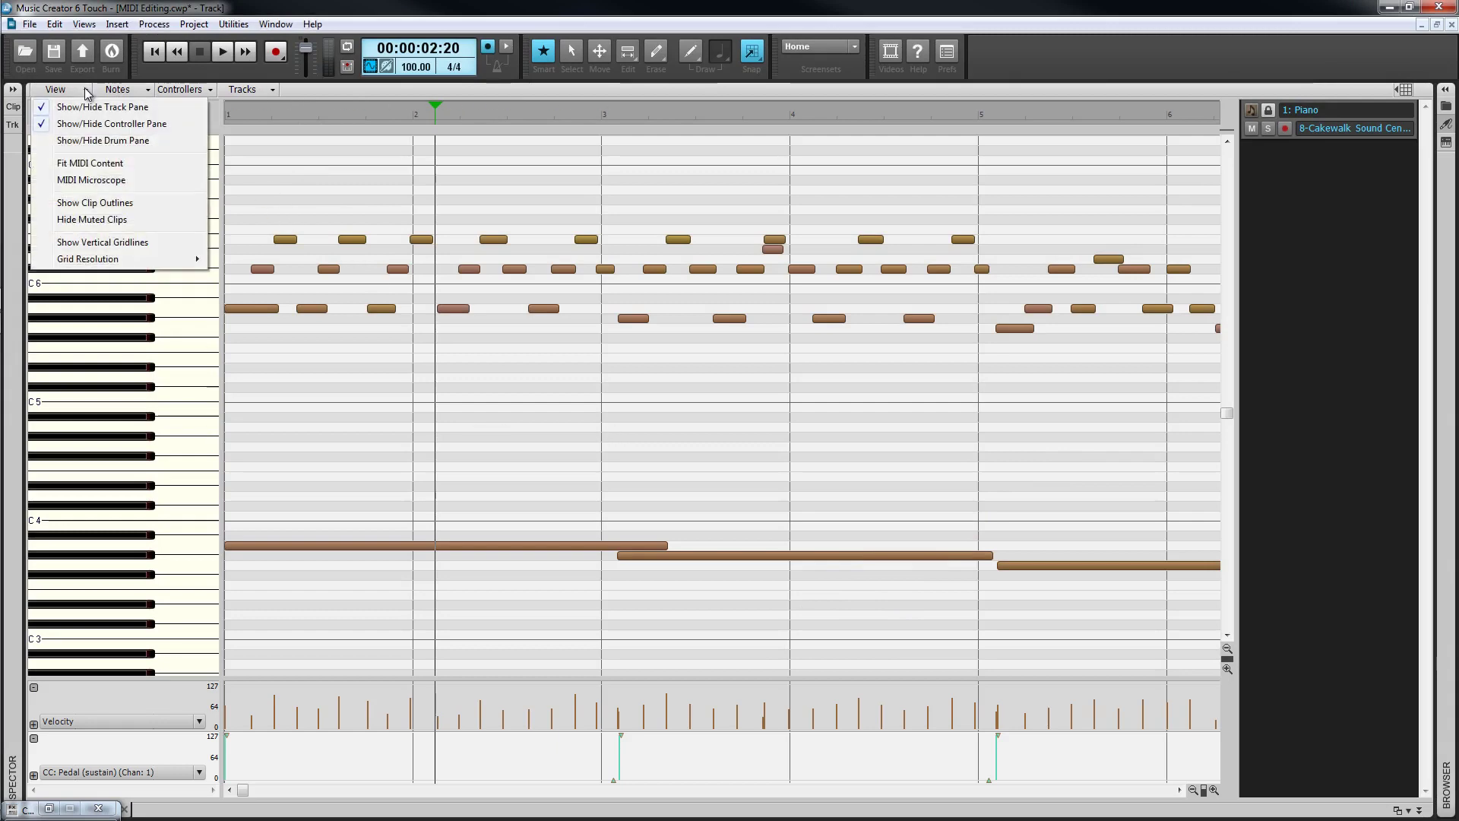
click(98, 128)
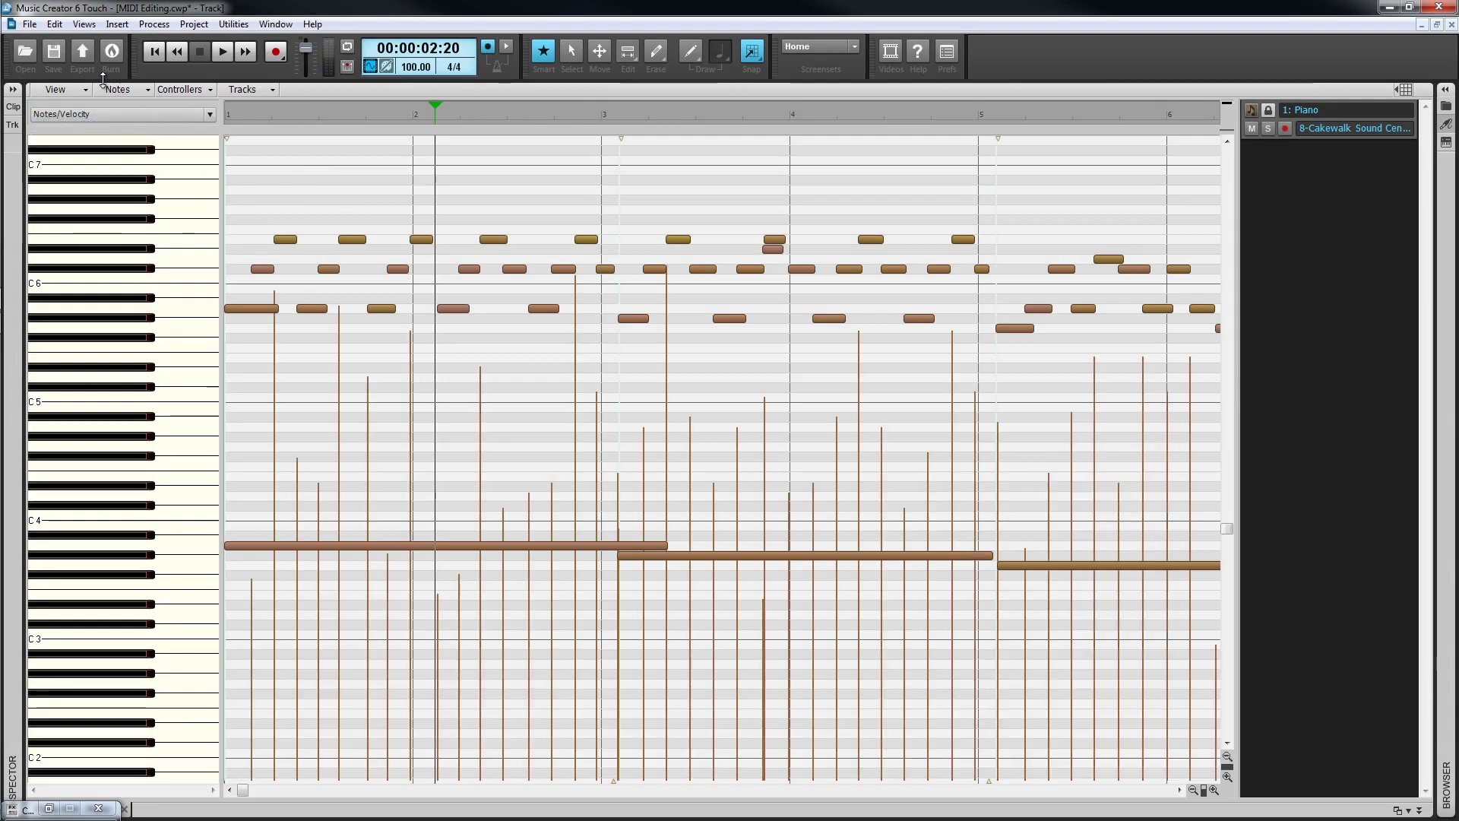
click(87, 94)
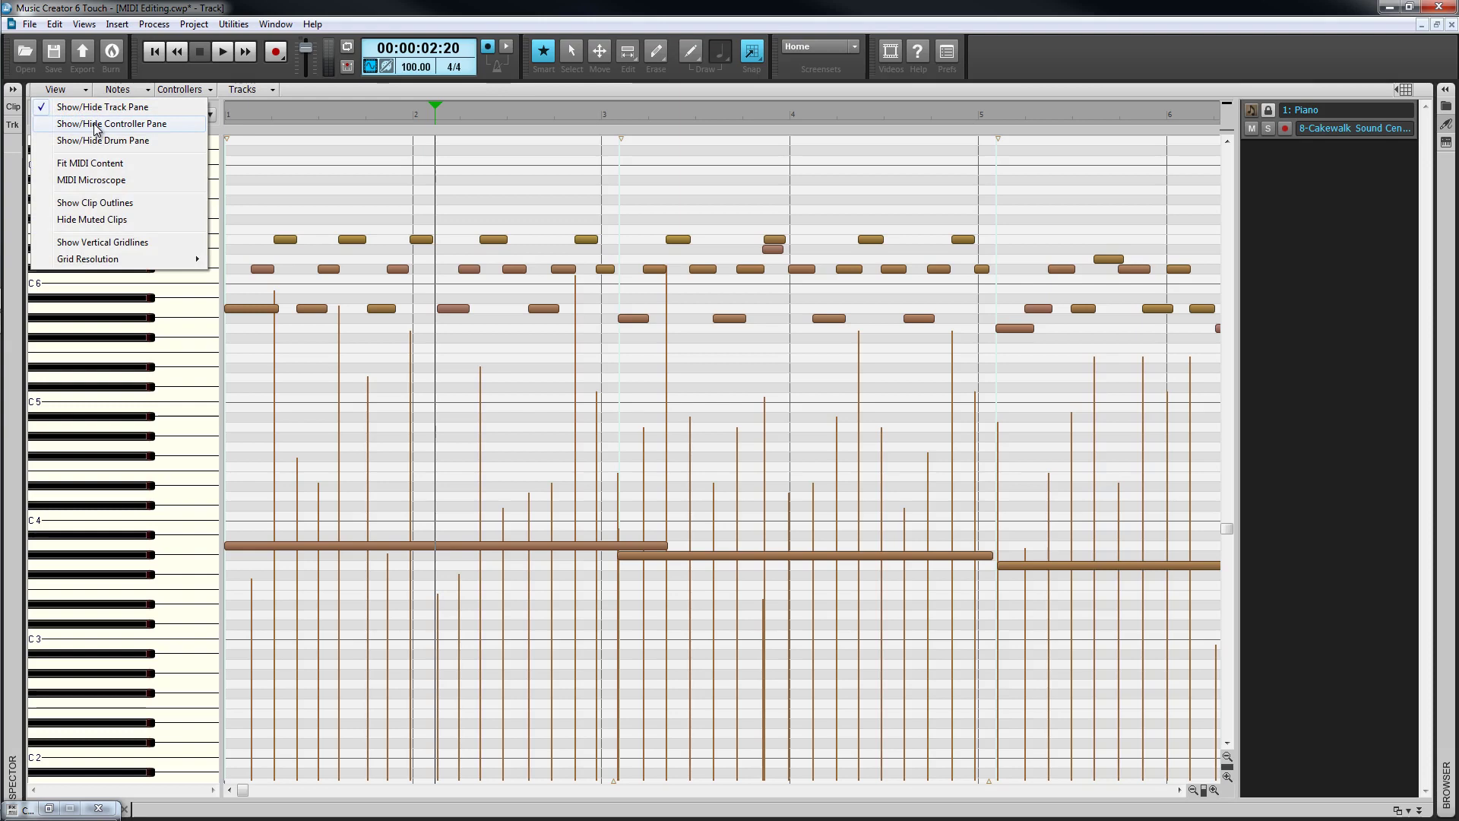
click(93, 123)
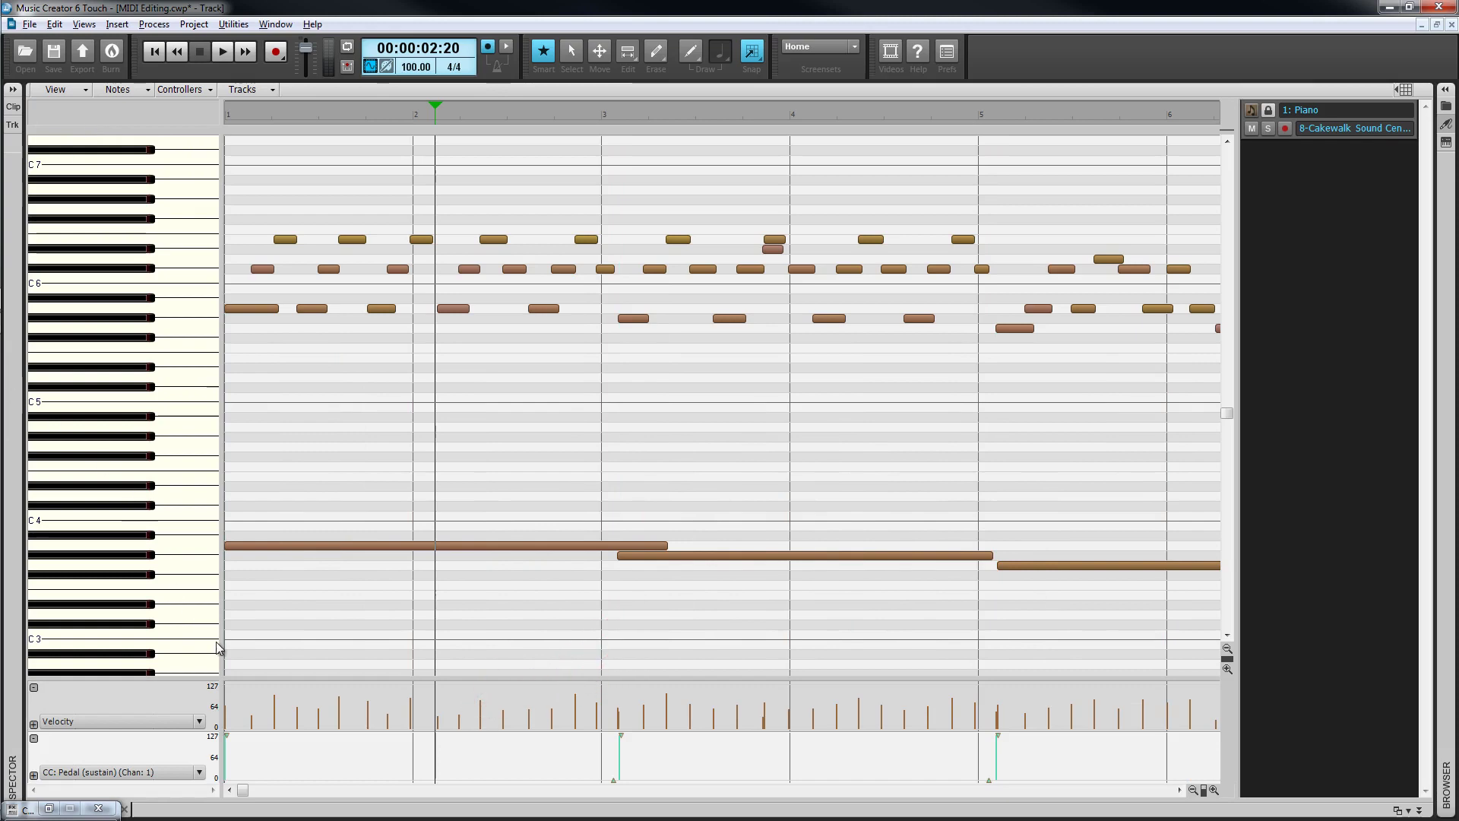
Enlarge the controller pane and set the upper lane to CC Modulation on channel 1.
drag(208, 678, 188, 560)
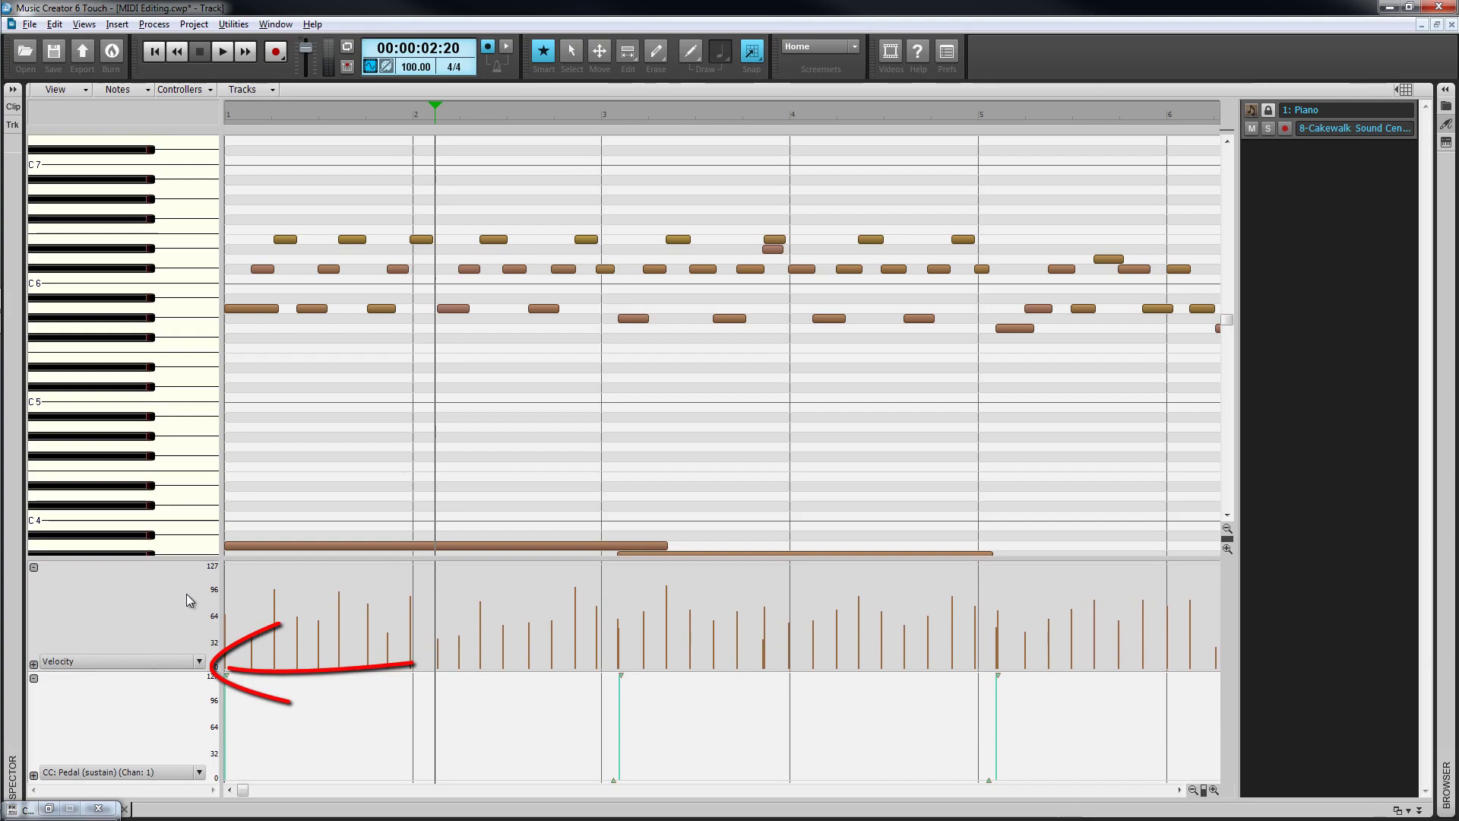
click(34, 665)
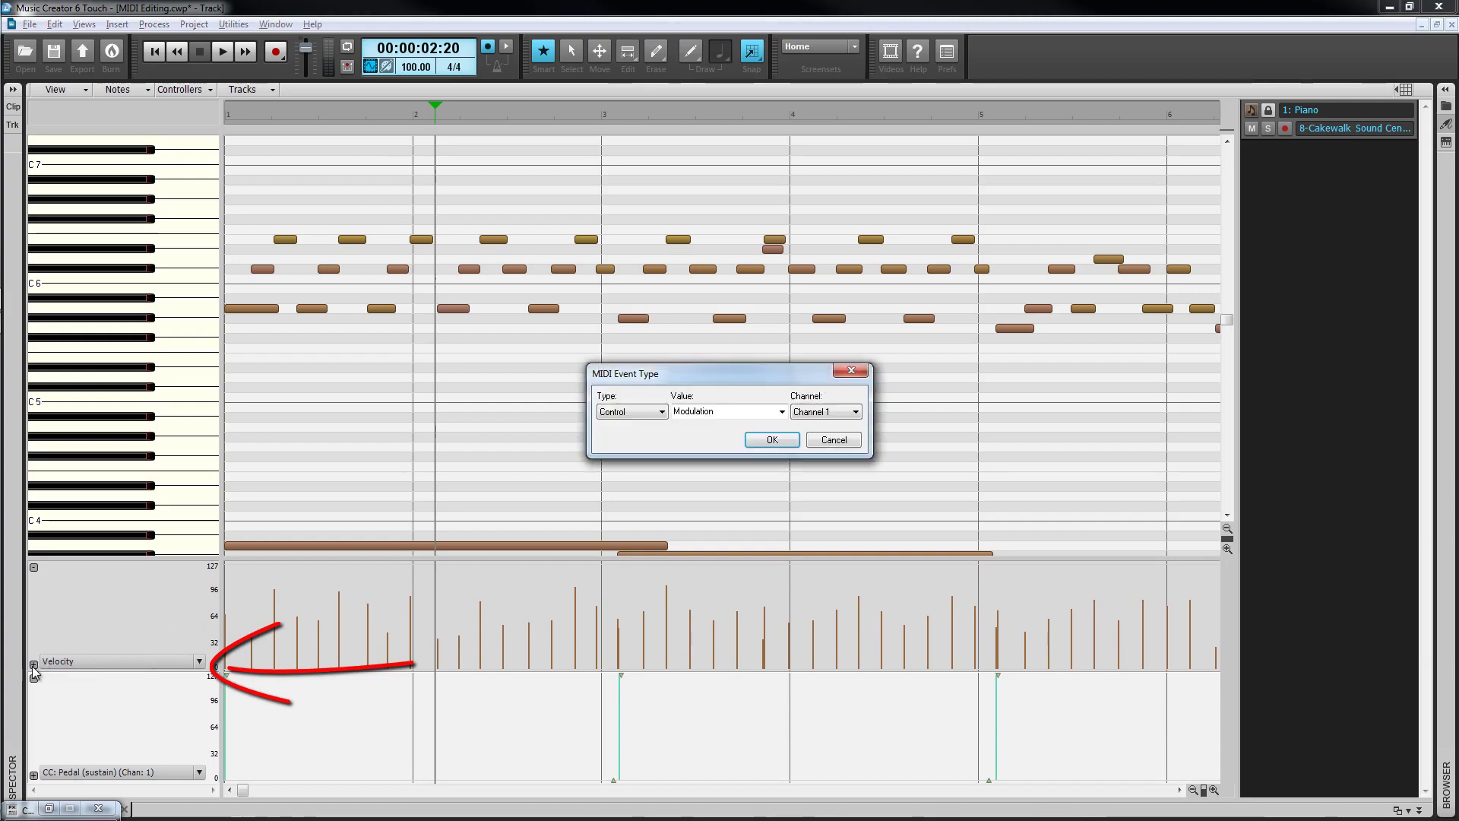
click(835, 439)
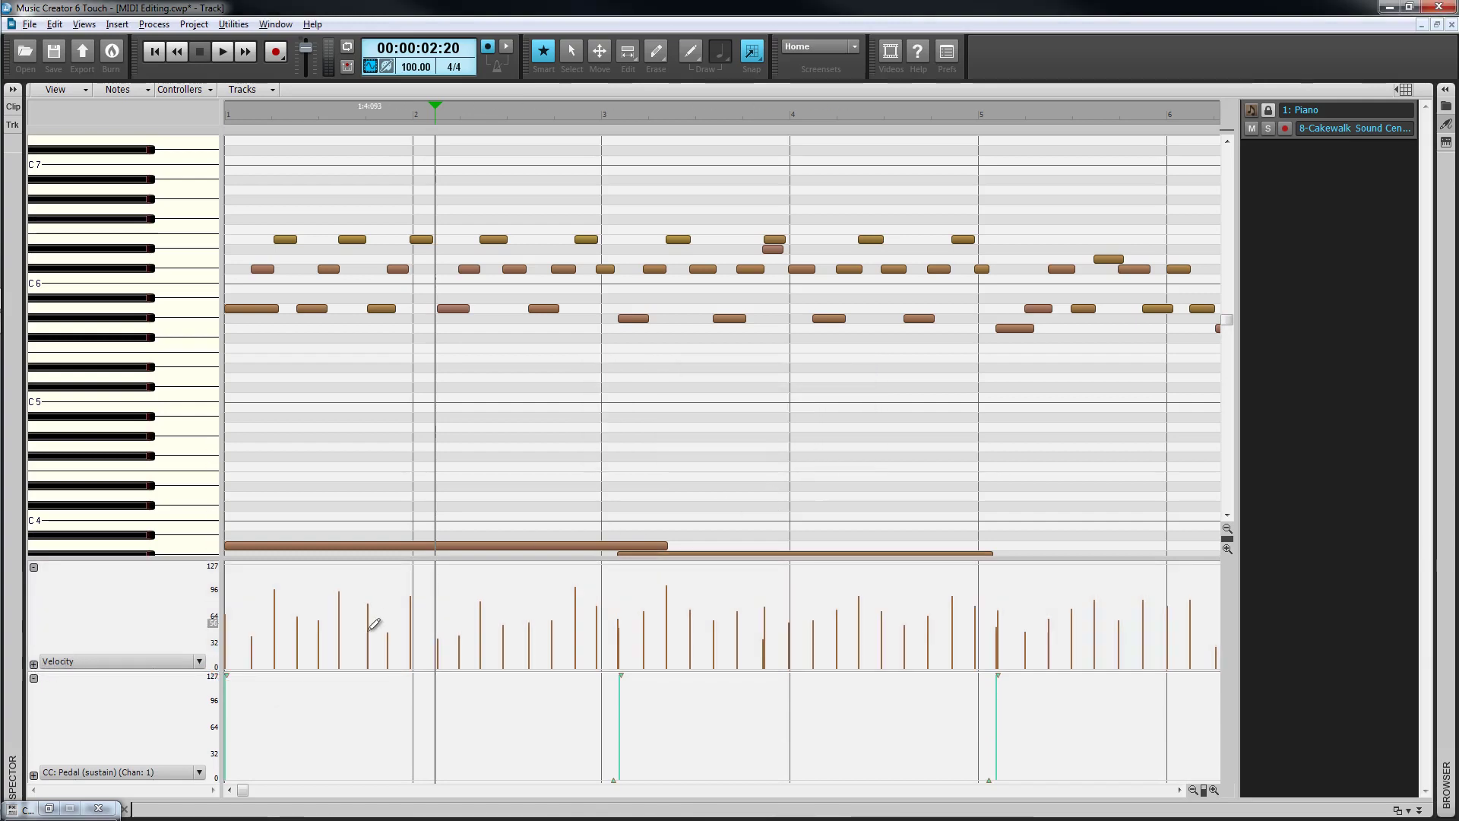
click(200, 663)
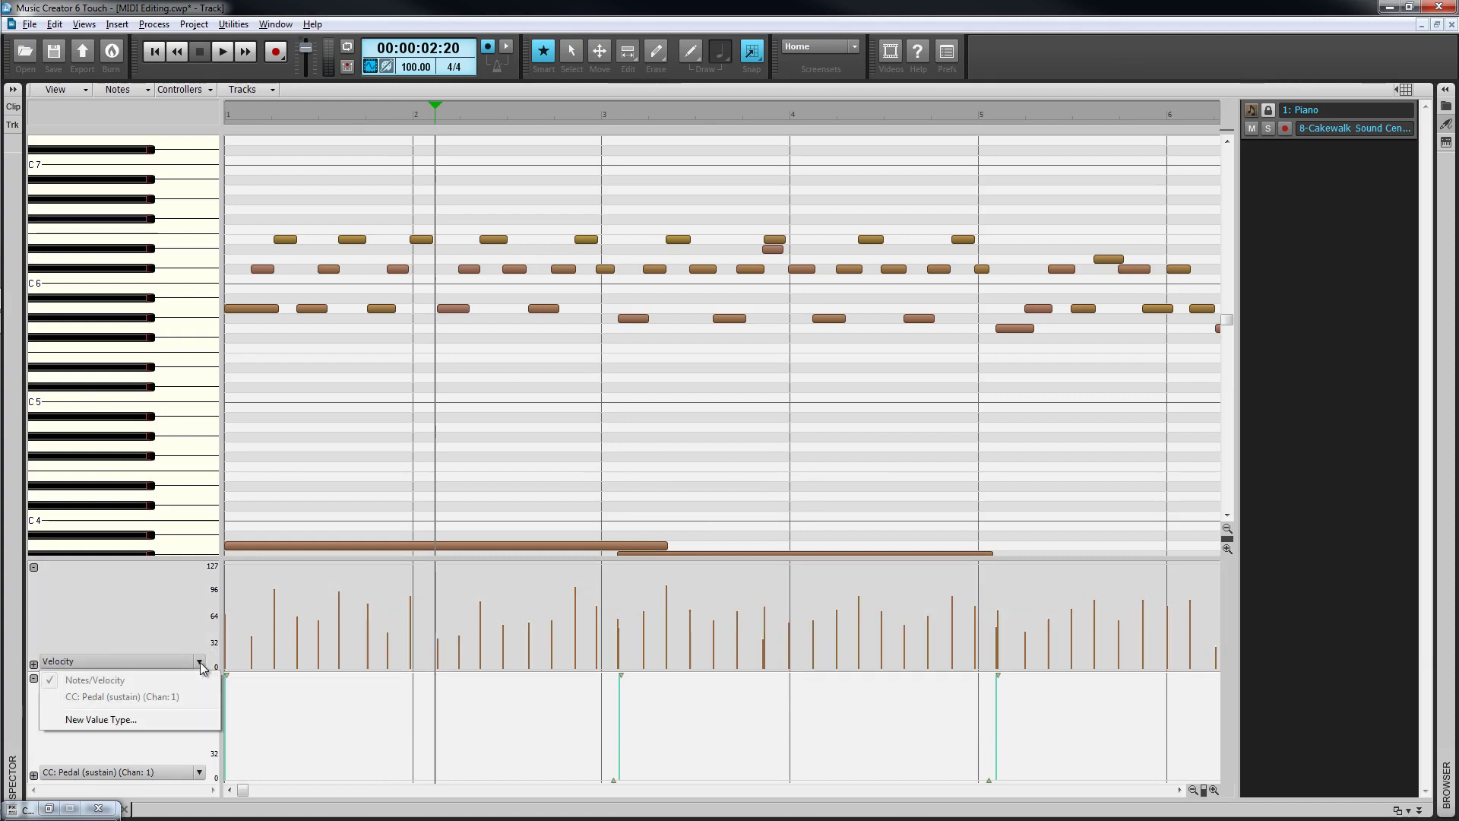
click(121, 720)
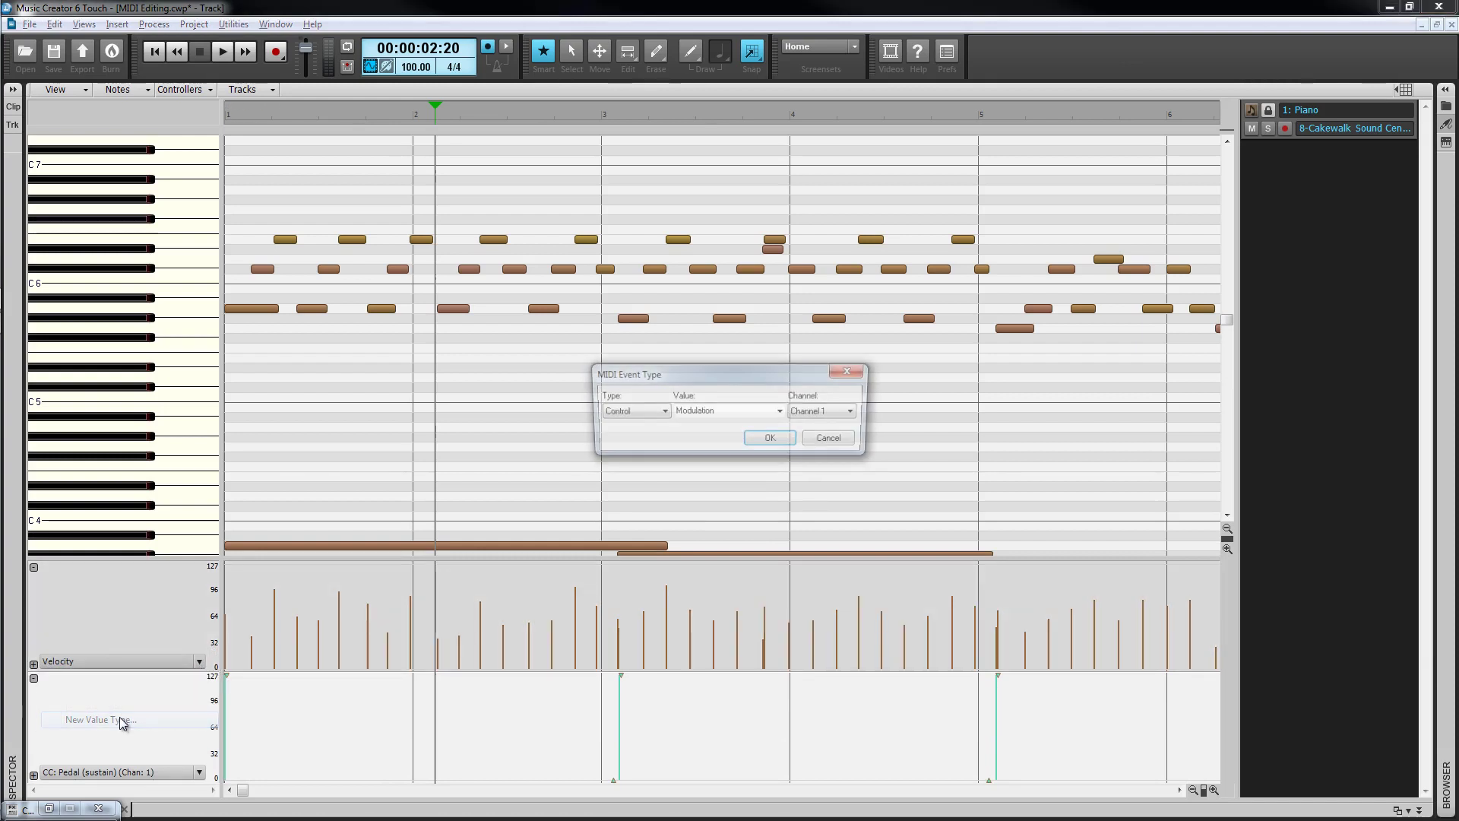
click(774, 443)
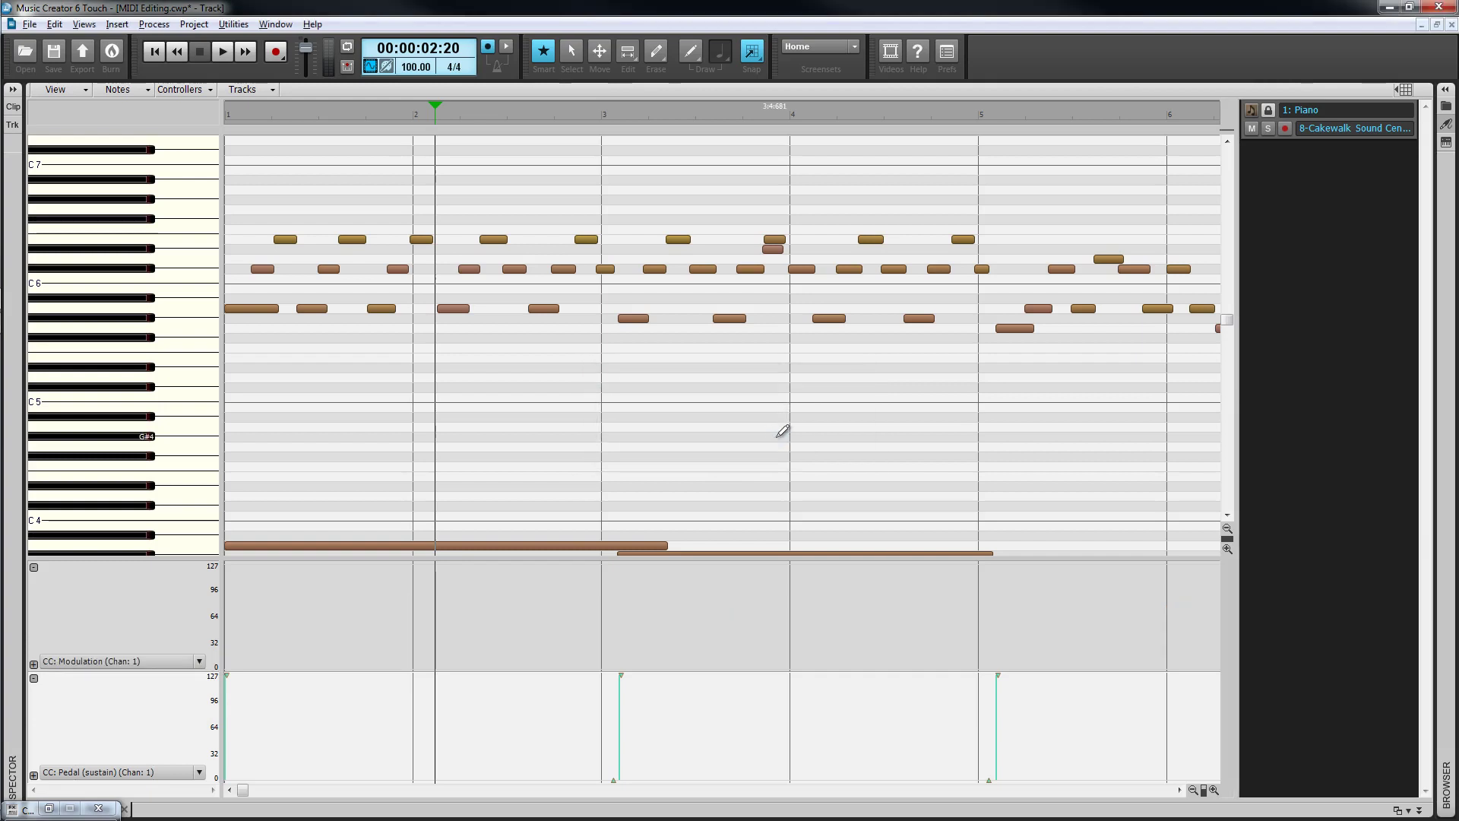
Add a Velocity lane, then draw a modulation swell around bar 2 and a ramp across bars 3–5.
click(33, 664)
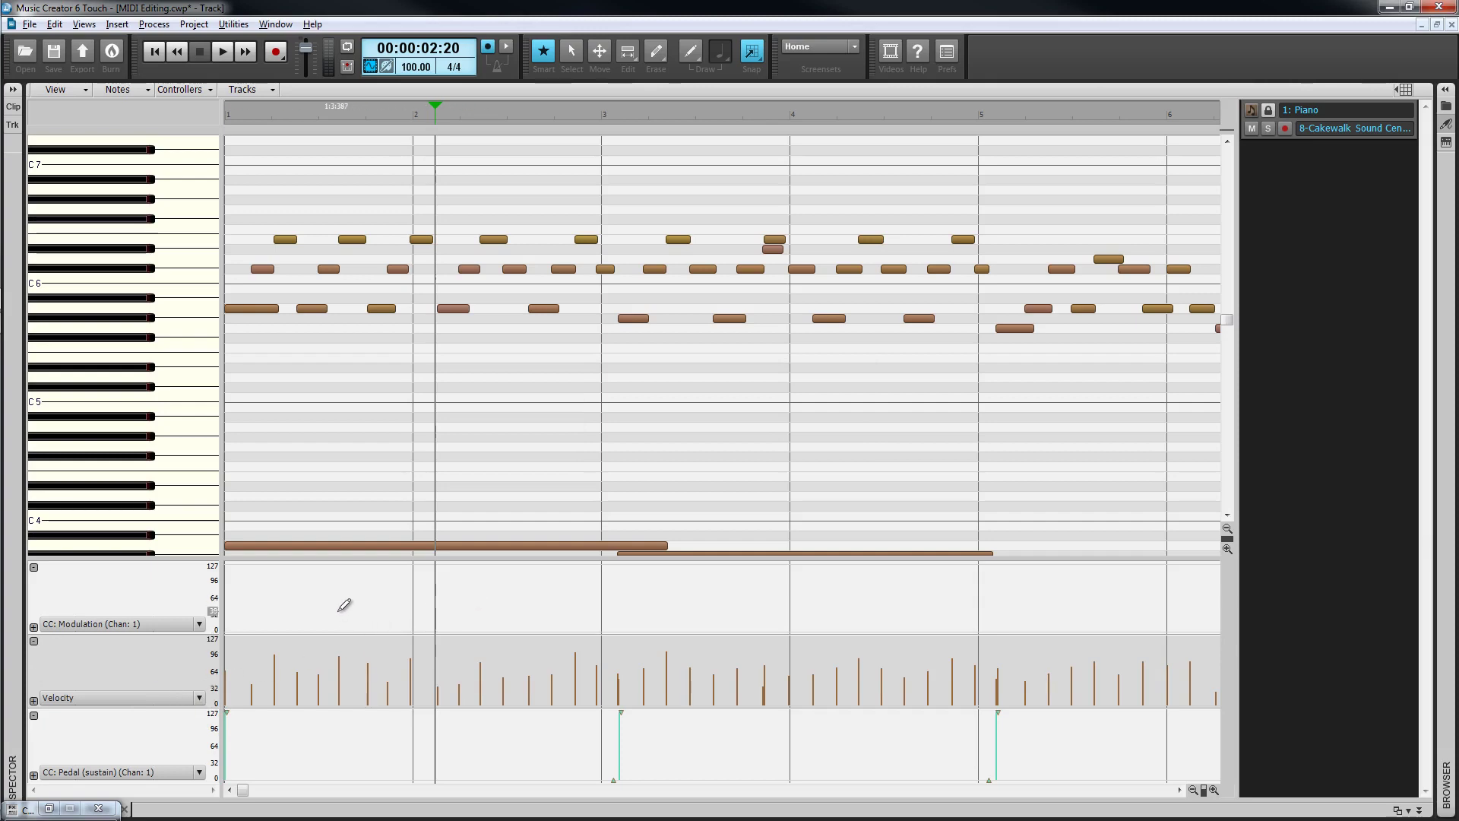
mouse_move(335, 605)
mouse_down()
mouse_move(410, 582)
mouse_move(541, 615)
mouse_up()
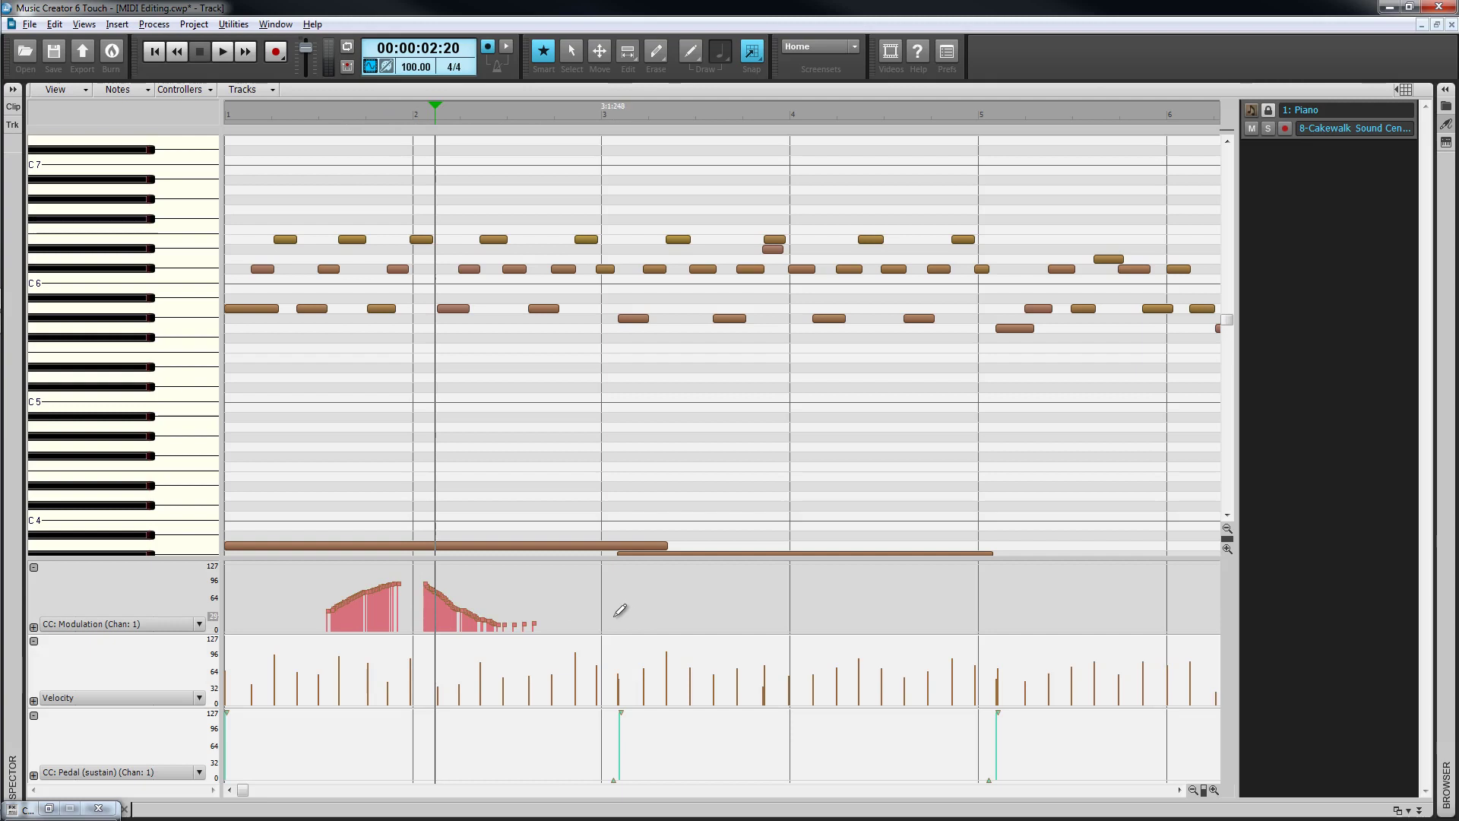
mouse_move(610, 617)
mouse_down()
mouse_move(819, 594)
mouse_move(863, 573)
mouse_move(870, 614)
mouse_move(882, 571)
mouse_move(1063, 566)
mouse_up()
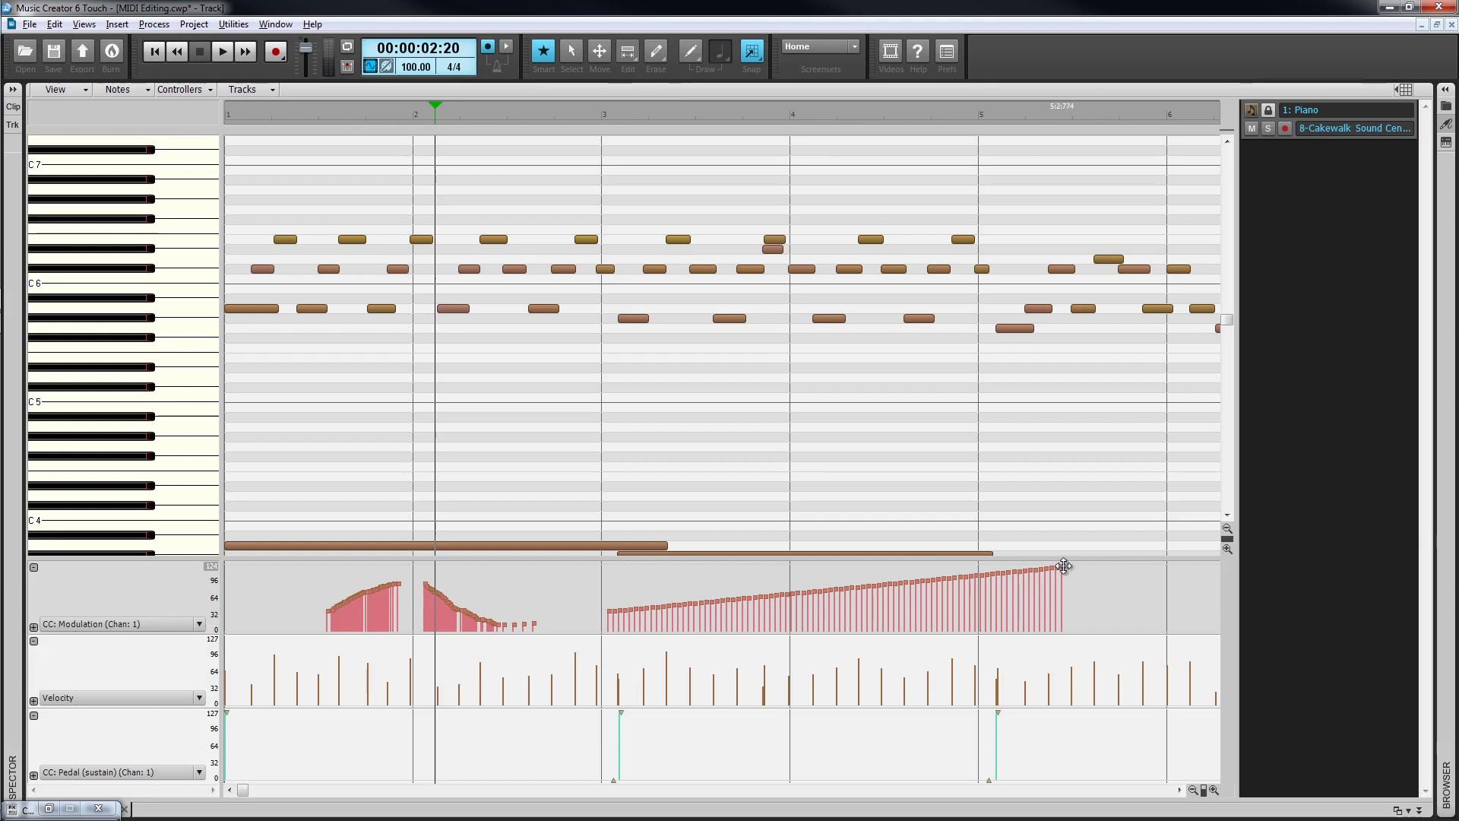
mouse_move(1063, 566)
mouse_down()
mouse_move(1136, 589)
mouse_move(1128, 623)
mouse_move(1099, 616)
mouse_move(1107, 600)
mouse_up()
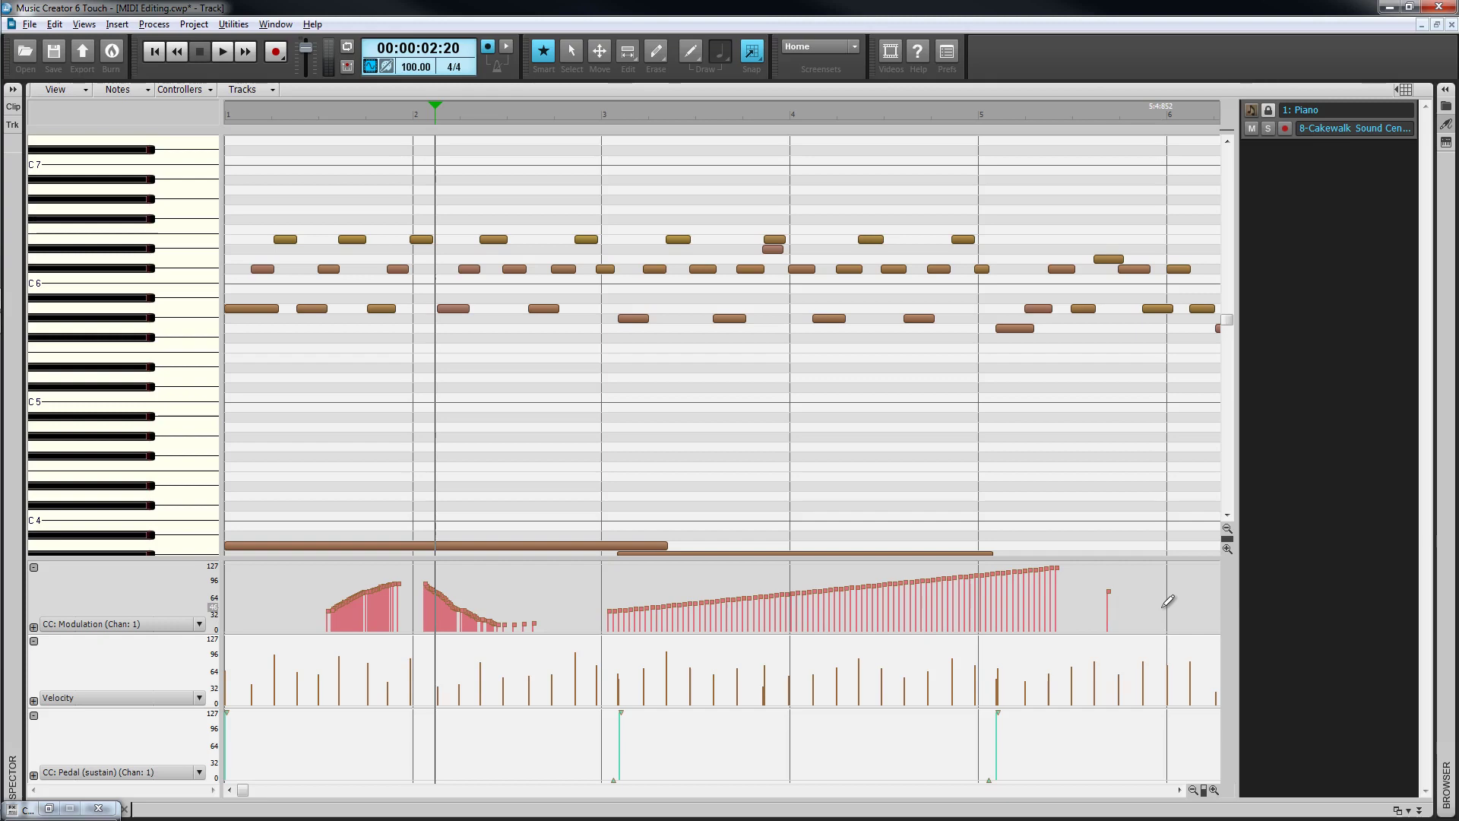